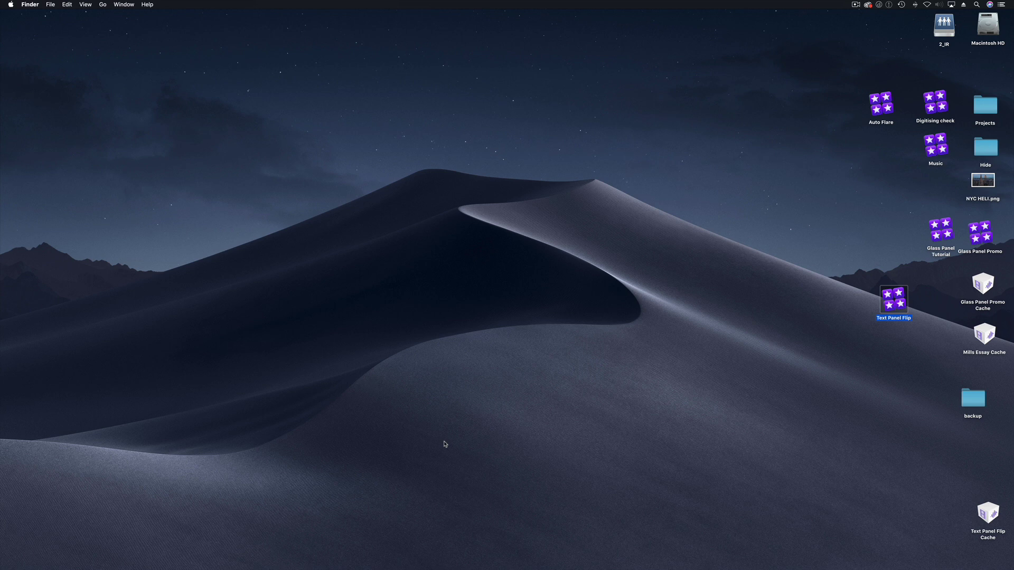
- Launch Motion and create a Final Cut Title project with a duration of 100 frames
mouse_move(457, 568)
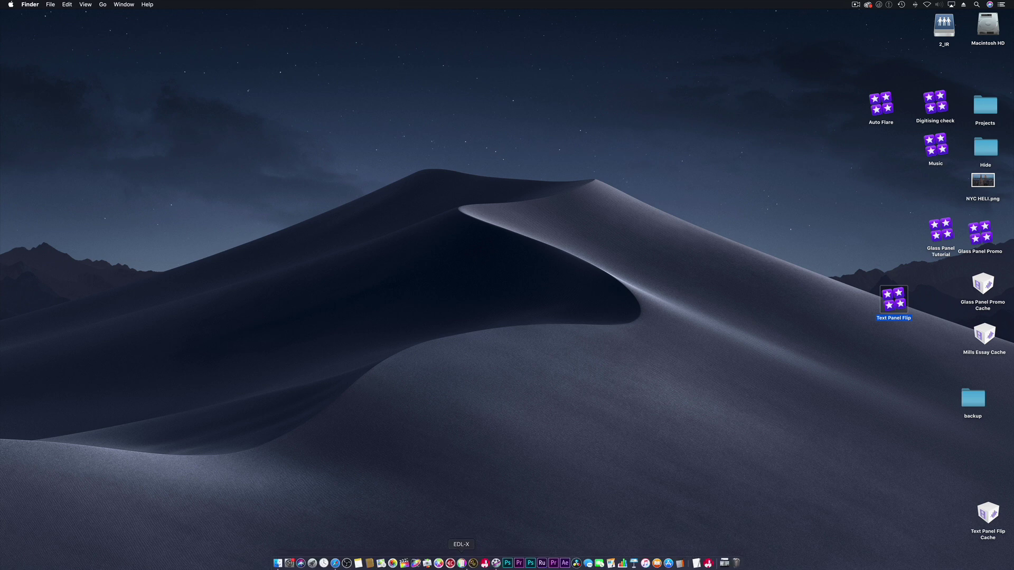
click(416, 562)
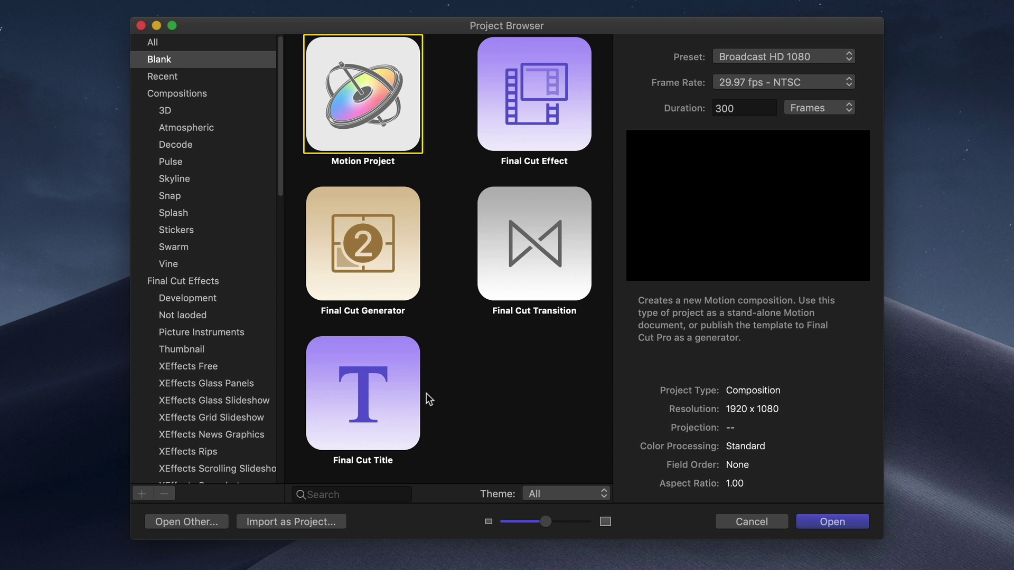
click(391, 395)
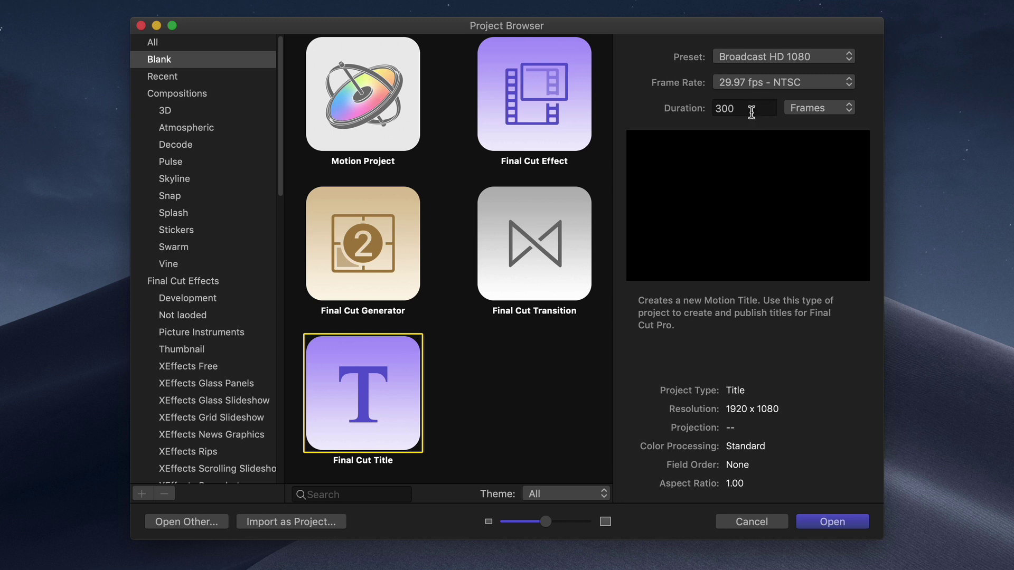
drag(748, 111, 704, 110)
text(100)
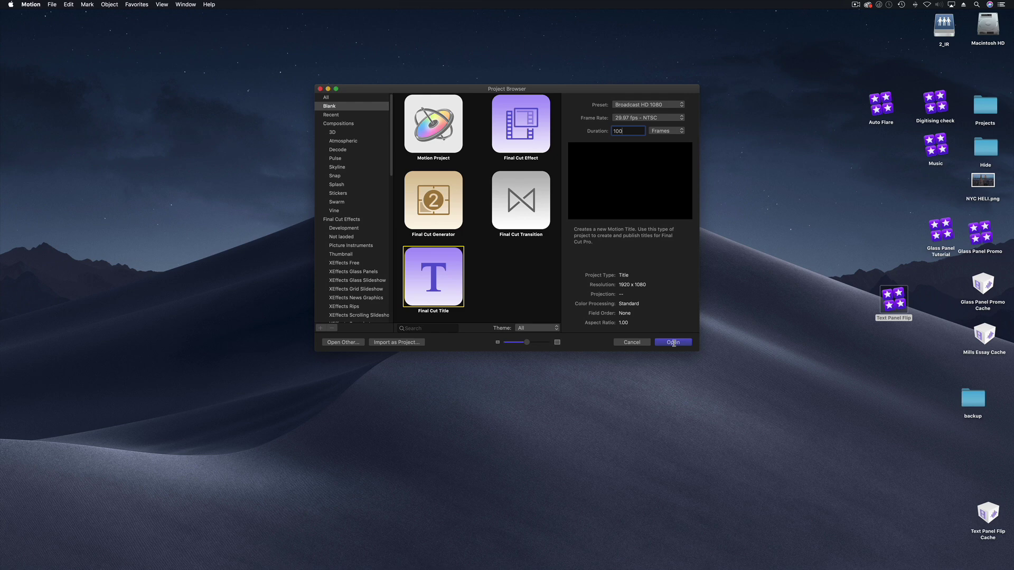
click(834, 523)
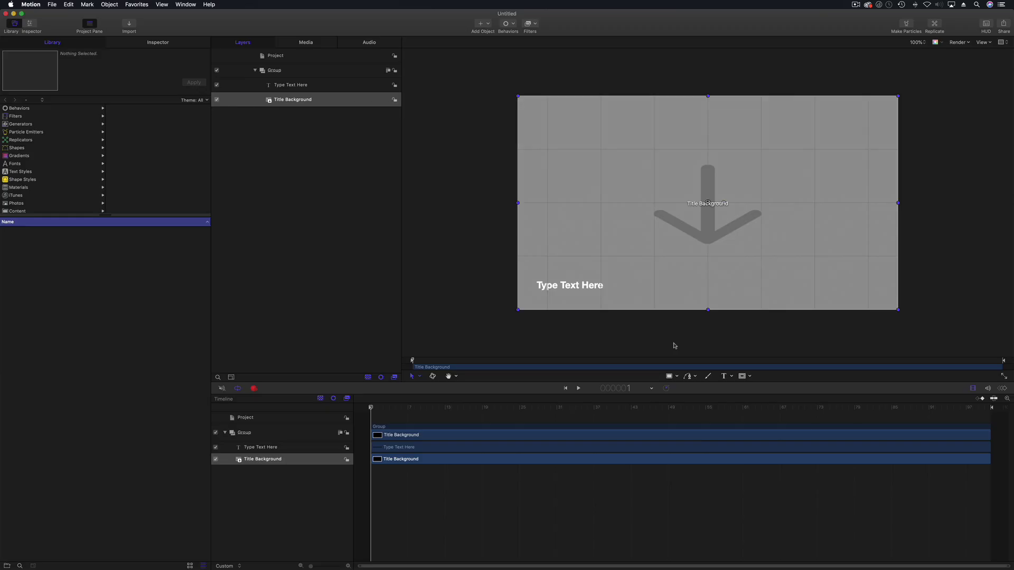
- Delete the placeholder Type Text Here layer from the group
drag(398, 412, 364, 422)
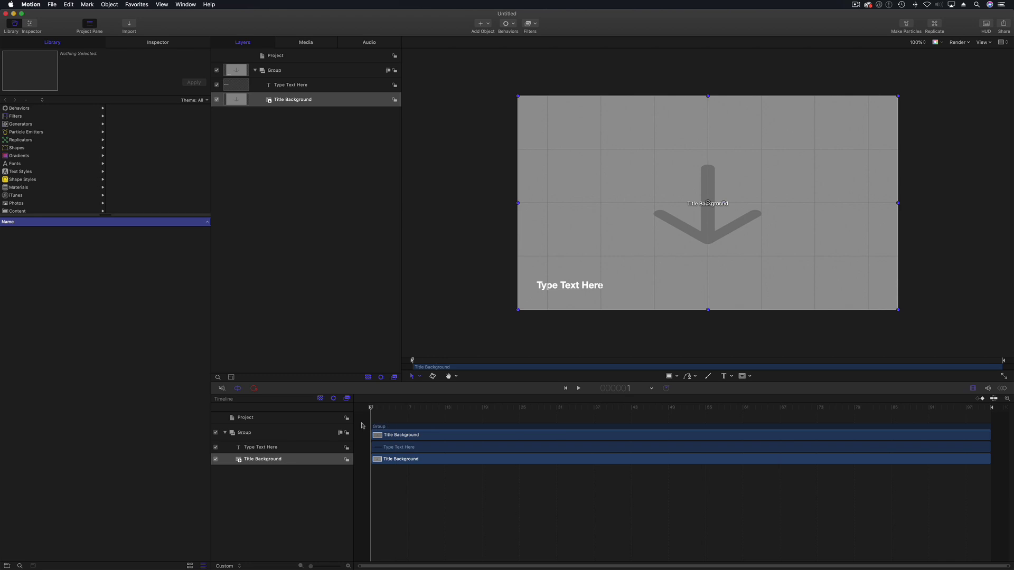
click(452, 233)
key(shift+z)
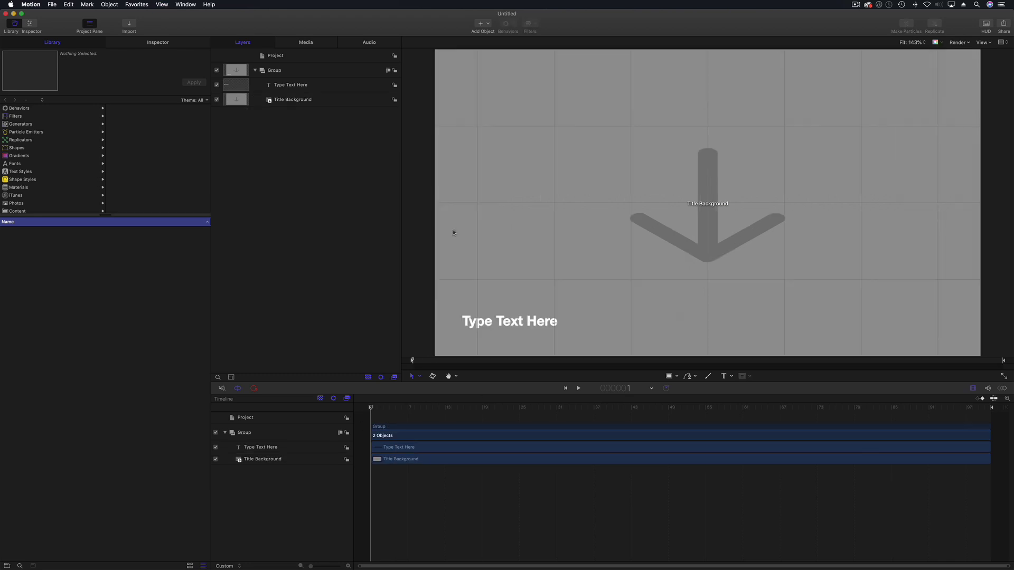
click(321, 88)
key(Delete)
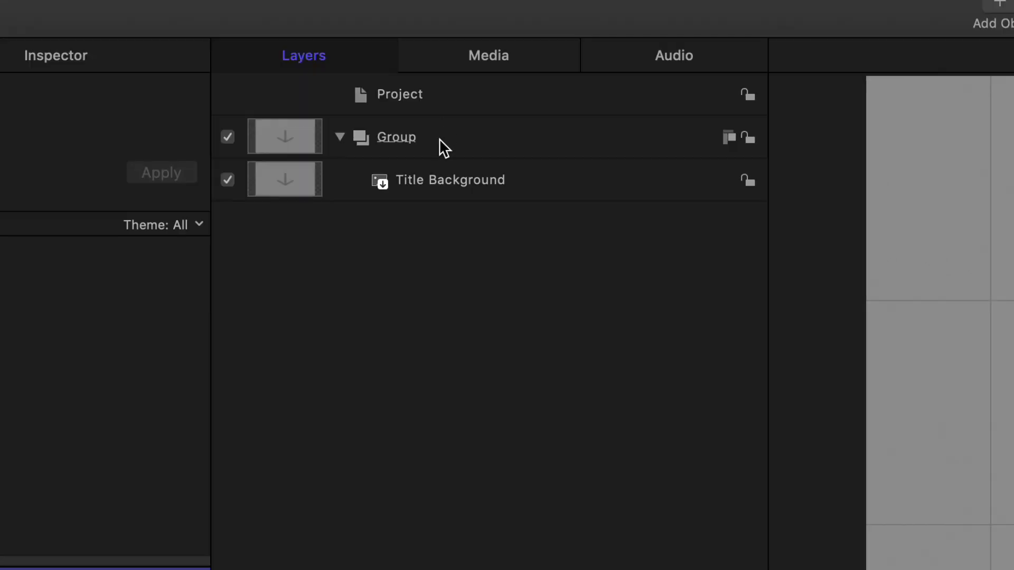
- Rename the group containing the title background as Baclground and collapse it
click(402, 144)
click(403, 142)
drag(437, 136, 375, 136)
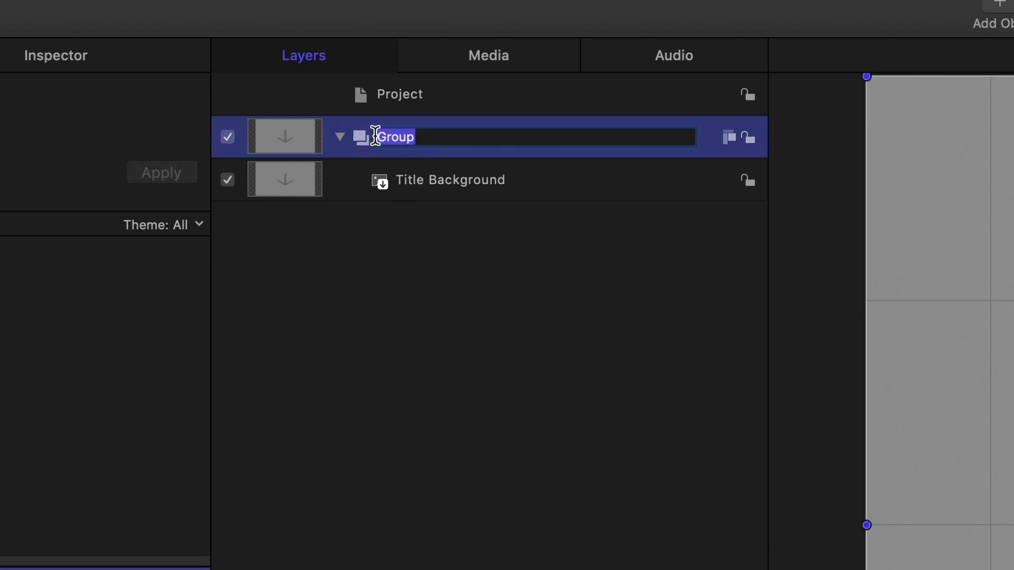
text(Baclground)
key(Return)
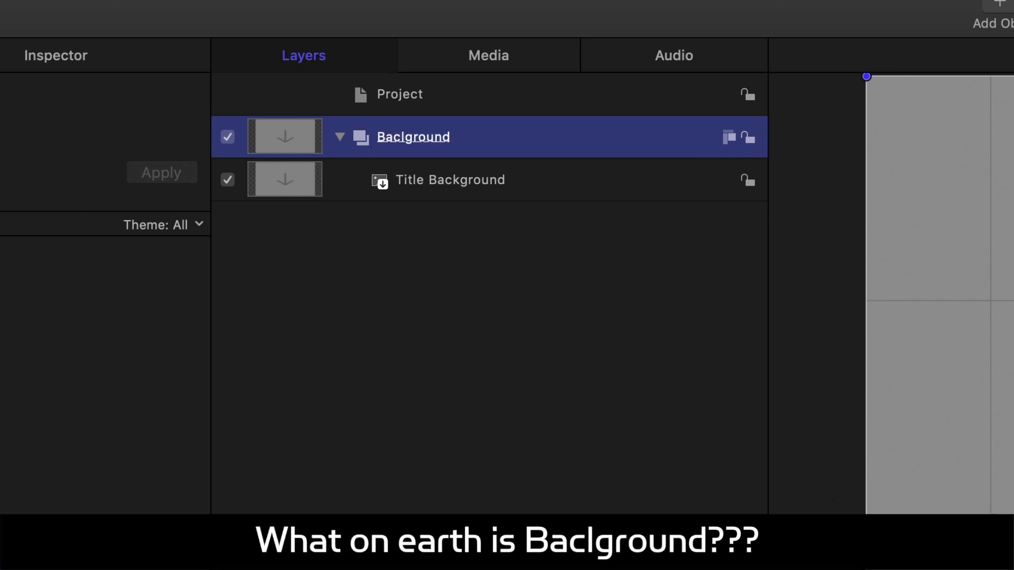
click(365, 232)
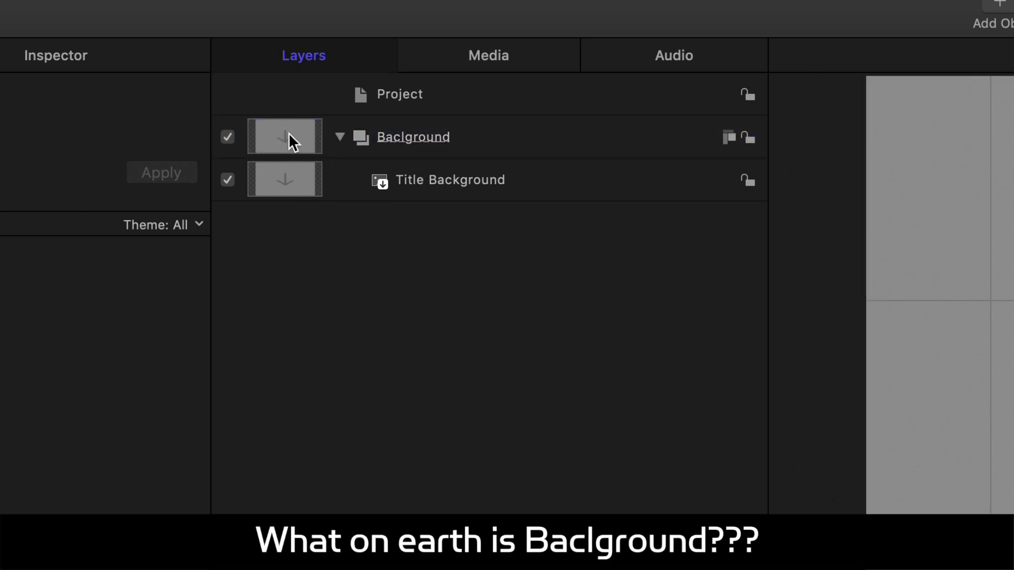
click(336, 136)
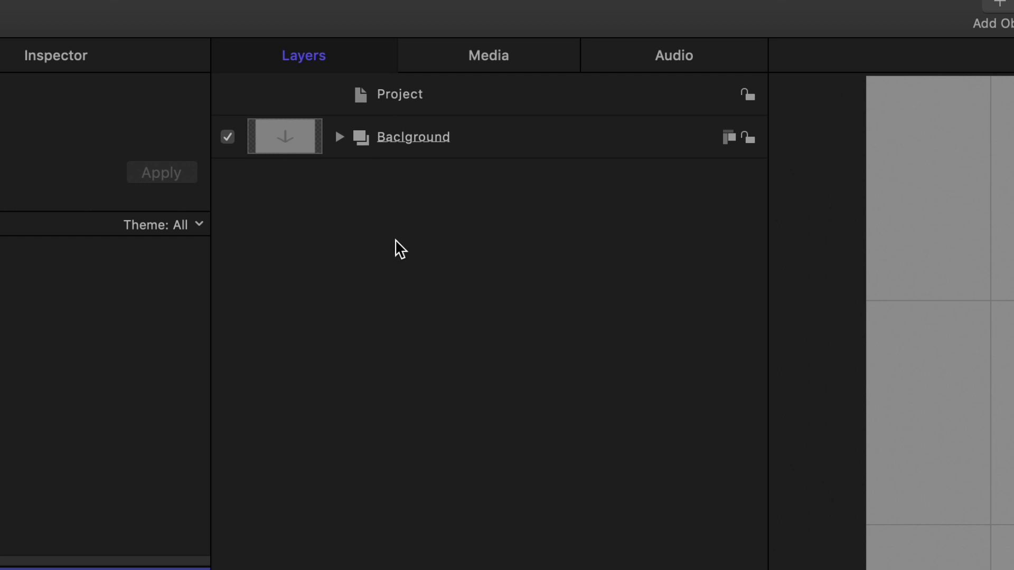
- Create a new group above the background group and add a Color Solid generator to it
right_click(382, 251)
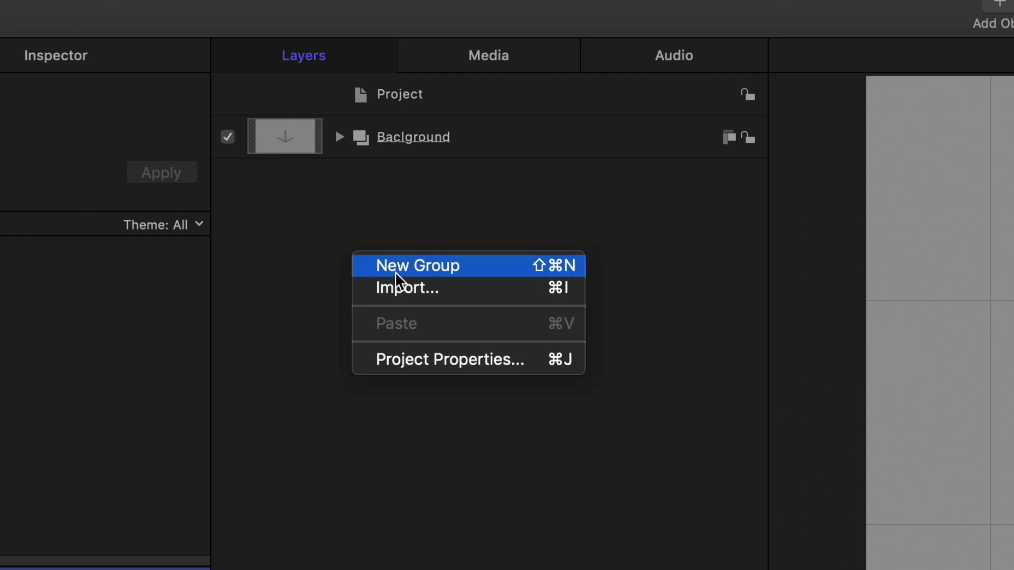
click(395, 270)
double_click(378, 142)
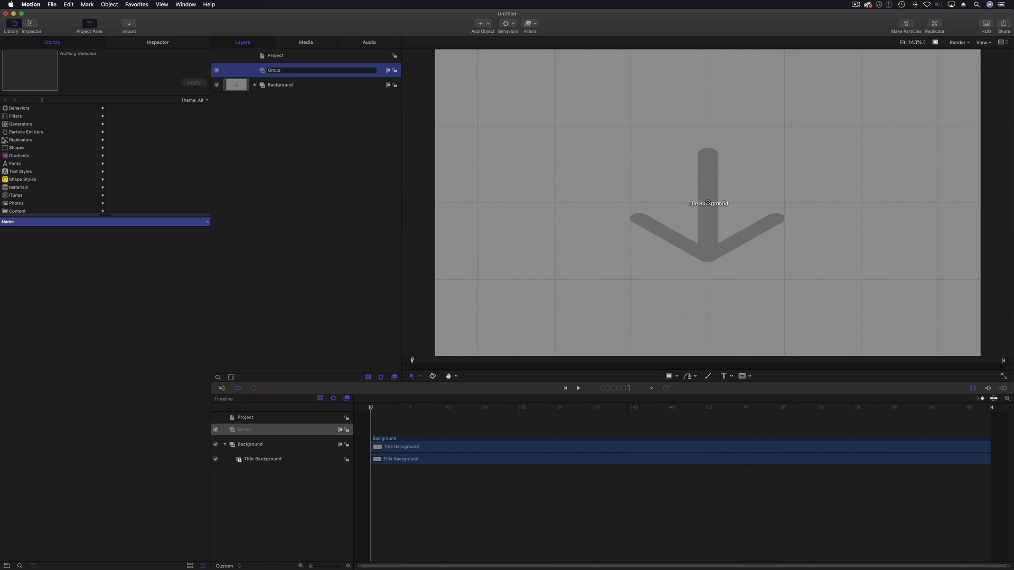
click(5, 125)
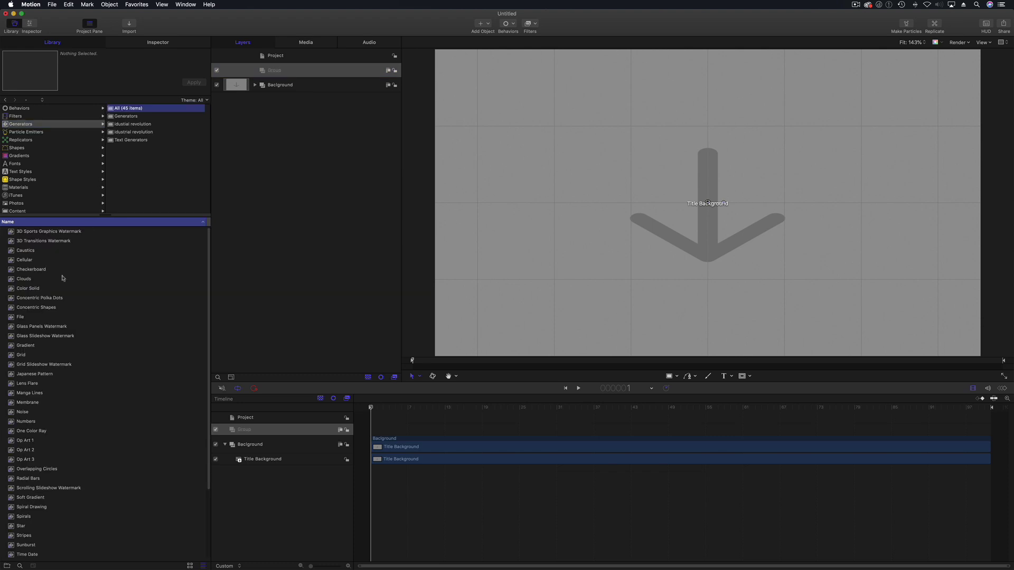
click(24, 291)
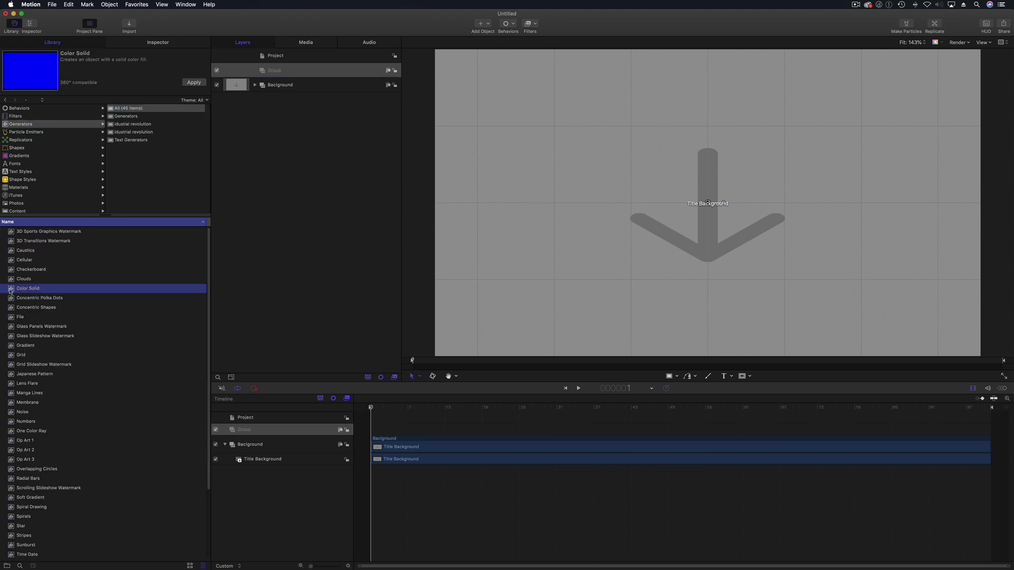
drag(11, 290, 319, 73)
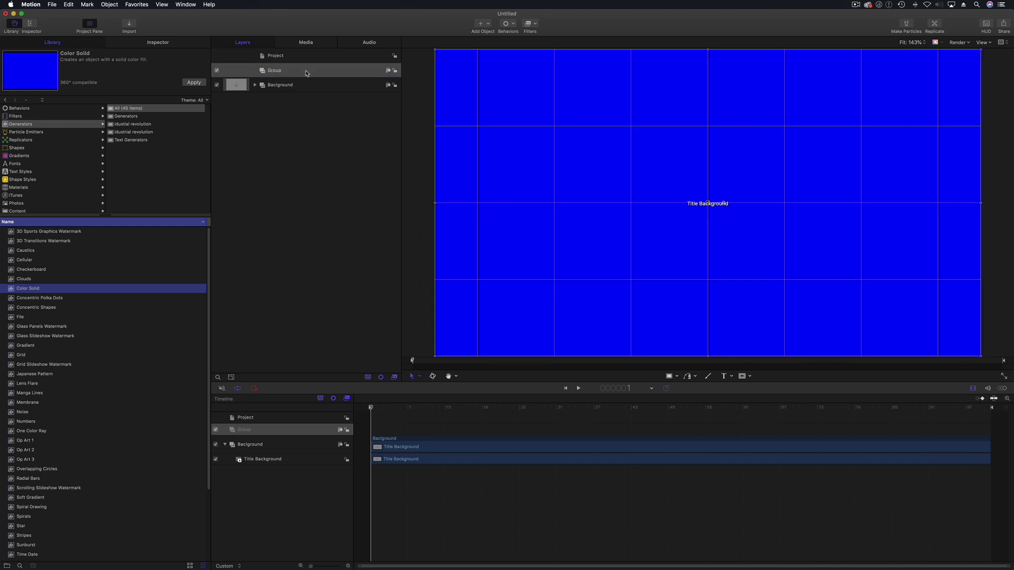
- Publish the Color Solid's Color parameter and check it among the project's published parameters
click(298, 85)
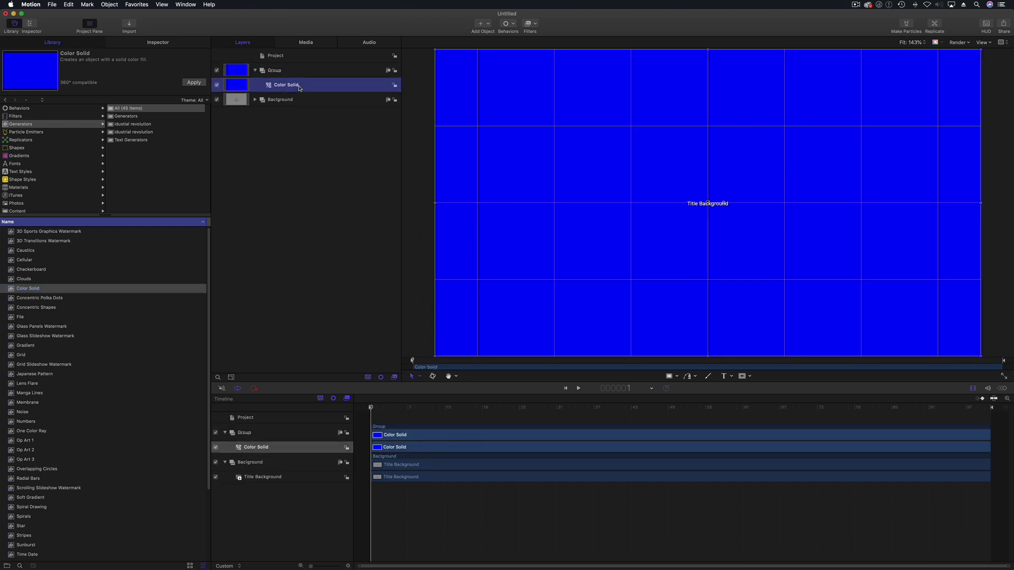
click(321, 88)
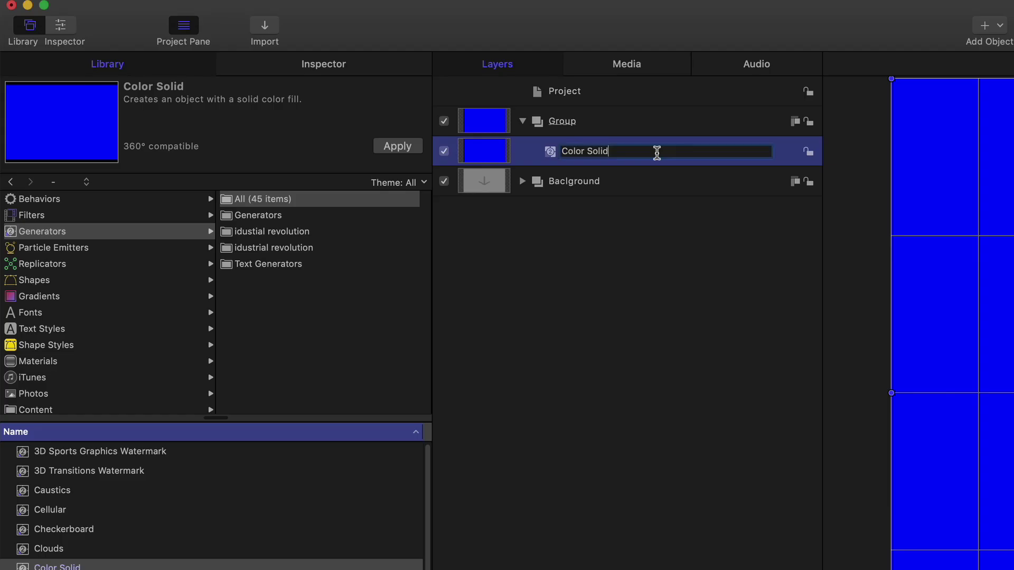
click(168, 45)
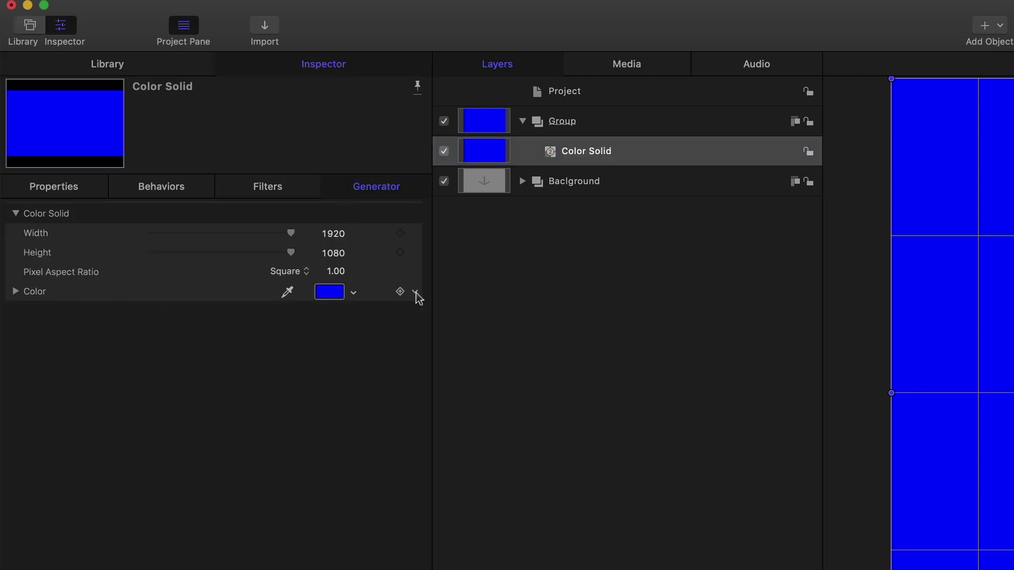
click(415, 292)
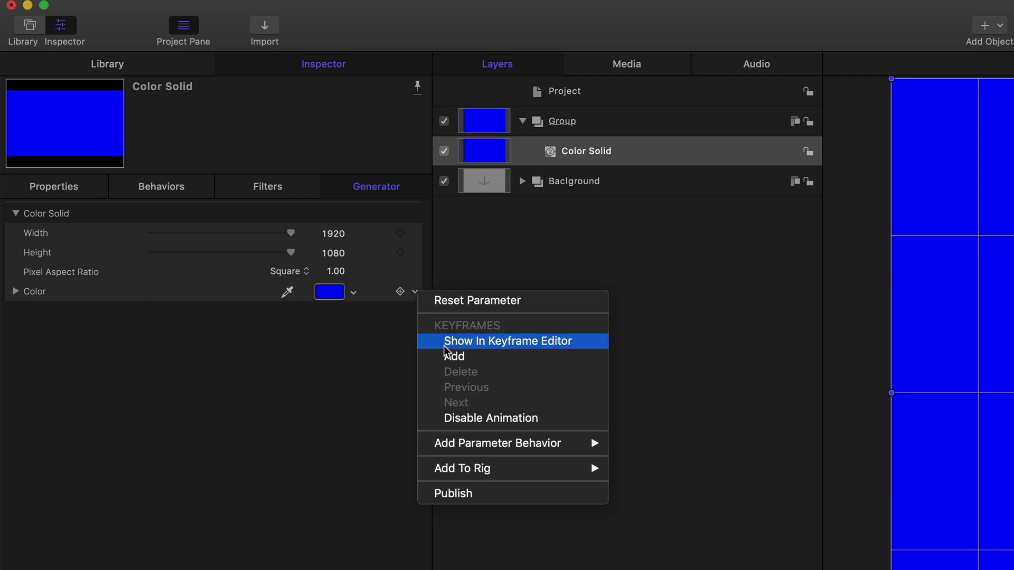
click(461, 494)
click(591, 90)
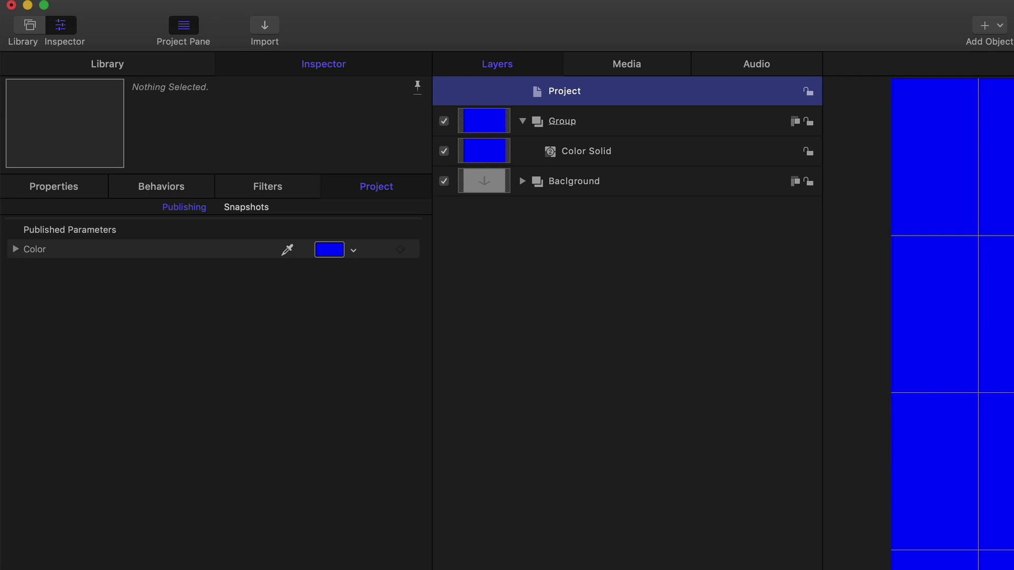
click(602, 158)
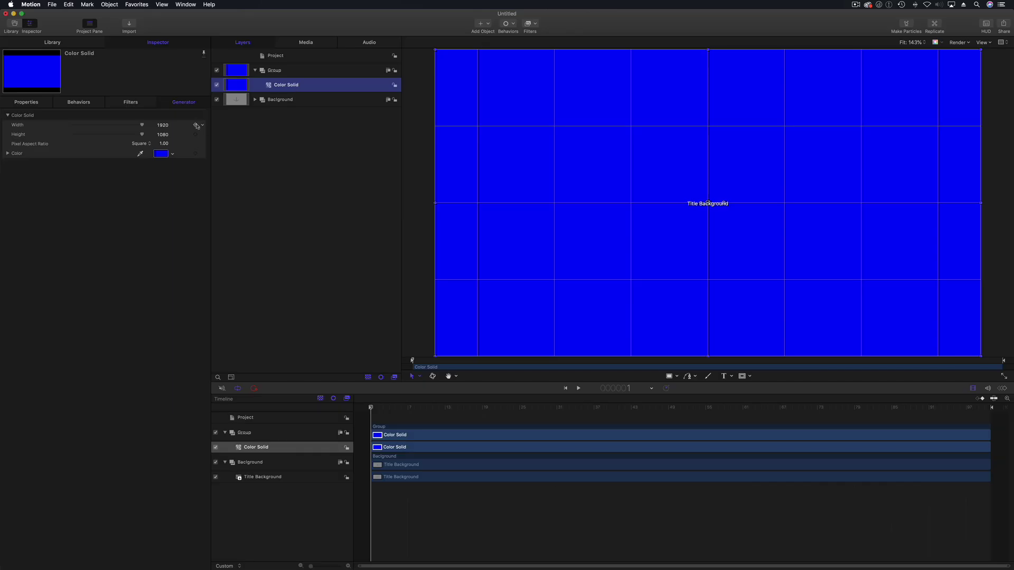
- Set the Color Solid's width to 1080
click(163, 127)
drag(164, 127, 124, 127)
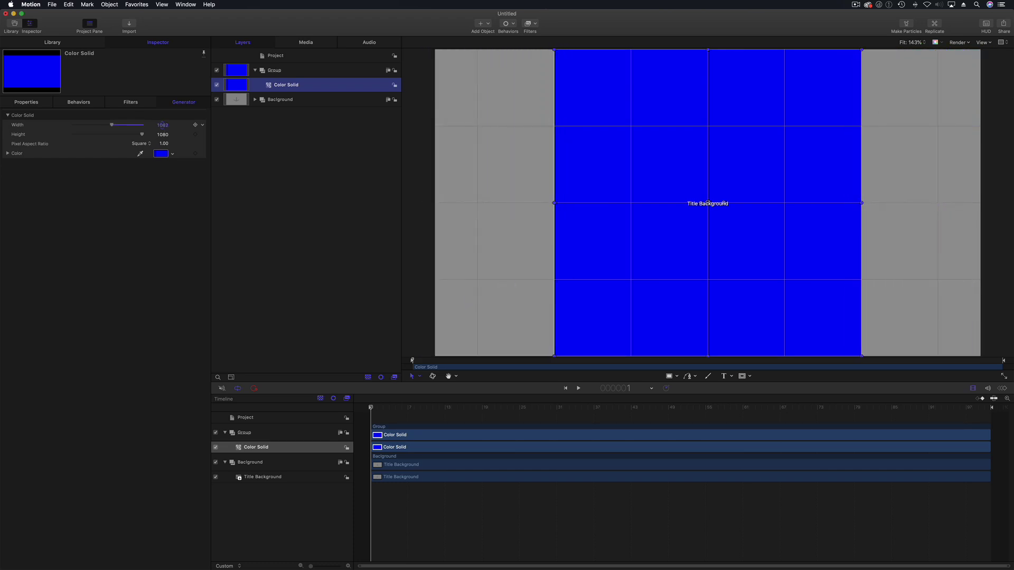
click(164, 127)
text(1080)
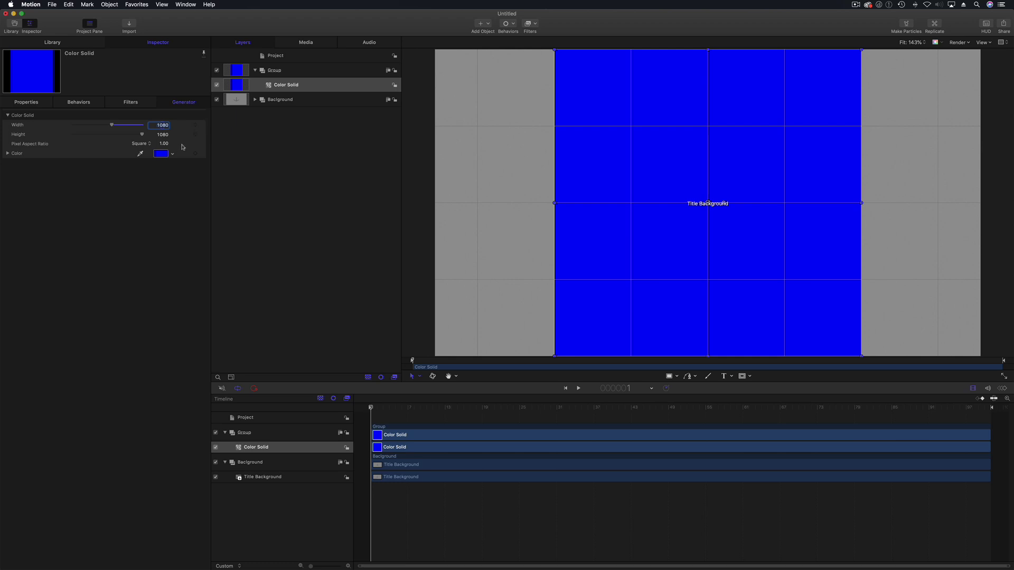
- Set both the height and the width of the Color Solid to 540 to make it a square
drag(162, 135, 95, 135)
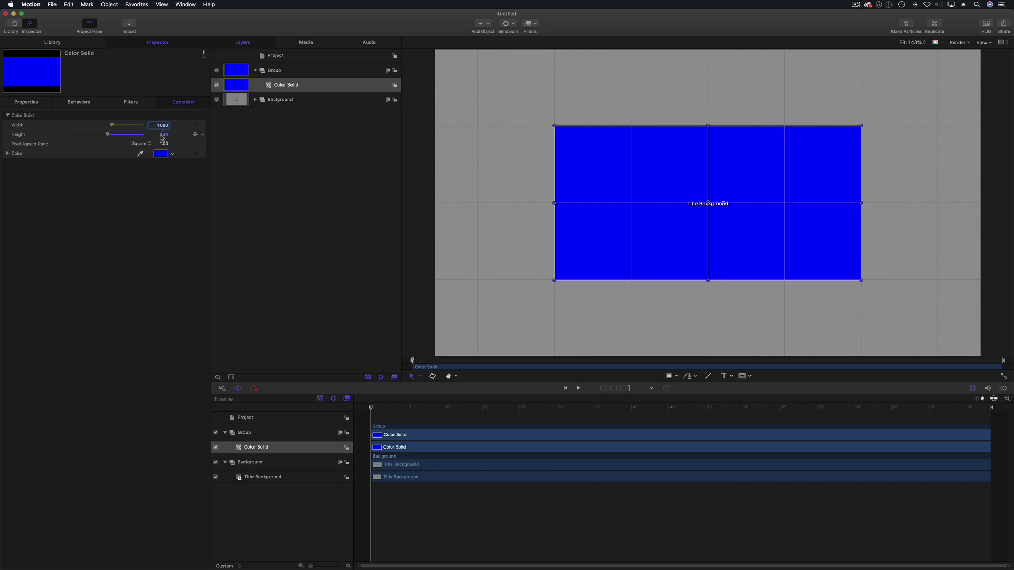
drag(164, 135, 165, 136)
click(164, 135)
text(540)
key(Return)
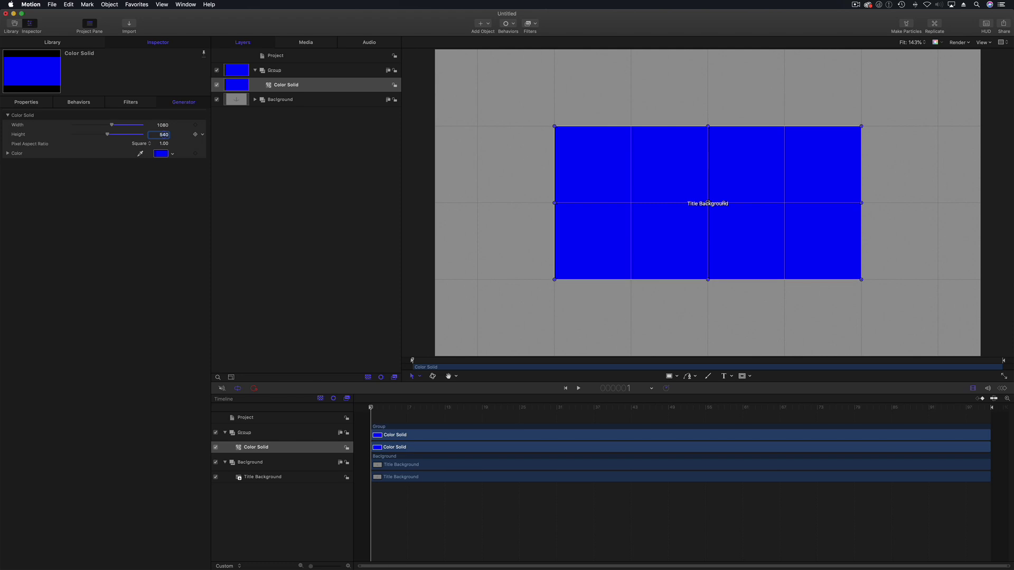
click(160, 125)
text(54)
key(Return)
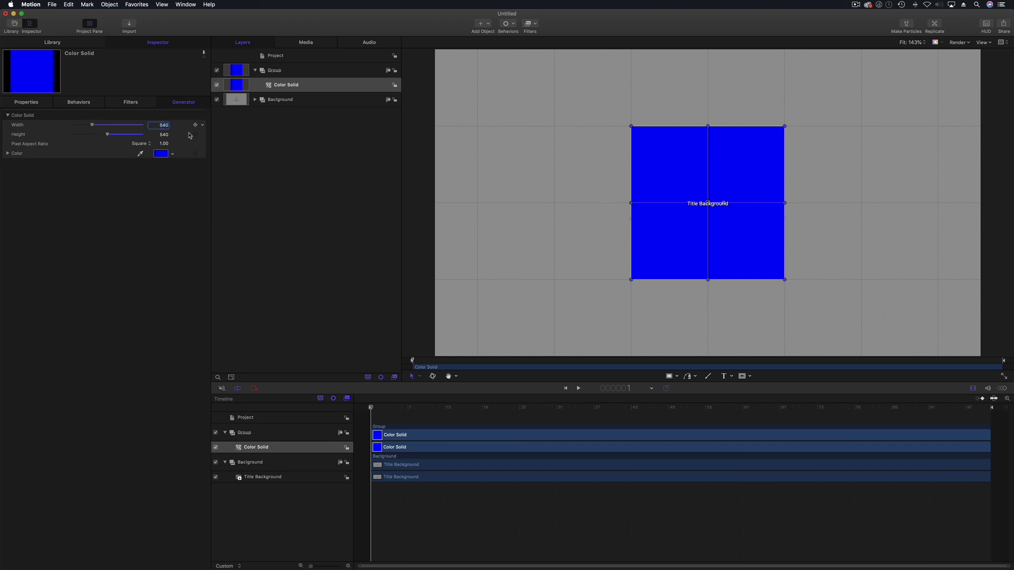
- Start saving the project as a Final Cut Pro title template and name it Text Panel Flip
click(56, 3)
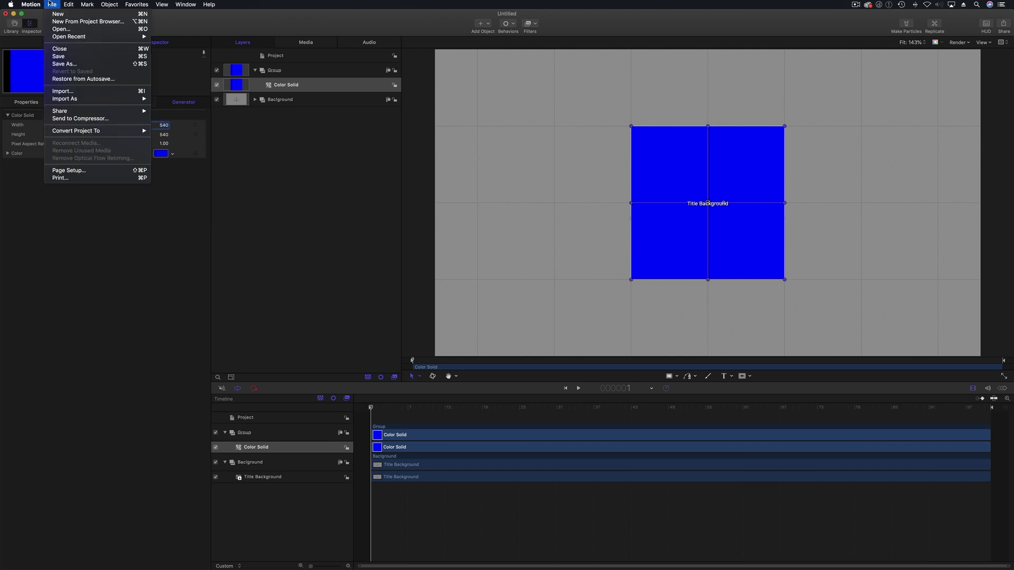
click(62, 57)
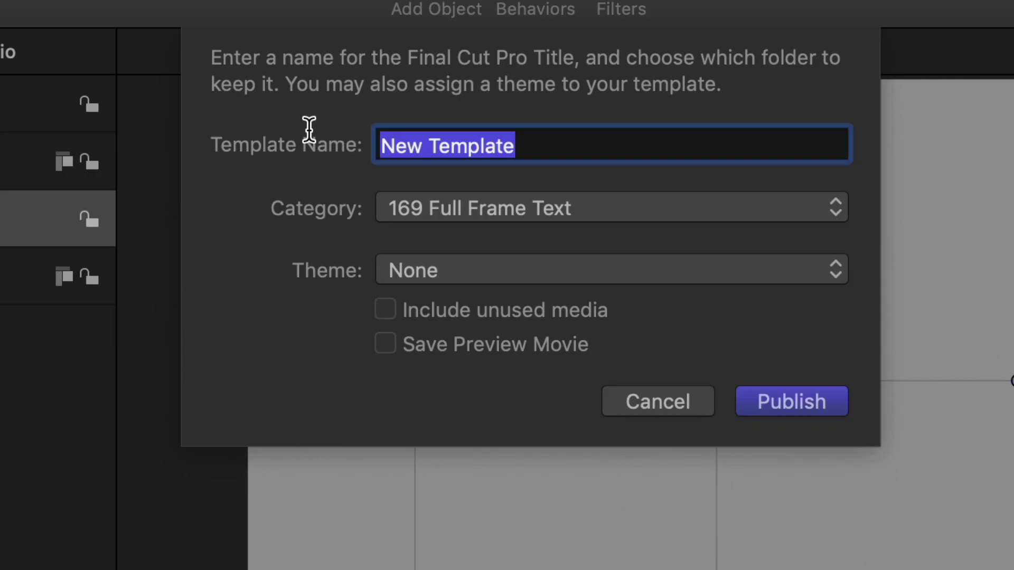
text(Text pane)
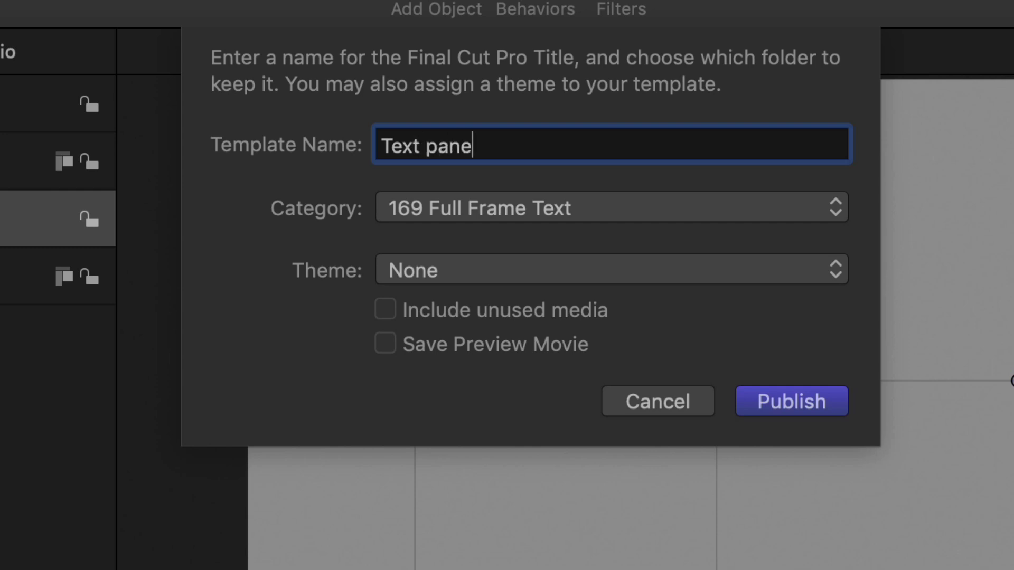
text(l Flip)
key(BackSpace)
key(BackSpace)
key(BackSpace)
key(BackSpace)
key(BackSpace)
key(BackSpace)
key(BackSpace)
key(BackSpace)
key(BackSpace)
key(BackSpace)
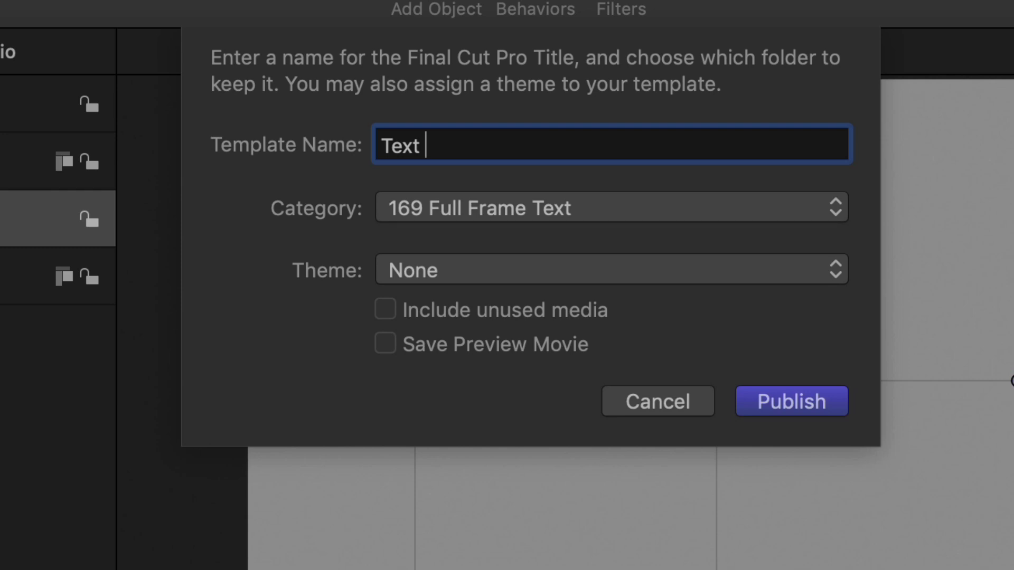
text(Panel)
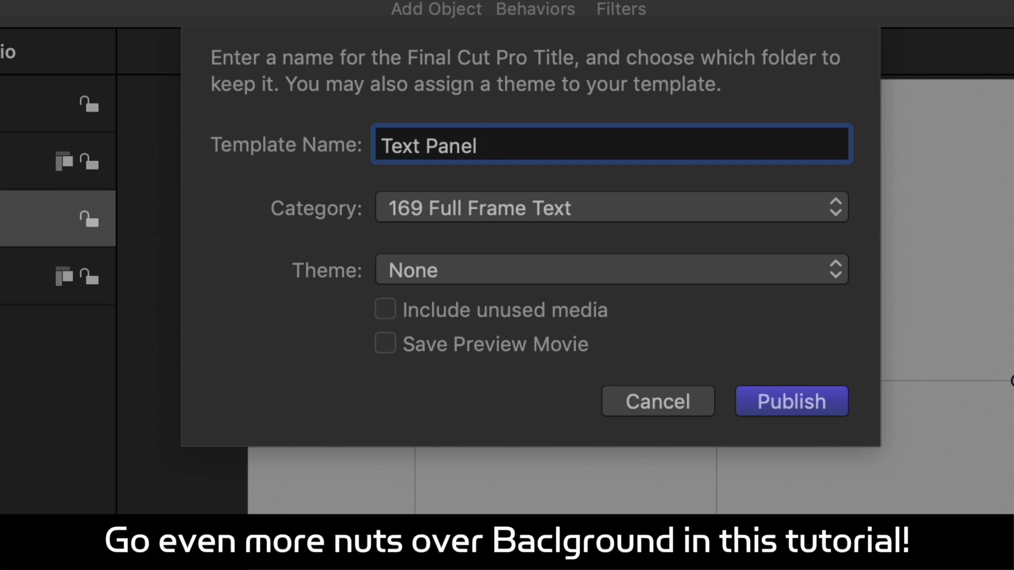
text(Flip)
- Assign the template to the XEffects Free category and theme, publish it, and save the project again
click(498, 203)
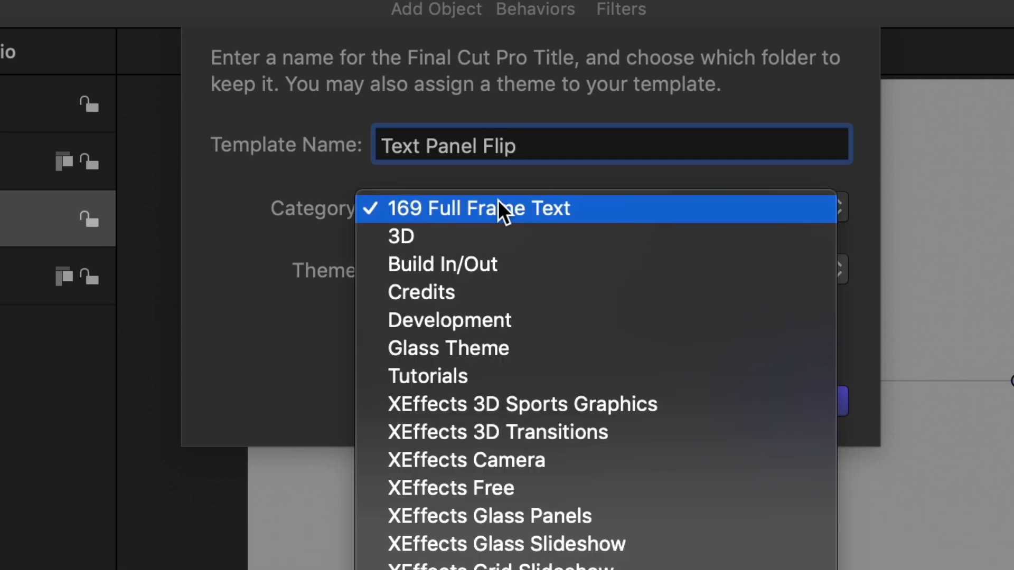
click(541, 489)
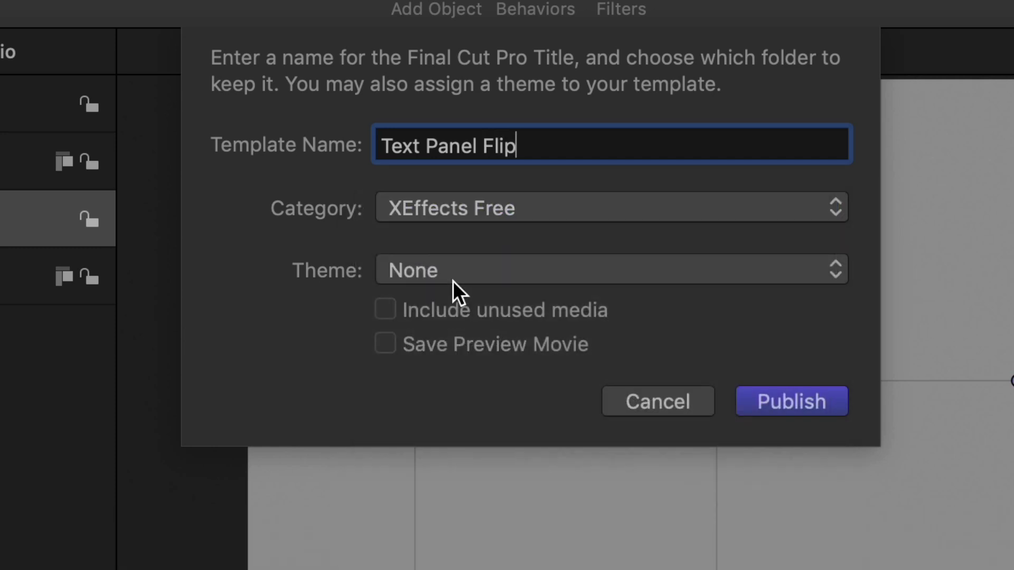
click(424, 275)
click(459, 370)
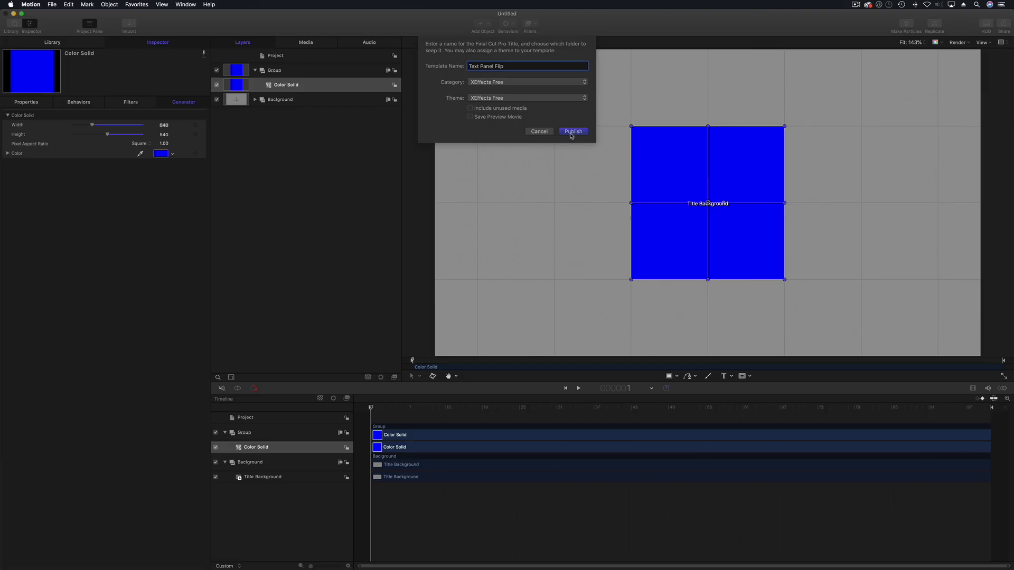
click(570, 137)
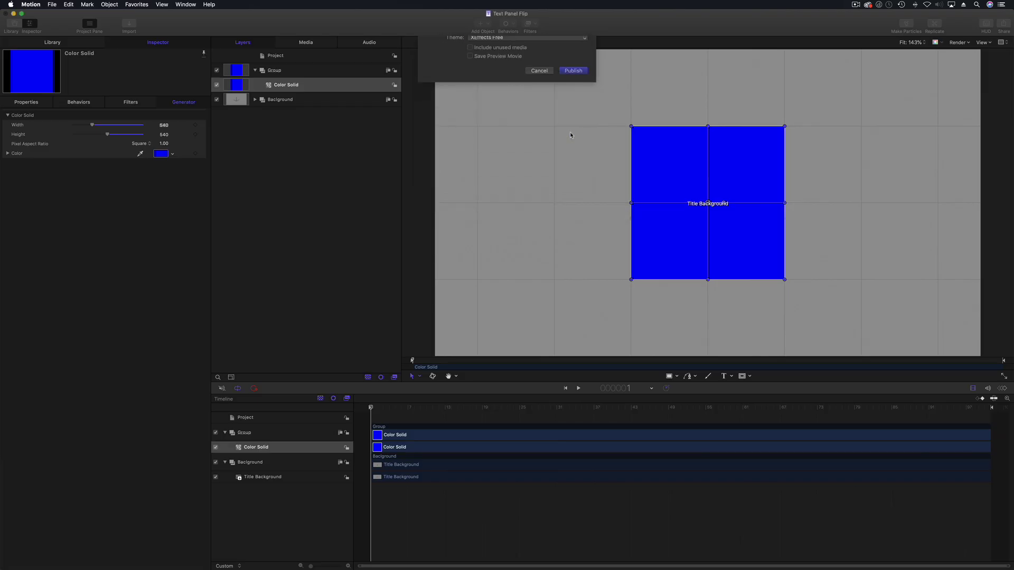
click(52, 4)
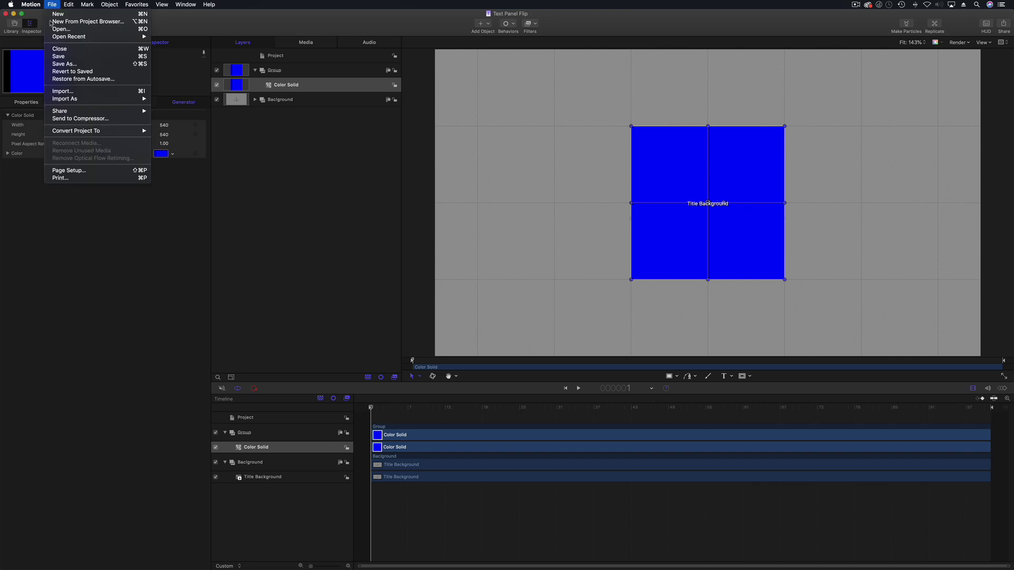
click(62, 57)
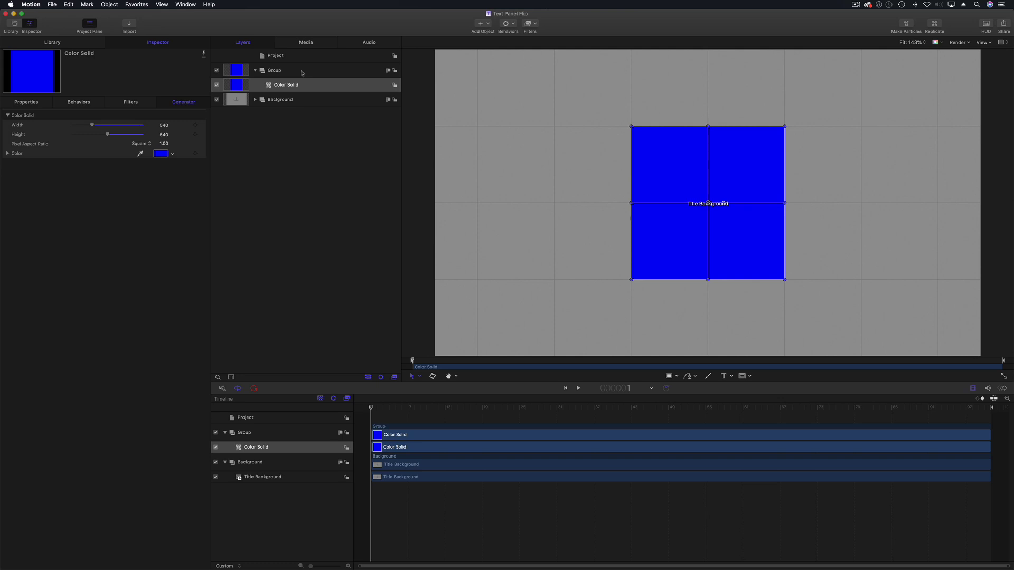
- Set the Y anchor point of the group containing the Color Solid to -270 px
click(21, 104)
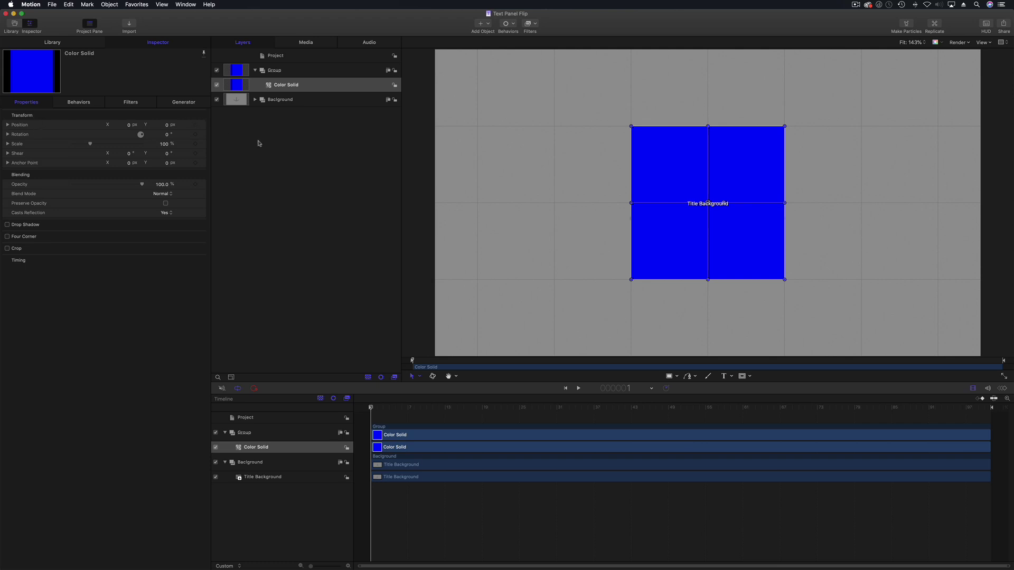
click(291, 75)
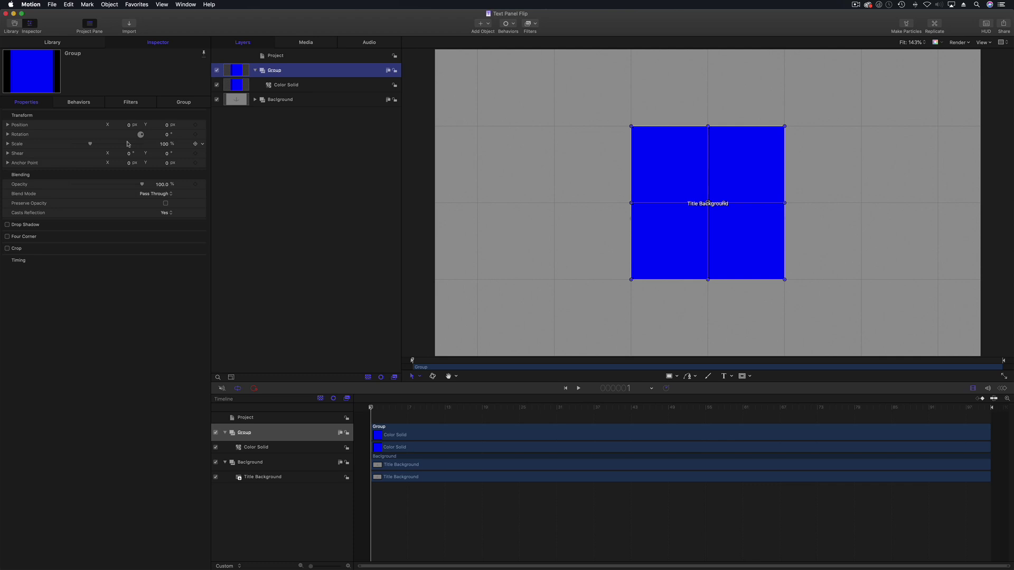
click(8, 163)
drag(167, 181, 124, 181)
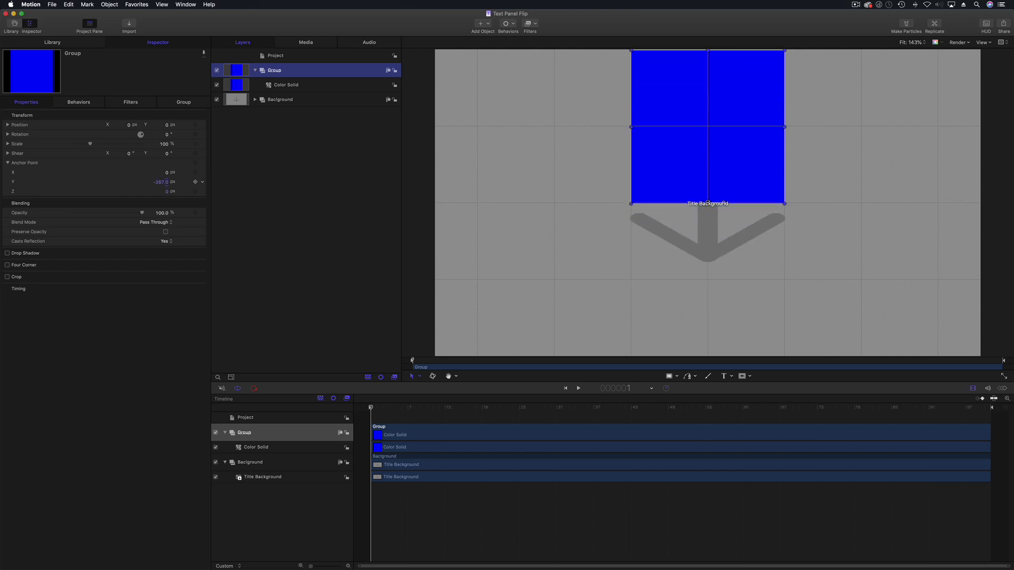
click(165, 183)
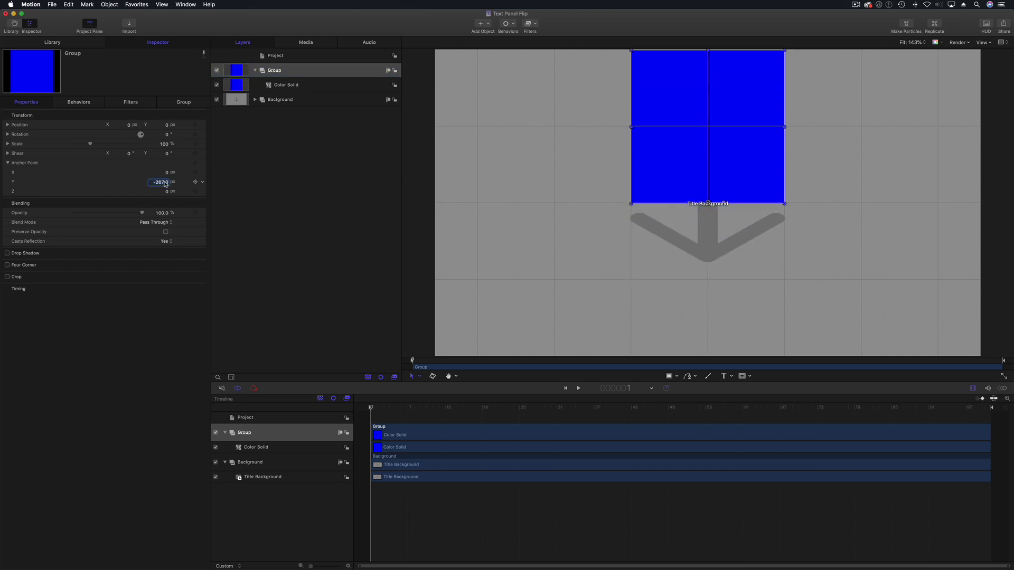
text(-270)
key(Return)
- Set the group's Y position to -270 px to bring the blue square back to the center of the frame
click(167, 125)
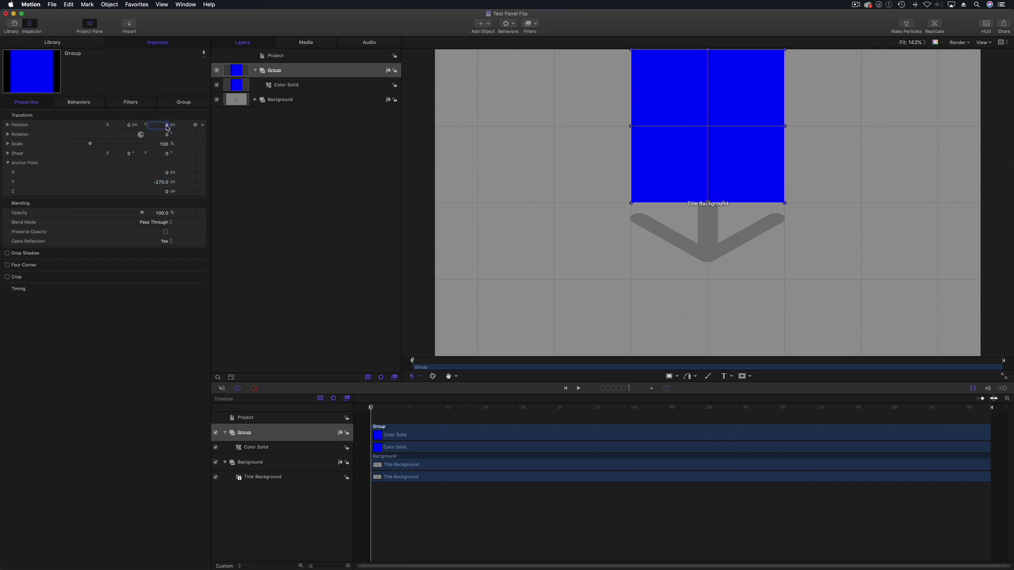
text(27)
key(Return)
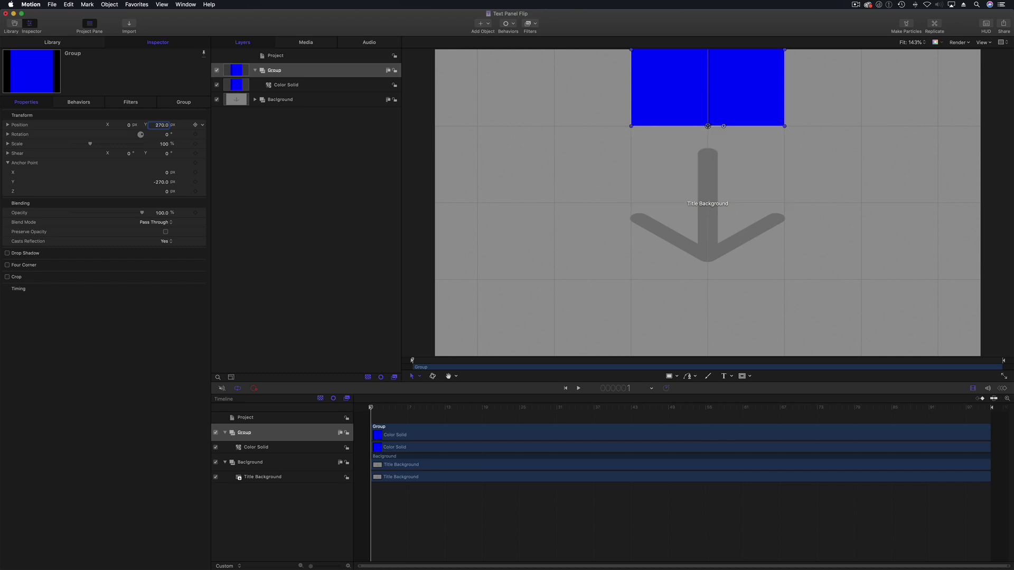
click(161, 125)
text(-270)
key(Return)
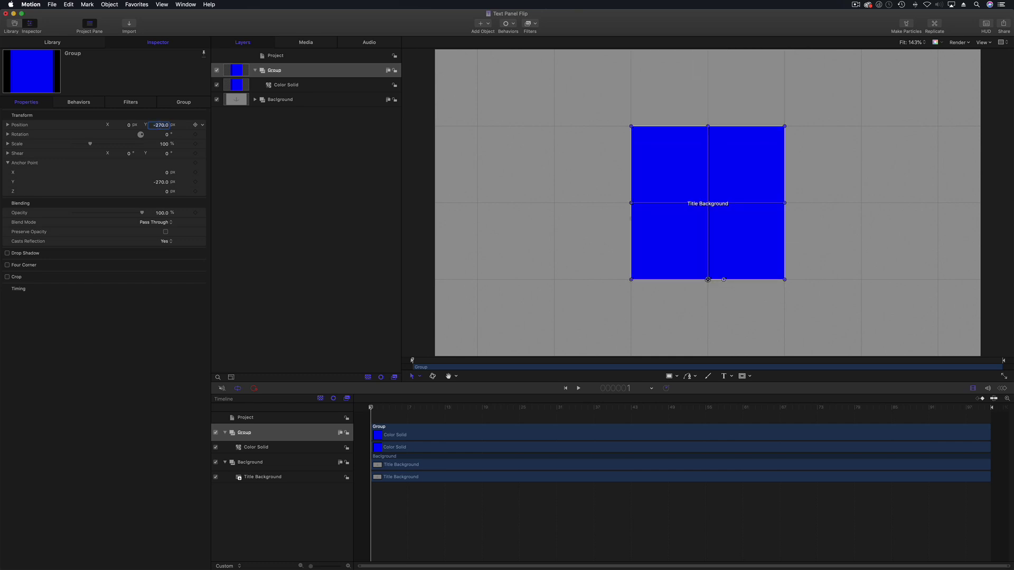
- Test rotating the group about its X axis at the bottom edge and undo the rotation
click(8, 134)
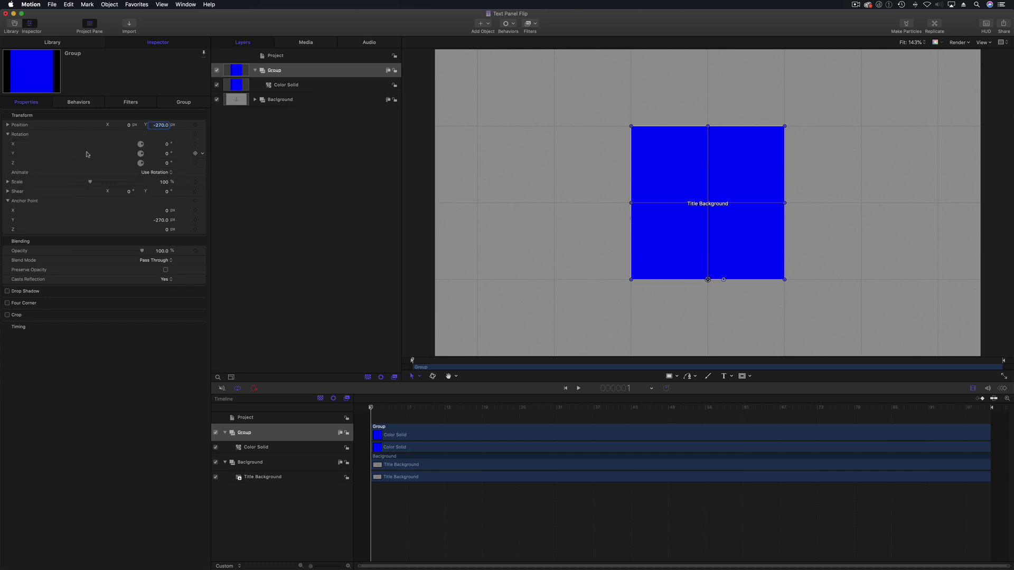
drag(167, 146, 188, 146)
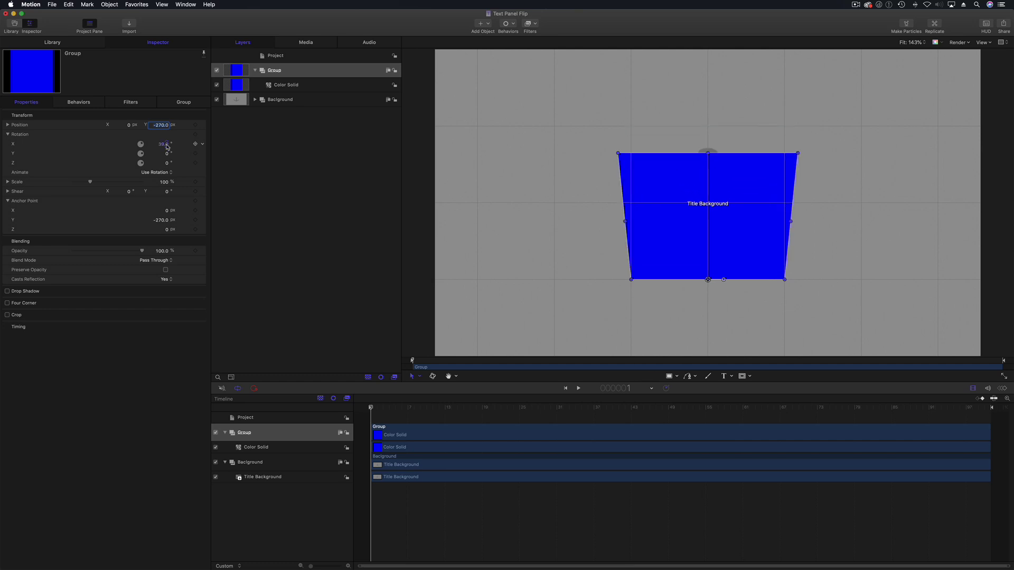
key(super+z)
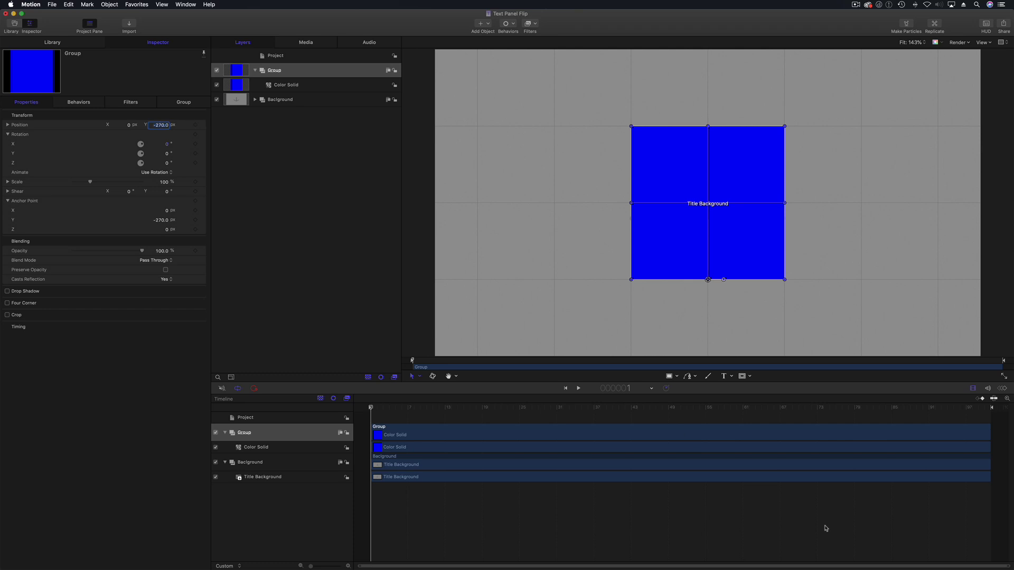
- Add a regular text object on the blue square reading INSERT YOUR TEXT HERE, with each word on its own line
click(729, 378)
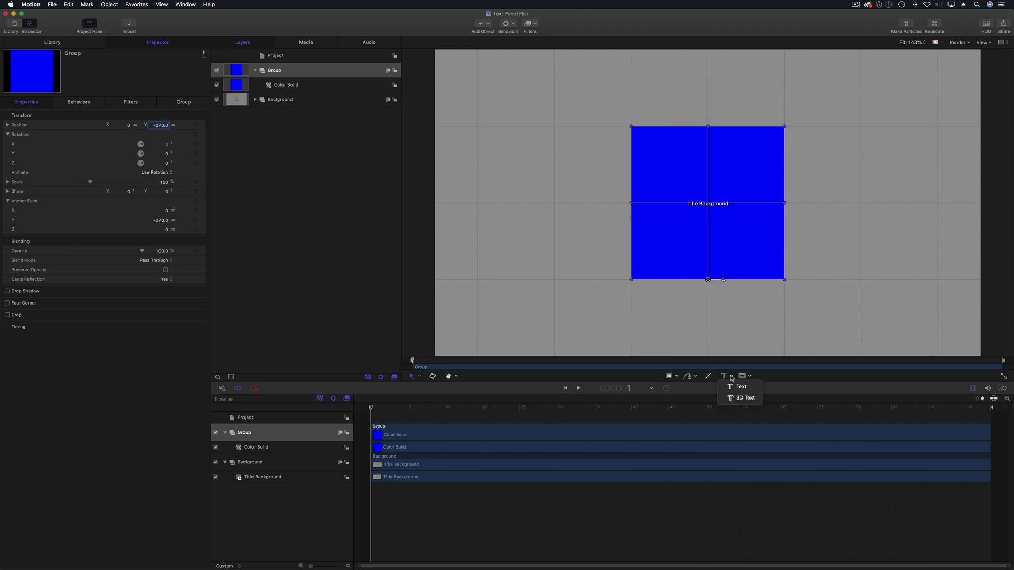
key(Return)
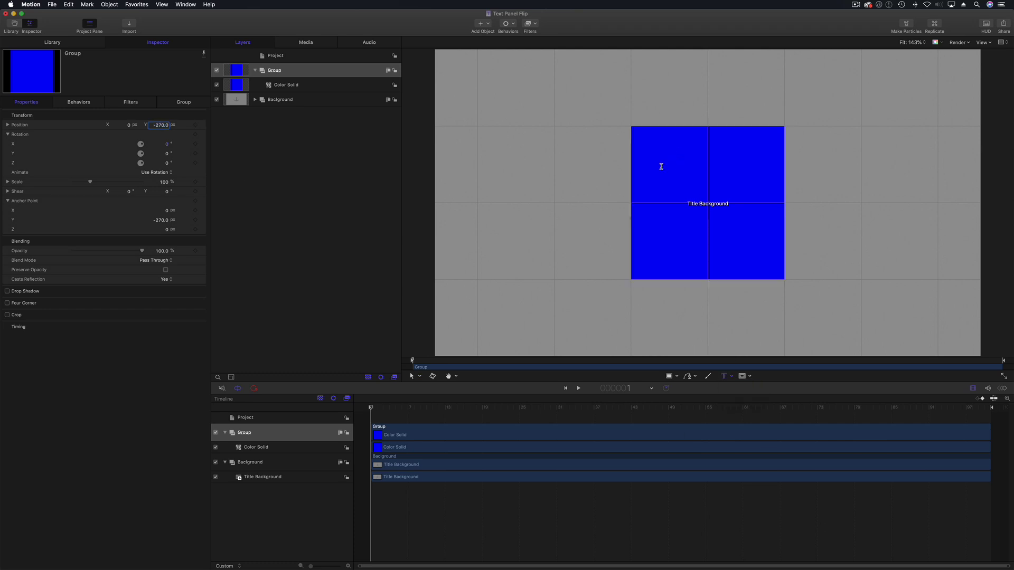
click(661, 166)
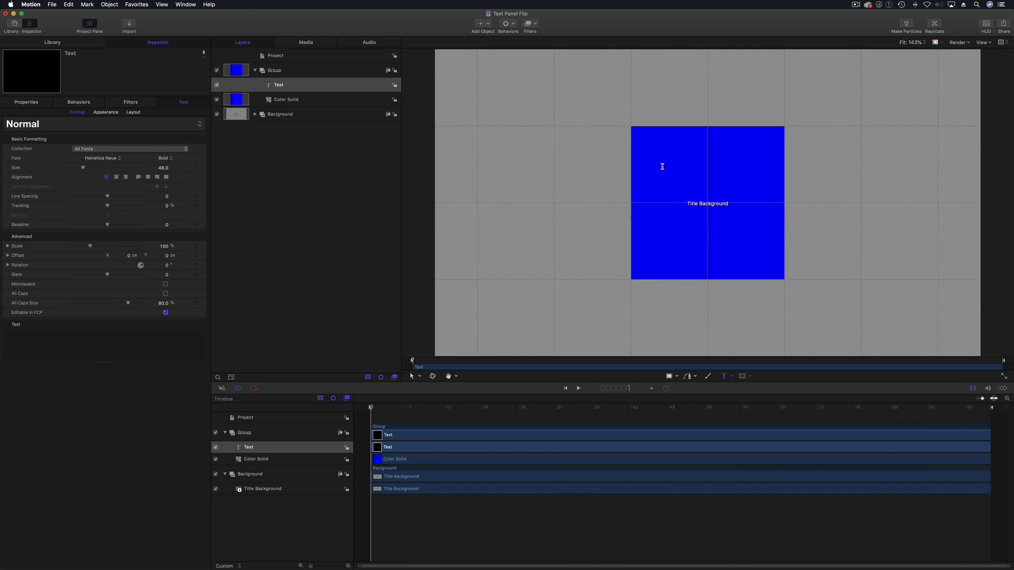
text(INSERT )
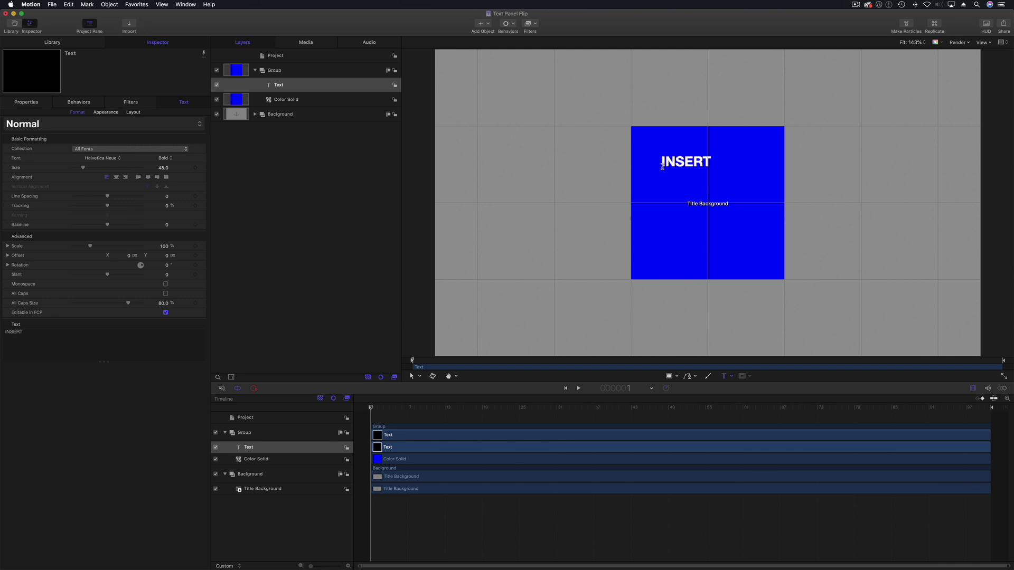
text(YOUR )
text(TEXT )
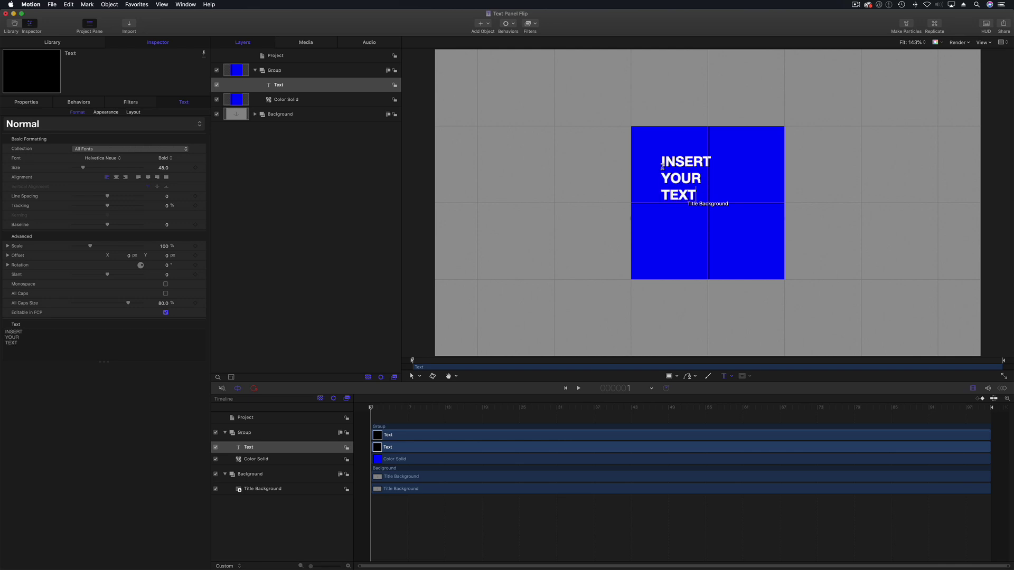
text(HERE)
- Enlarge the text to size 94 and move it slightly up and left within the blue square
mouse_move(83, 168)
mouse_down()
mouse_move(103, 171)
mouse_move(94, 168)
mouse_up()
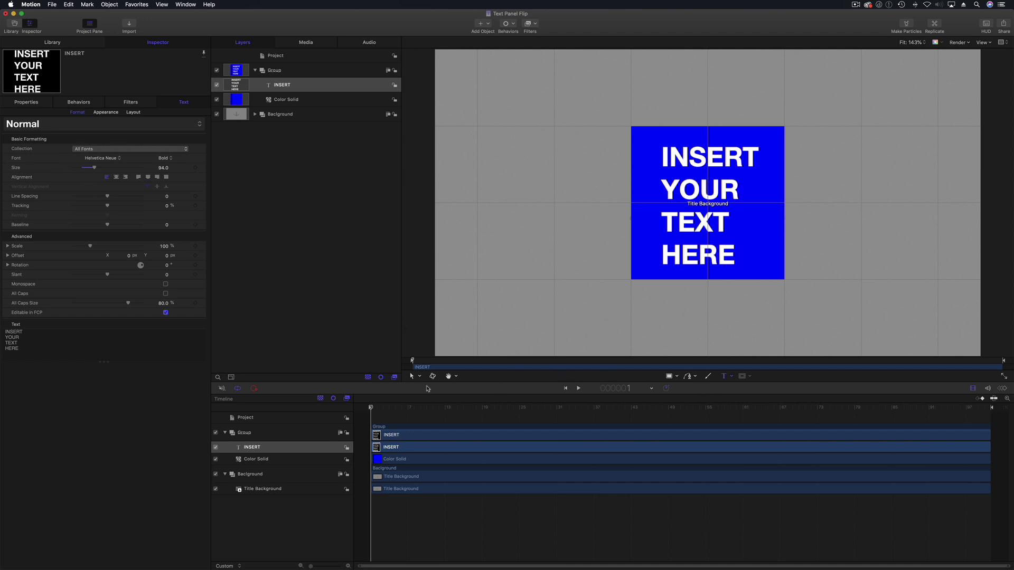
click(413, 377)
drag(713, 201, 705, 198)
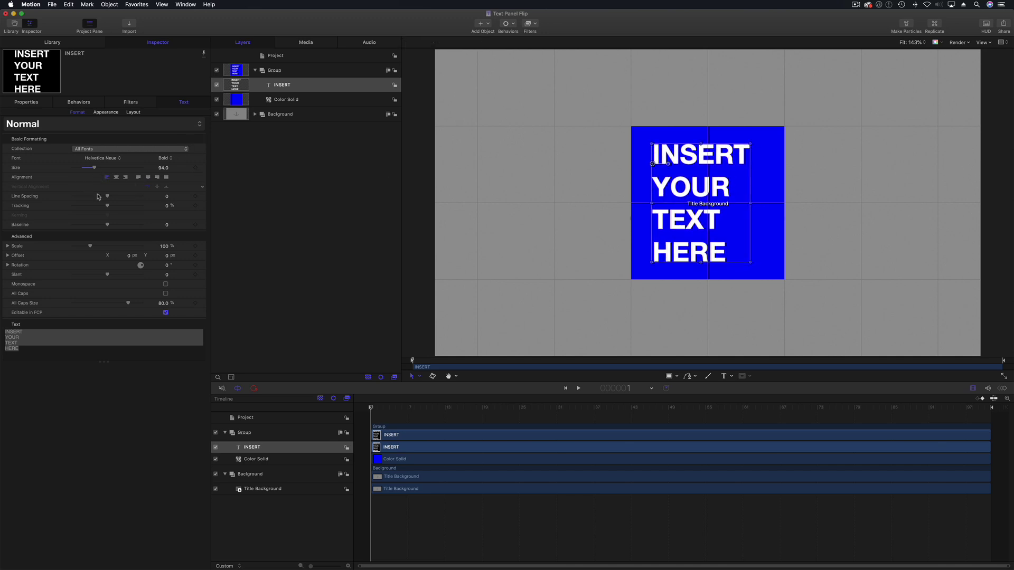
- Tighten the text's line spacing to -26.2, increase its size to 116, and center the text block in the blue square
drag(165, 198, 150, 198)
mouse_move(94, 167)
mouse_down()
mouse_move(116, 172)
mouse_move(101, 170)
mouse_up()
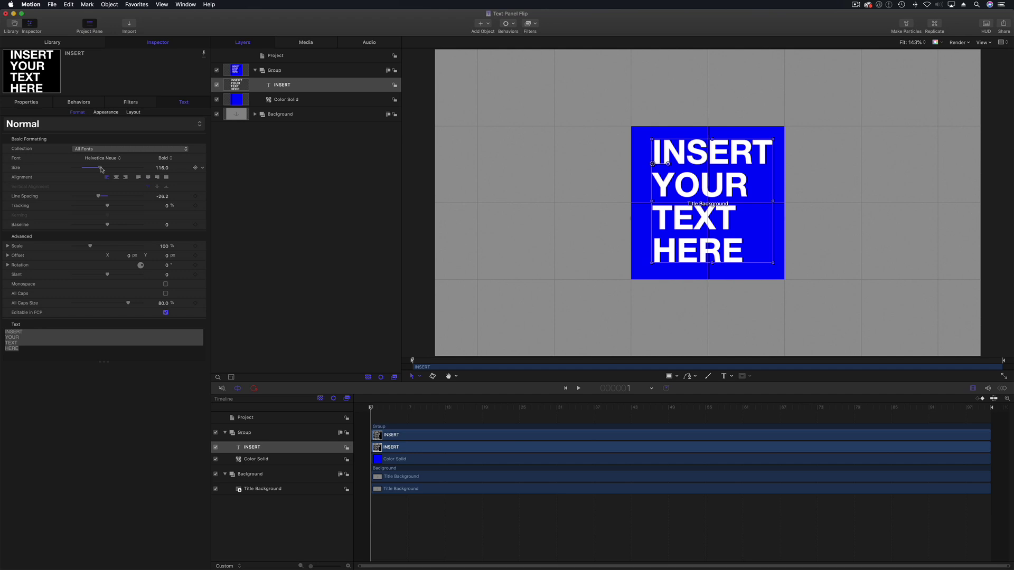
drag(716, 193, 713, 196)
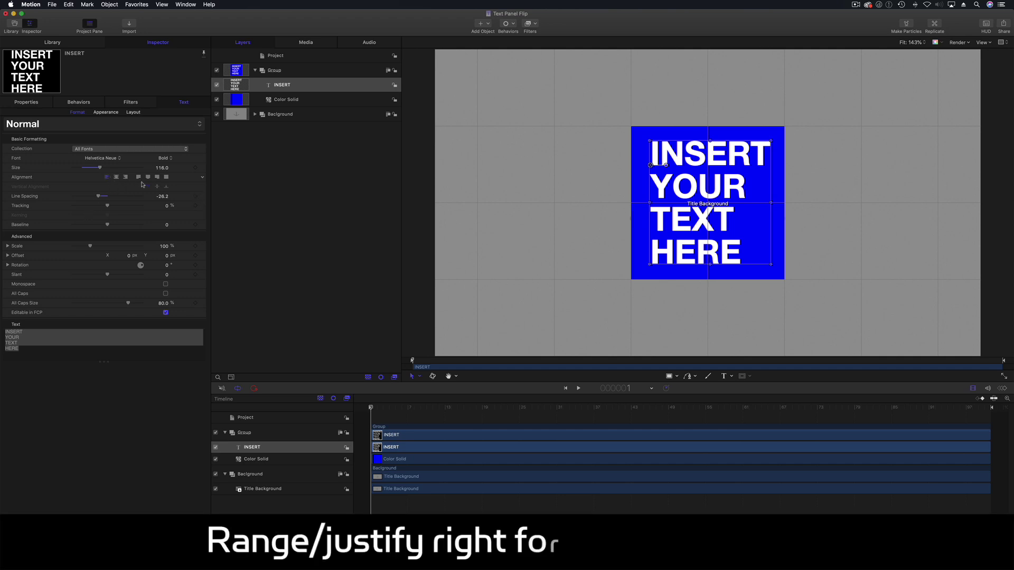
drag(704, 221, 704, 220)
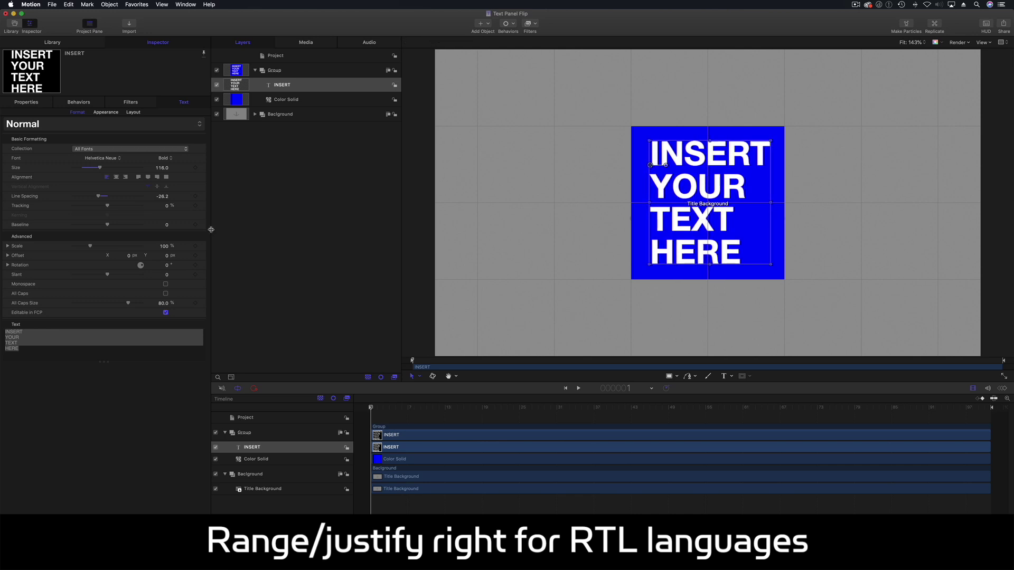
- Check the project's published parameters, reselect the text layer, and save the template
key(shift+super+a)
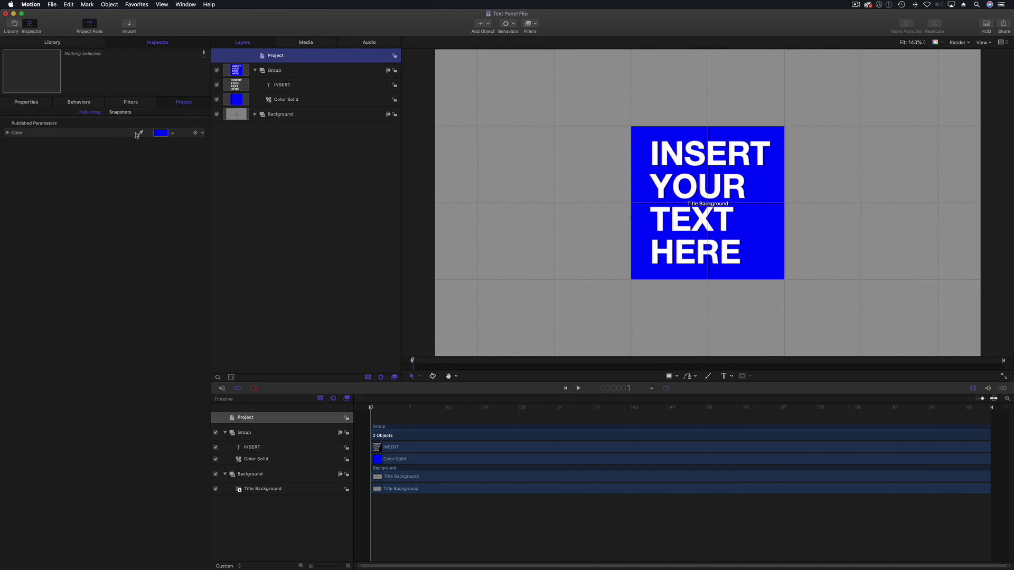
click(319, 86)
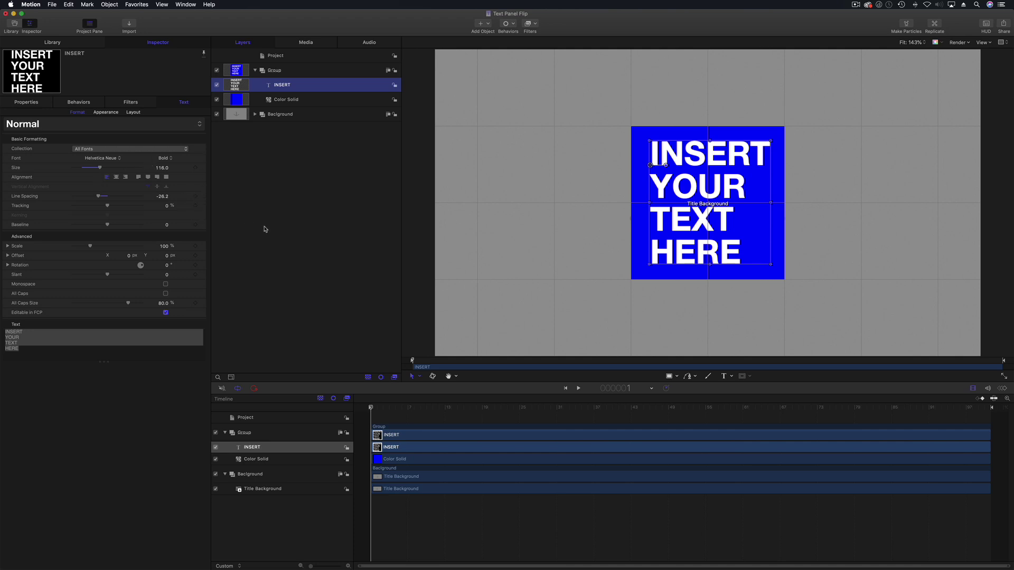
click(53, 4)
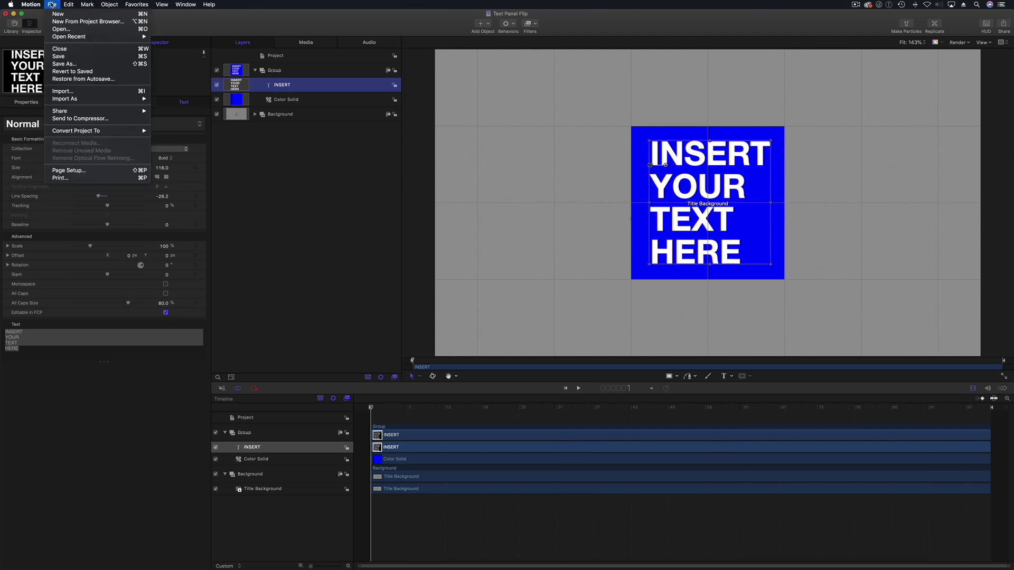
click(64, 57)
mouse_move(404, 564)
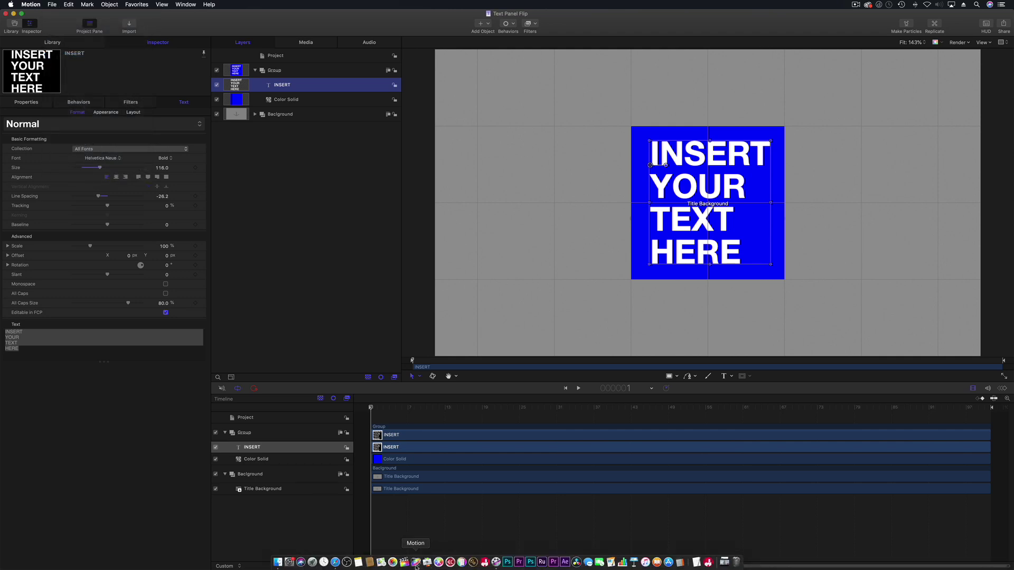
- Switch to Final Cut Pro, add the Text Panel Flip title from XEffects Free above the gap after News Background, and extend it to about 33 seconds
click(404, 563)
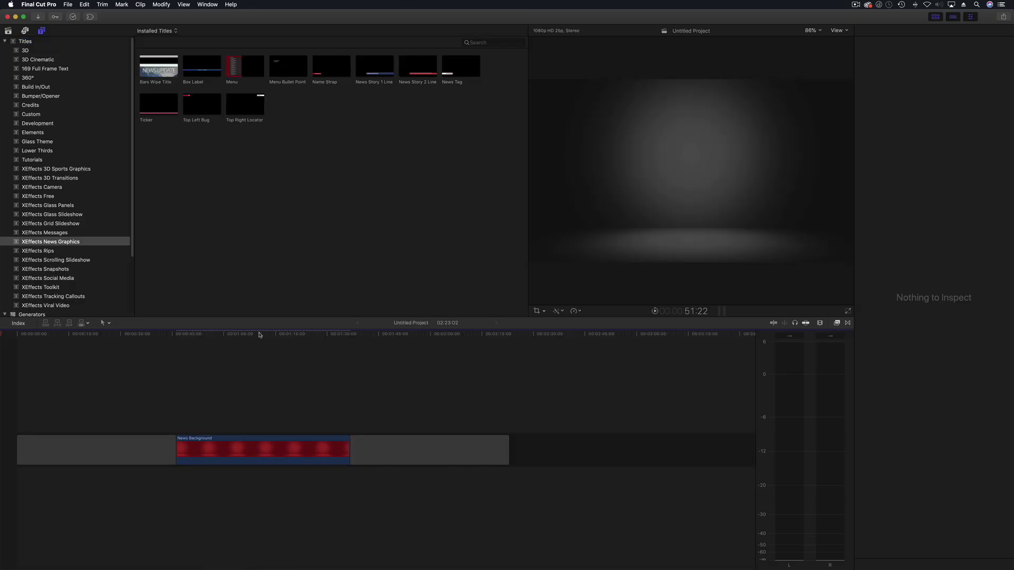
click(378, 333)
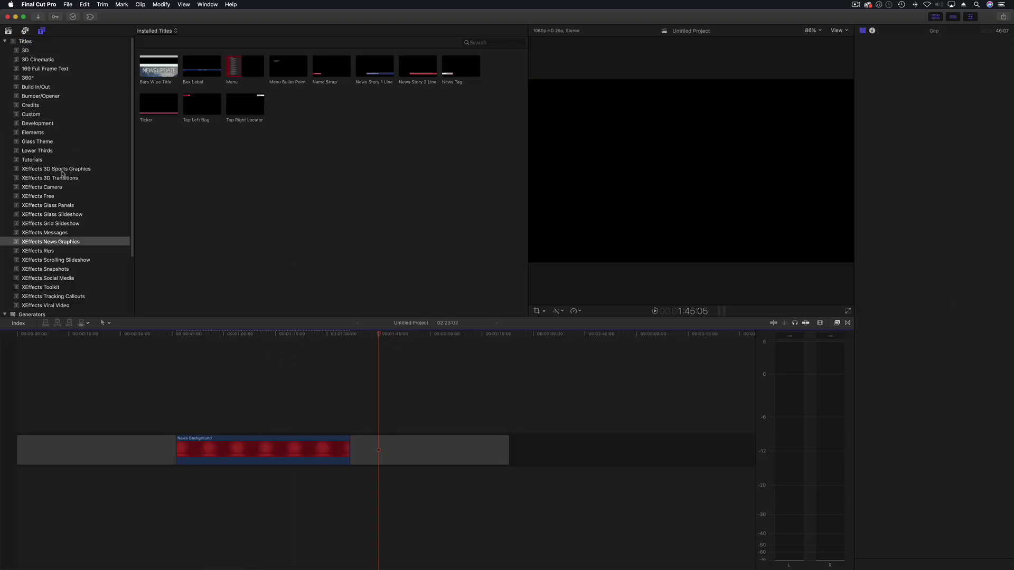
click(54, 197)
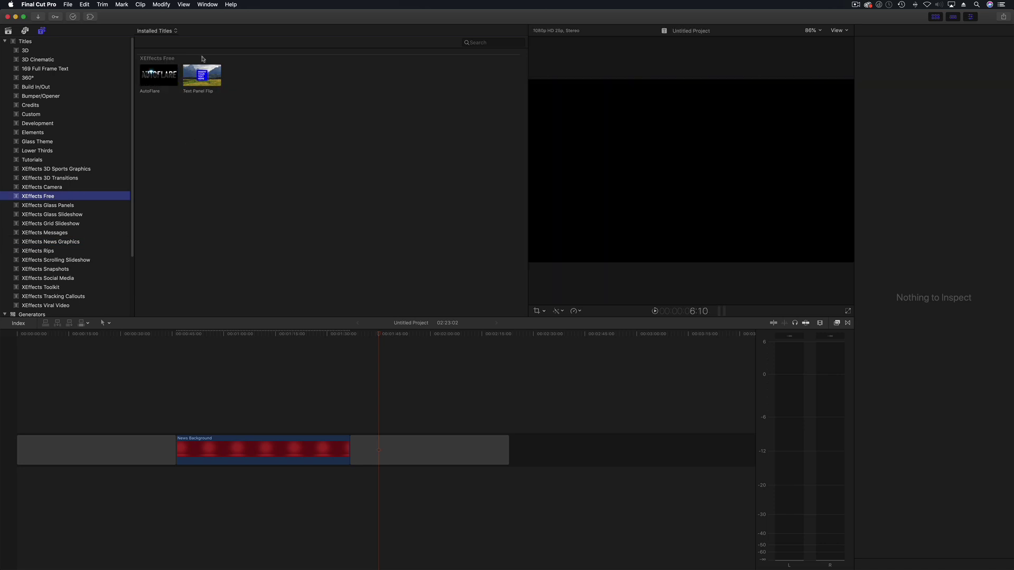
drag(202, 76, 378, 427)
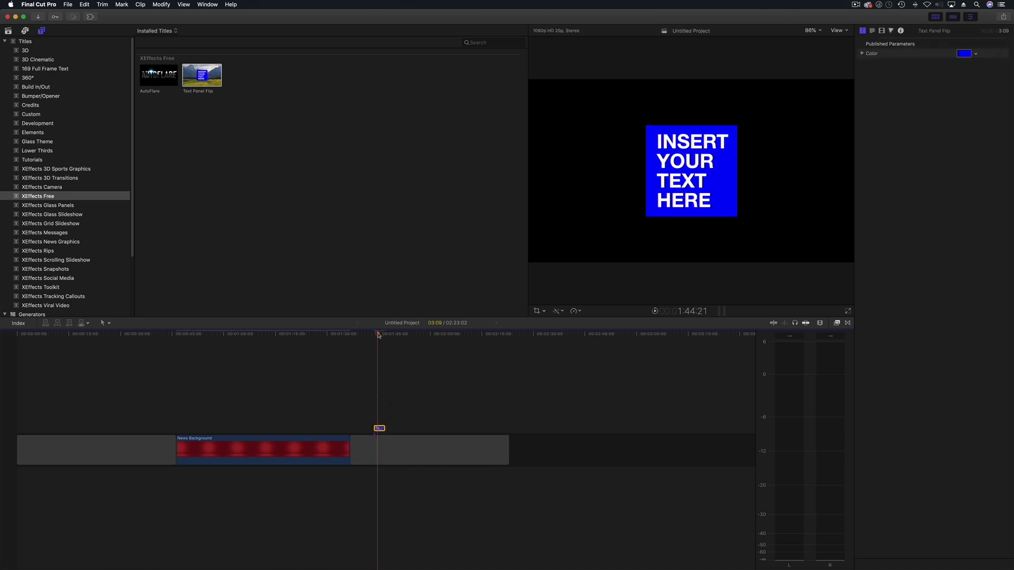
drag(384, 429, 487, 428)
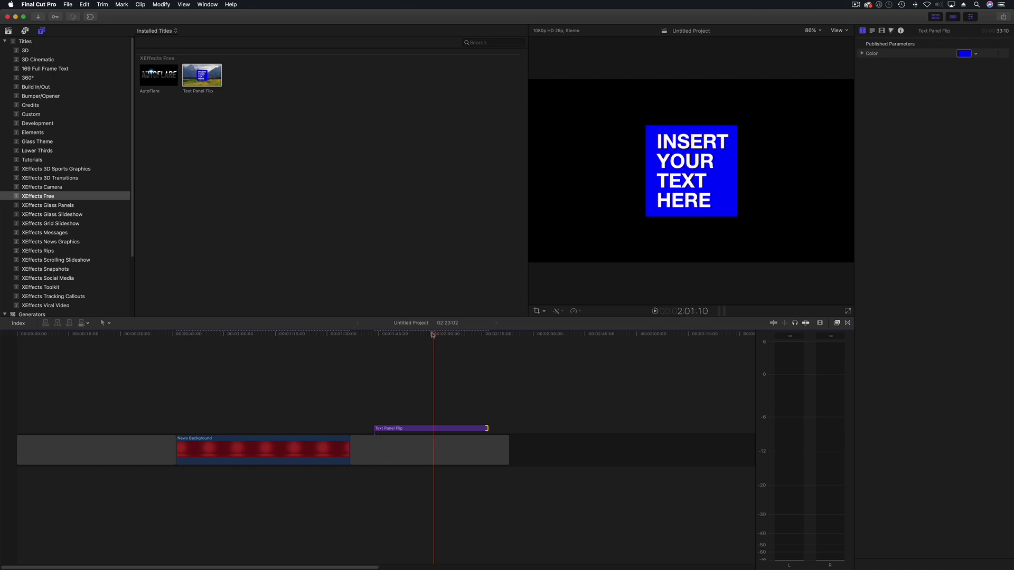
- Select the Text Panel Flip clip and examine its text settings and published parameters
click(426, 429)
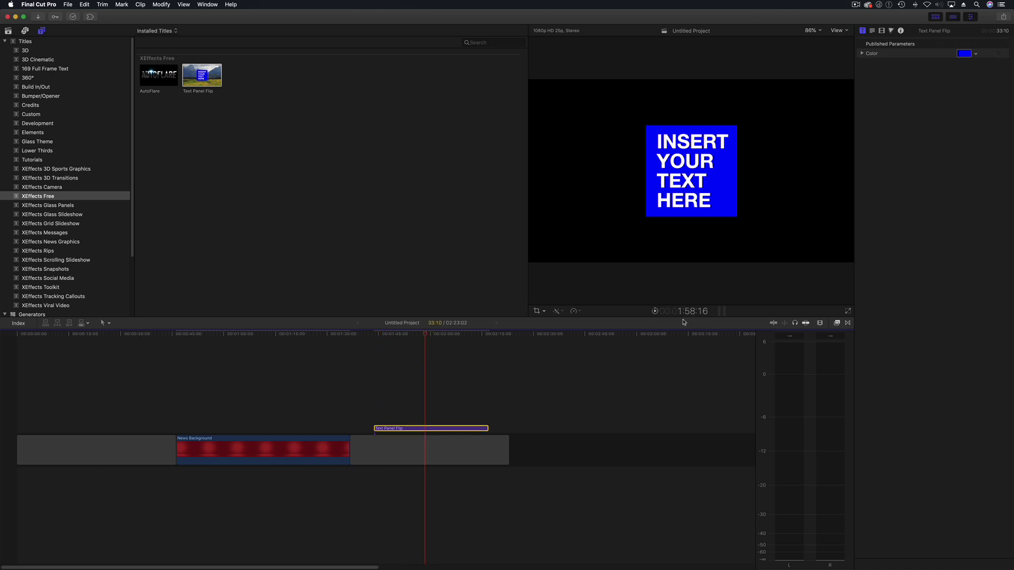
click(873, 31)
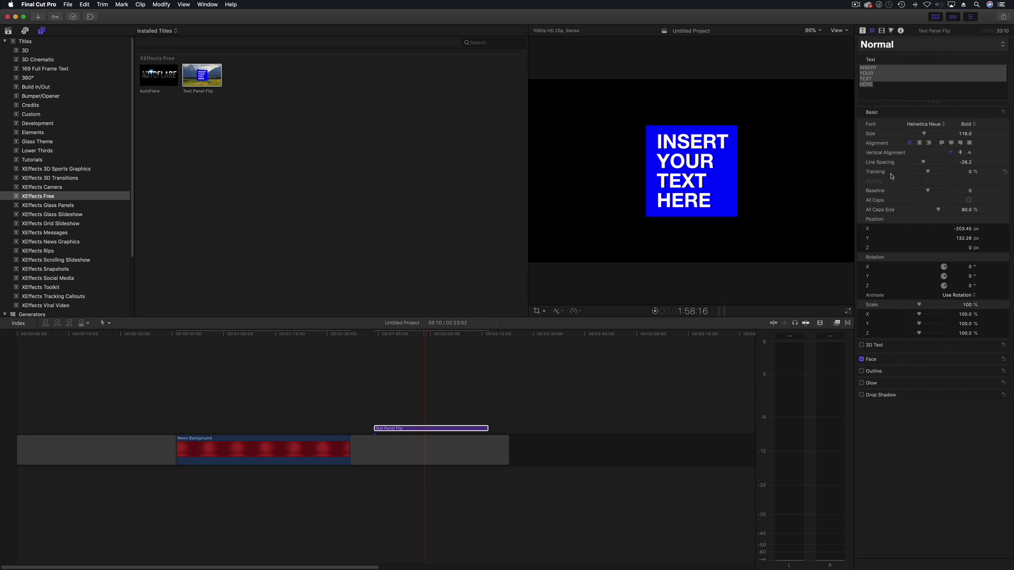
click(864, 32)
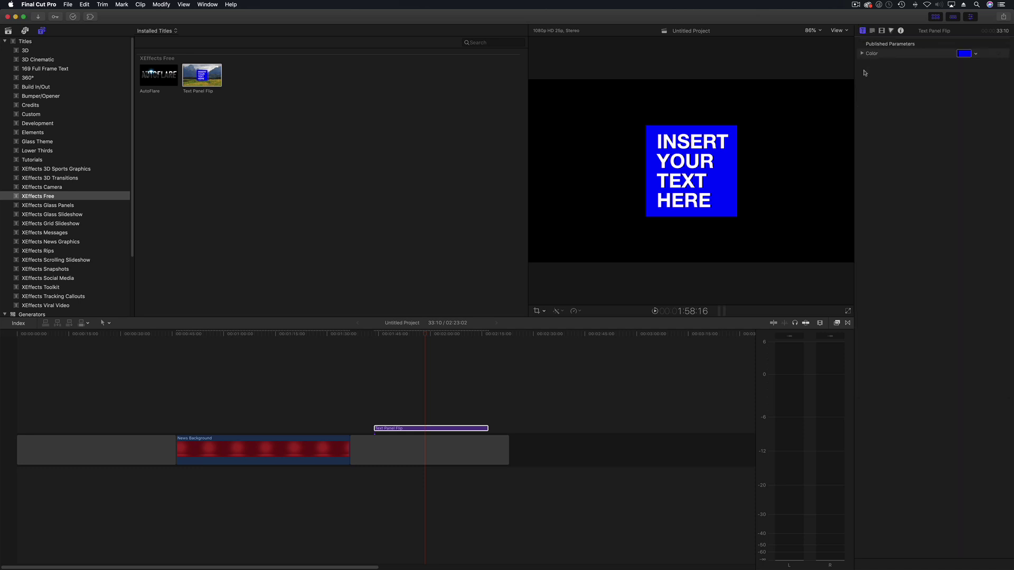
- Try a pink panel color on the title, undo the color change, and return to Motion
click(964, 54)
drag(761, 481, 772, 479)
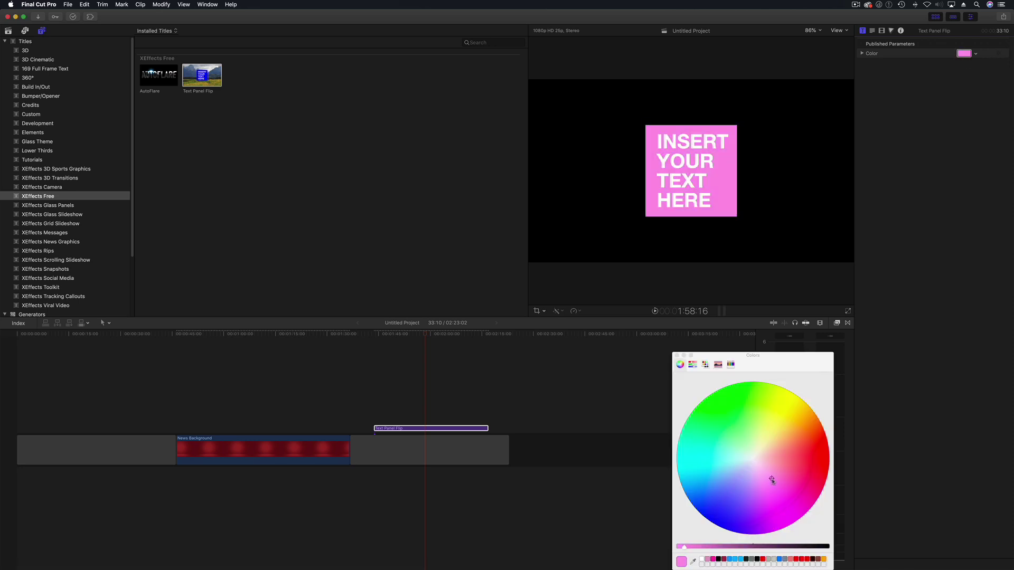
key(super+z)
click(677, 356)
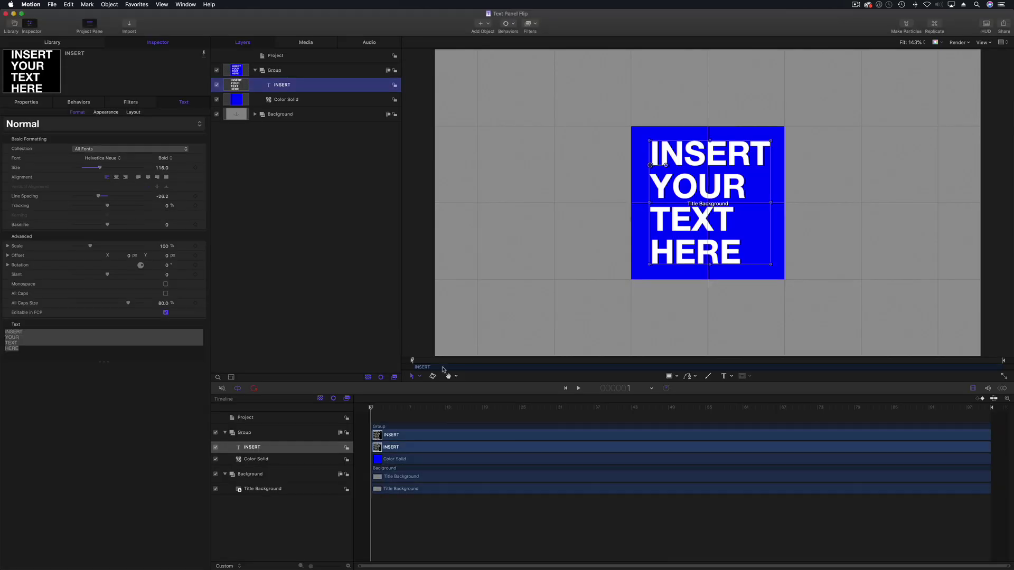
- Test the group's flip around its bottom edge by tilting its X rotation to about -87° and back to about 2°
mouse_move(399, 404)
mouse_down()
mouse_move(496, 408)
mouse_move(371, 407)
mouse_move(403, 406)
mouse_up()
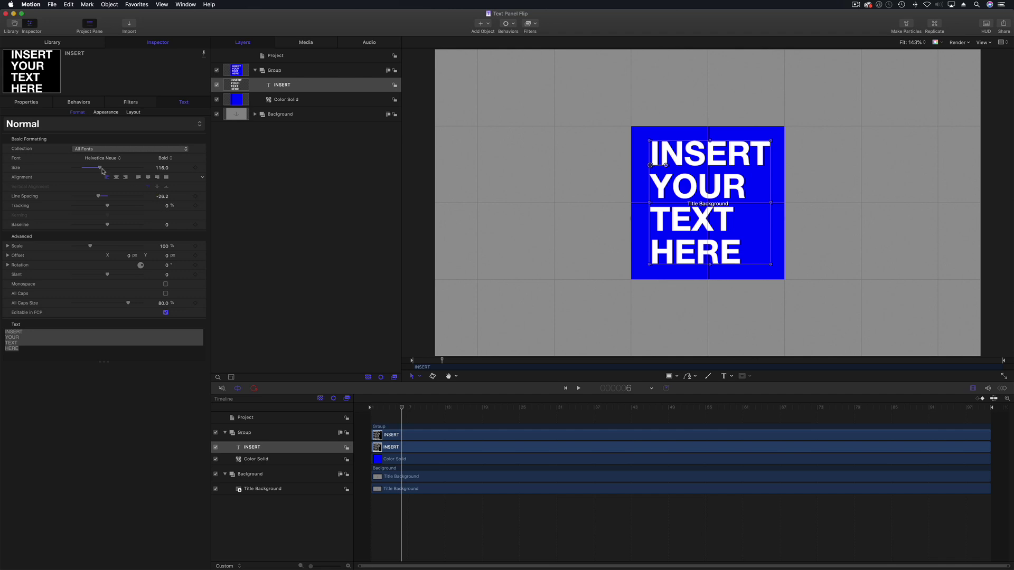
click(29, 103)
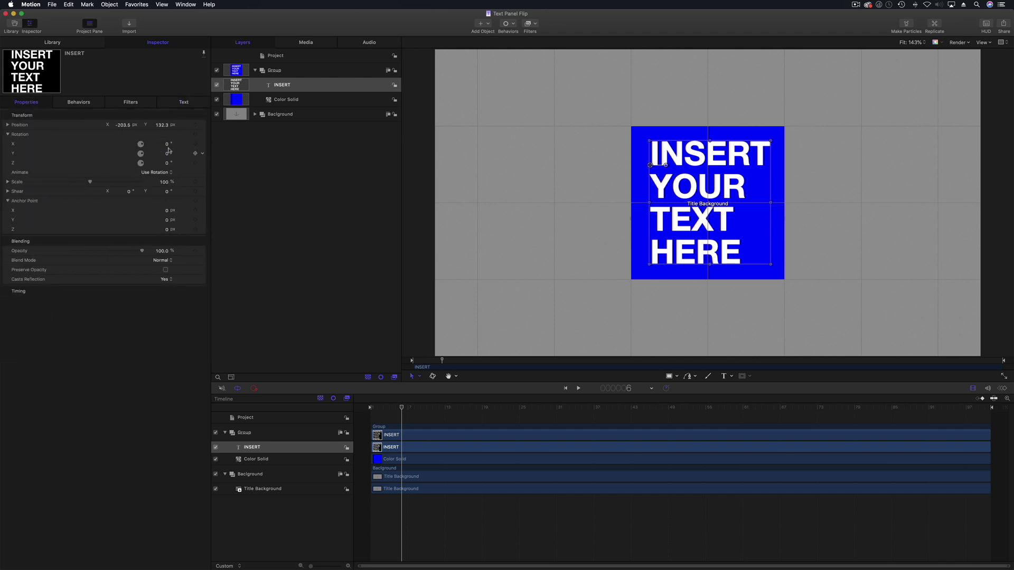
click(293, 73)
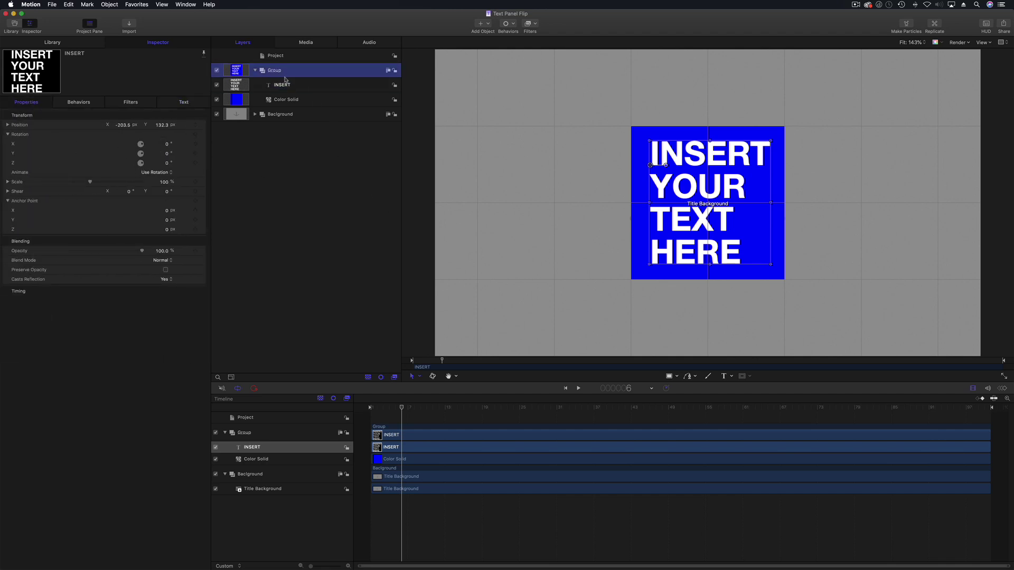
drag(168, 147, 135, 147)
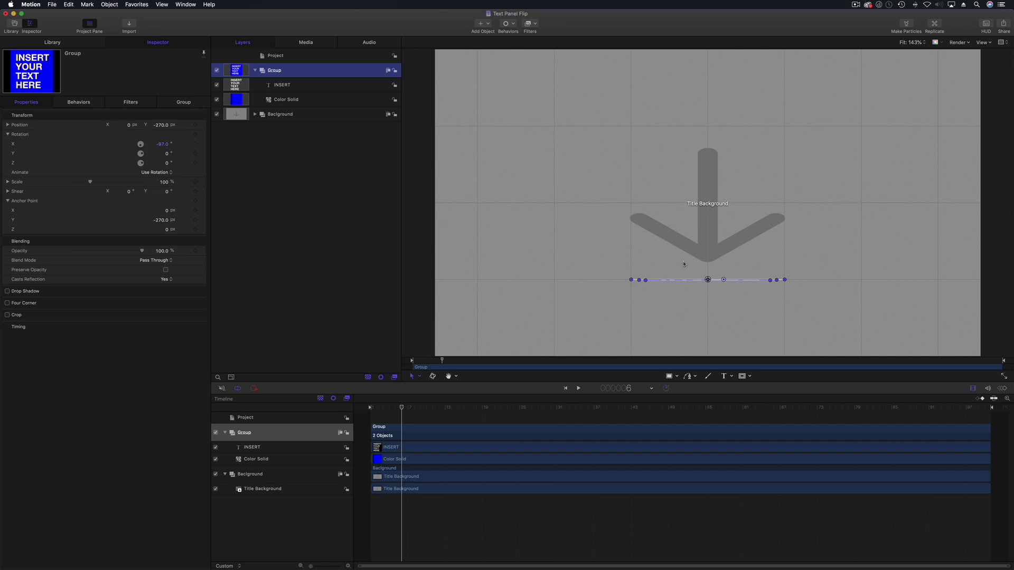
drag(163, 151, 161, 144)
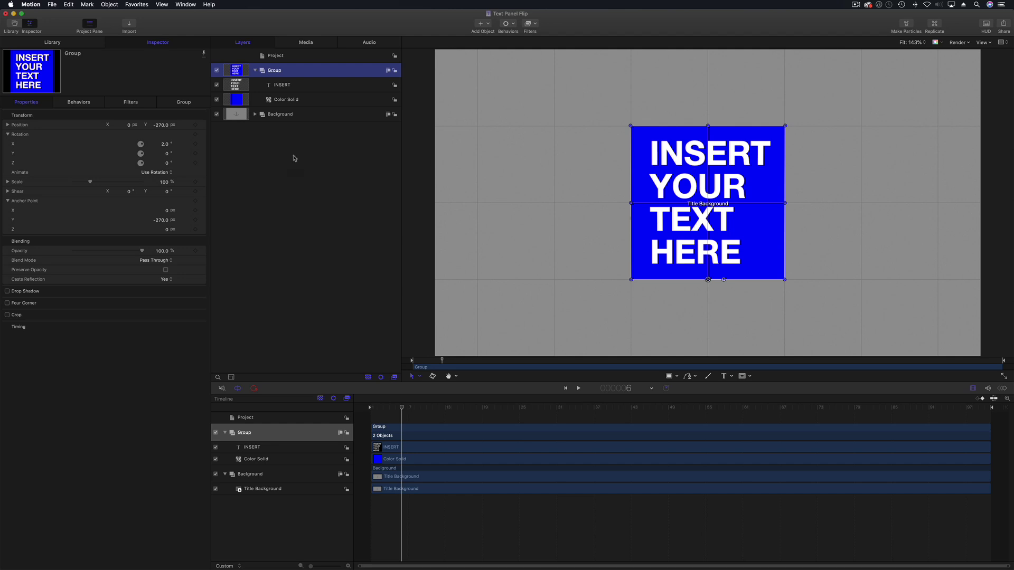
- Add a directional light to the project, switching the existing 2D groups to 3D
click(114, 4)
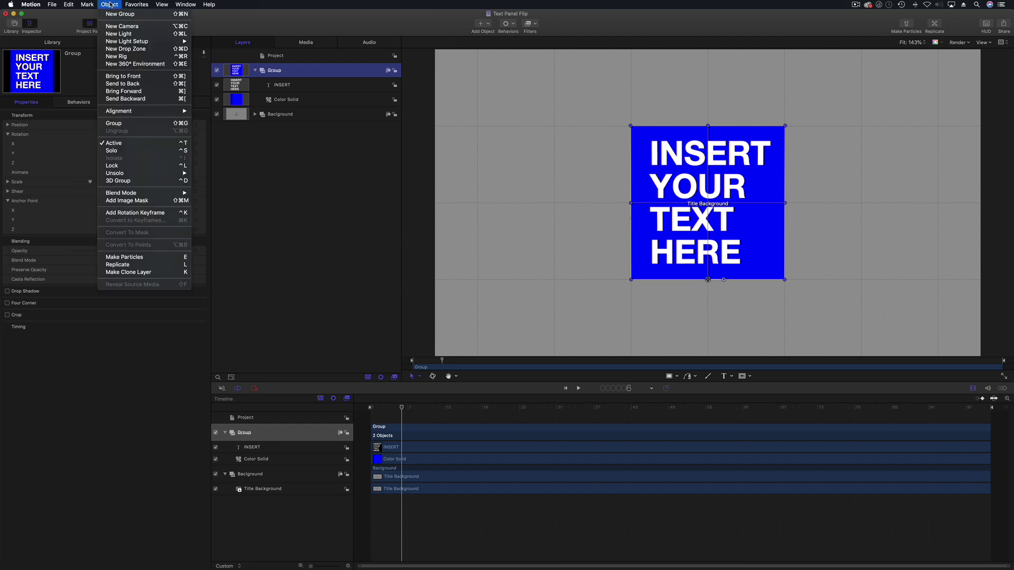
click(127, 35)
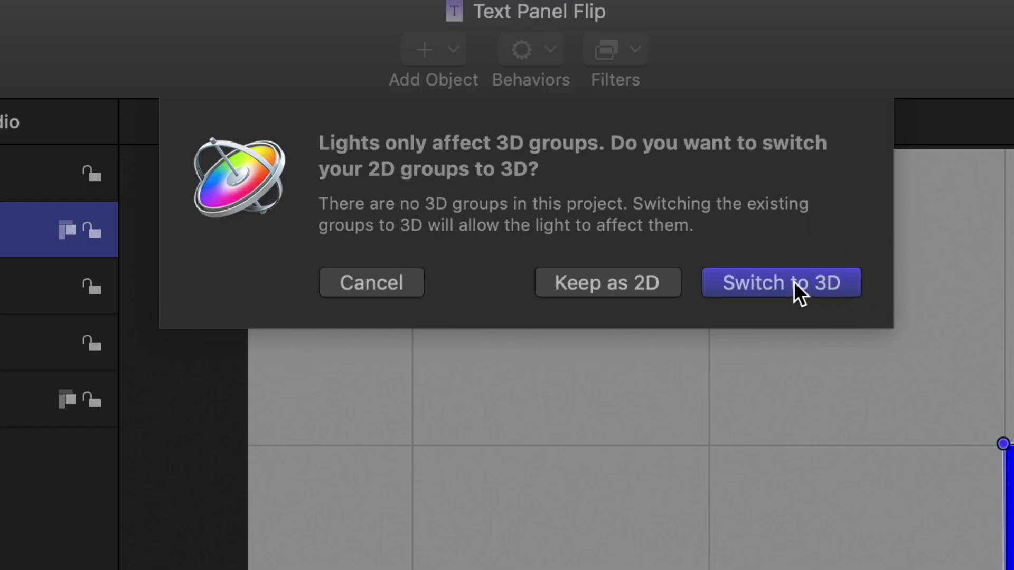
click(794, 281)
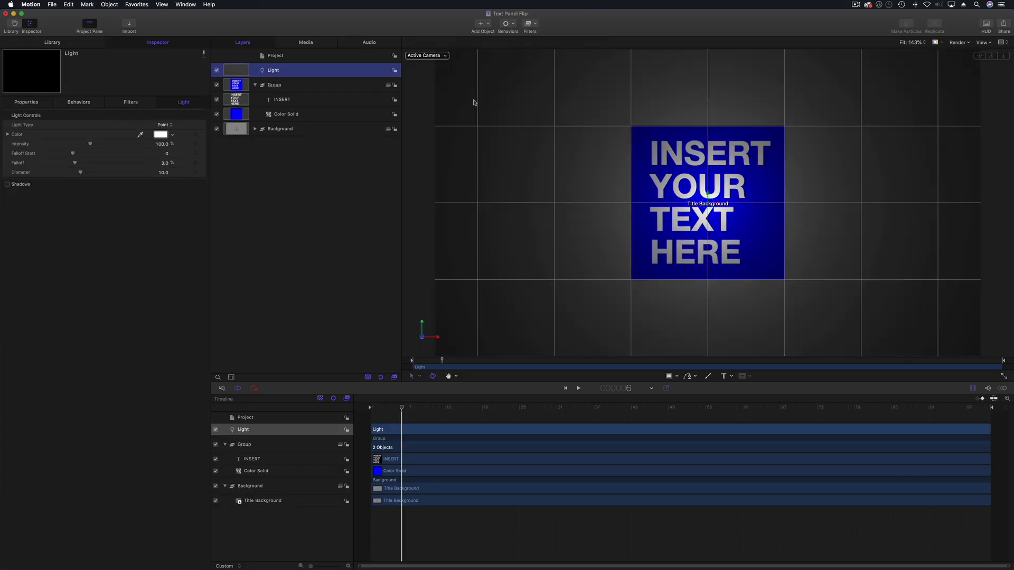
click(165, 125)
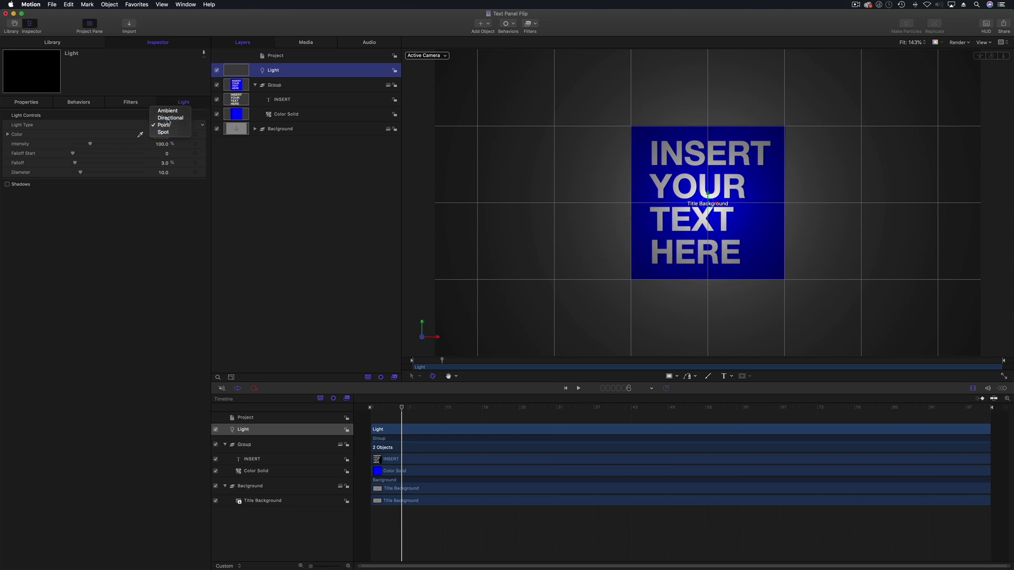
click(168, 119)
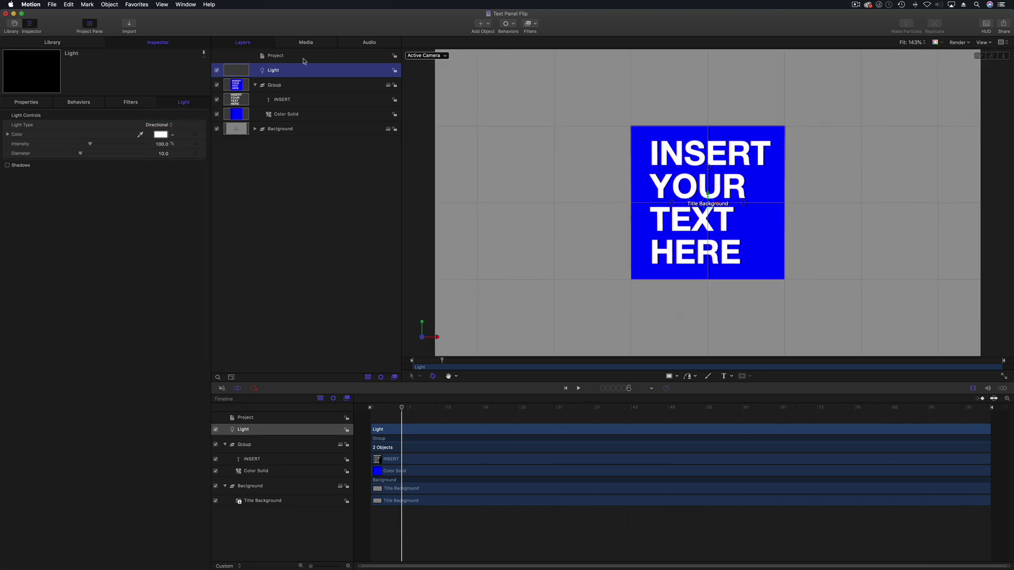
- Hide the Background group and test the light's shading on the panel by tilting the panel group around its X axis
click(297, 89)
click(32, 102)
drag(166, 146, 164, 144)
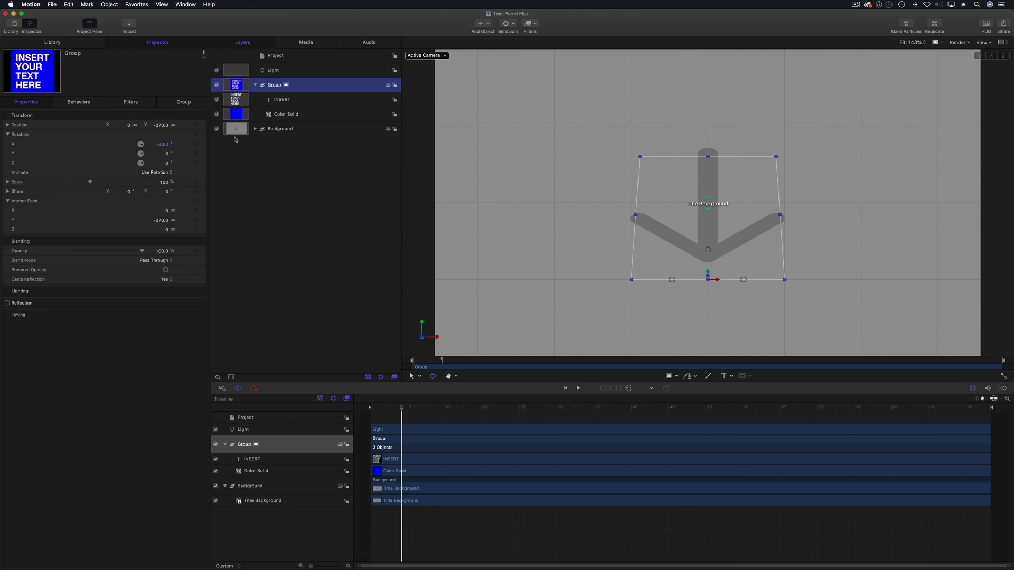
click(255, 130)
click(216, 129)
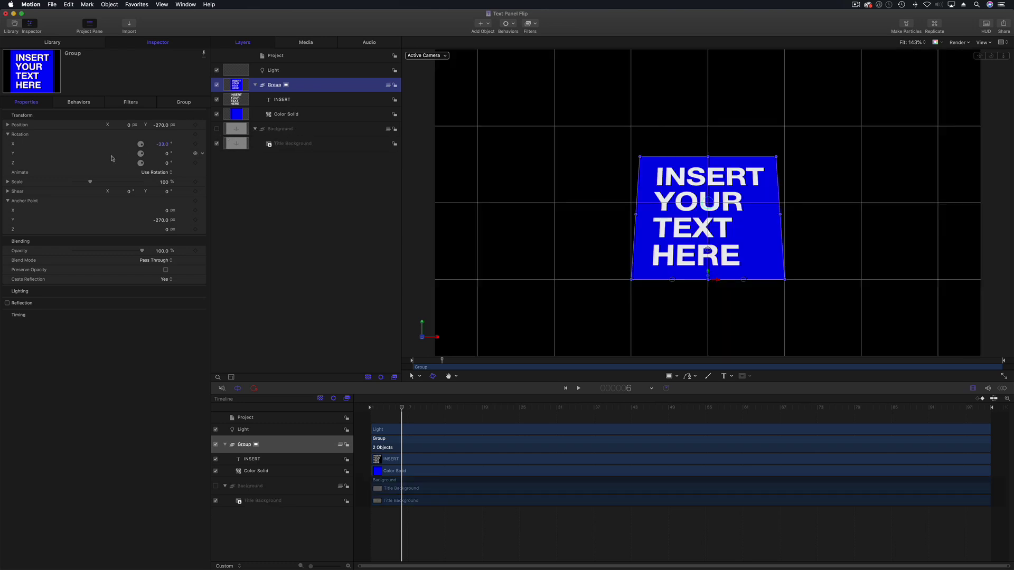
drag(164, 144, 167, 144)
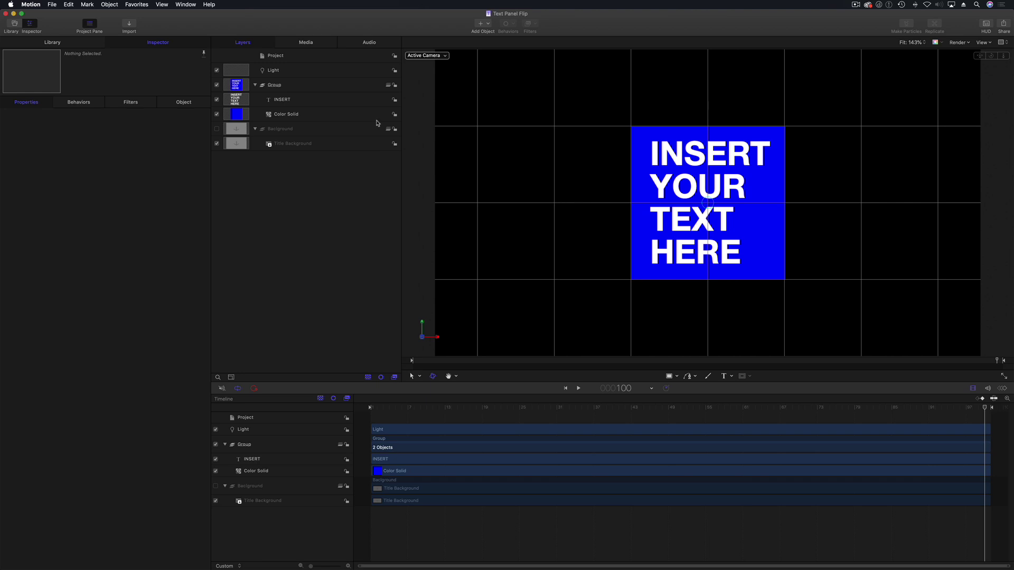
- Set both the panel group's Y position and its anchor point Y to 0
click(317, 91)
click(161, 144)
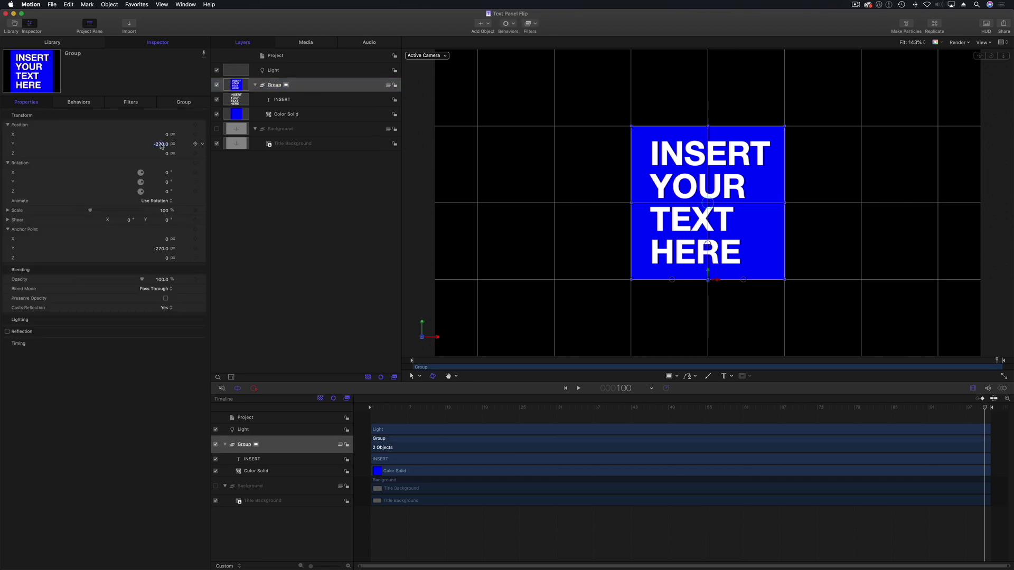
text(0)
key(Return)
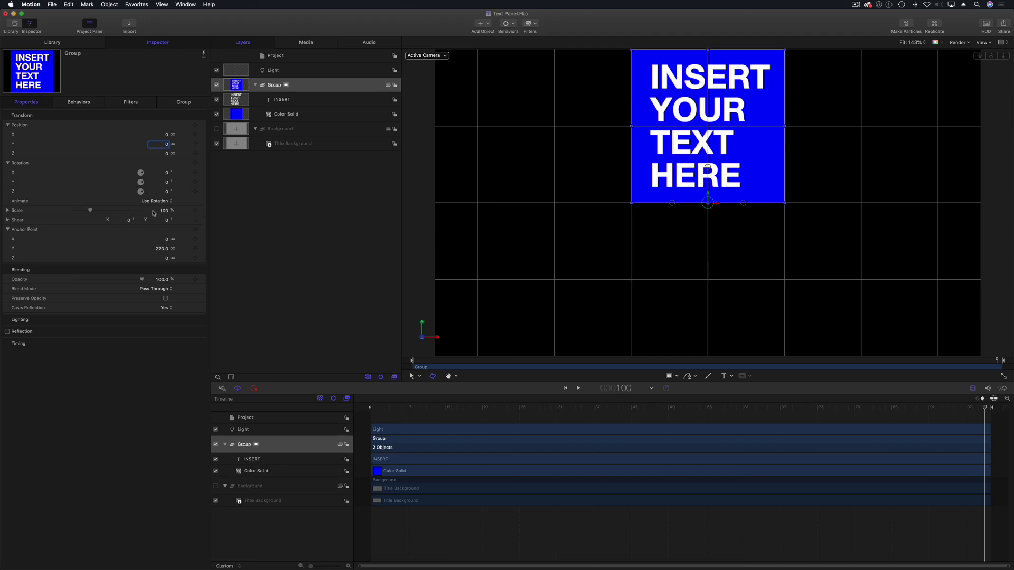
click(162, 249)
text(0)
key(Return)
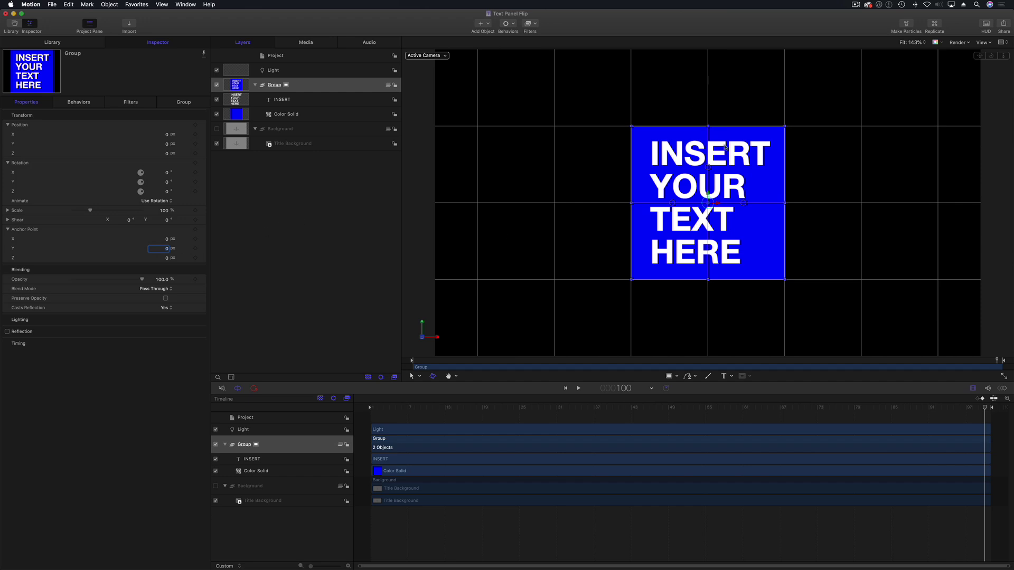
- Publish the Width parameter of the Color Solid generator
click(290, 115)
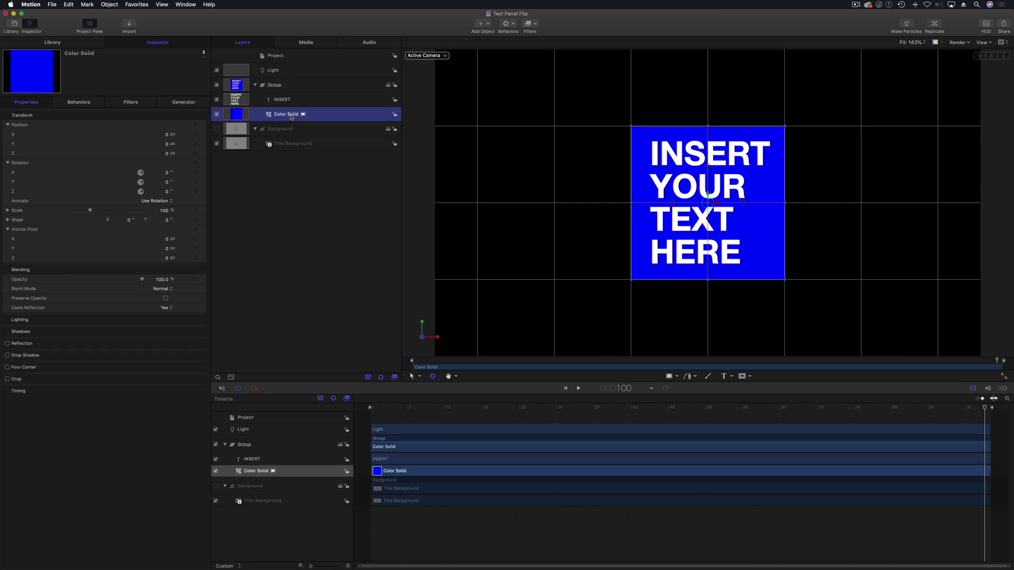
click(192, 103)
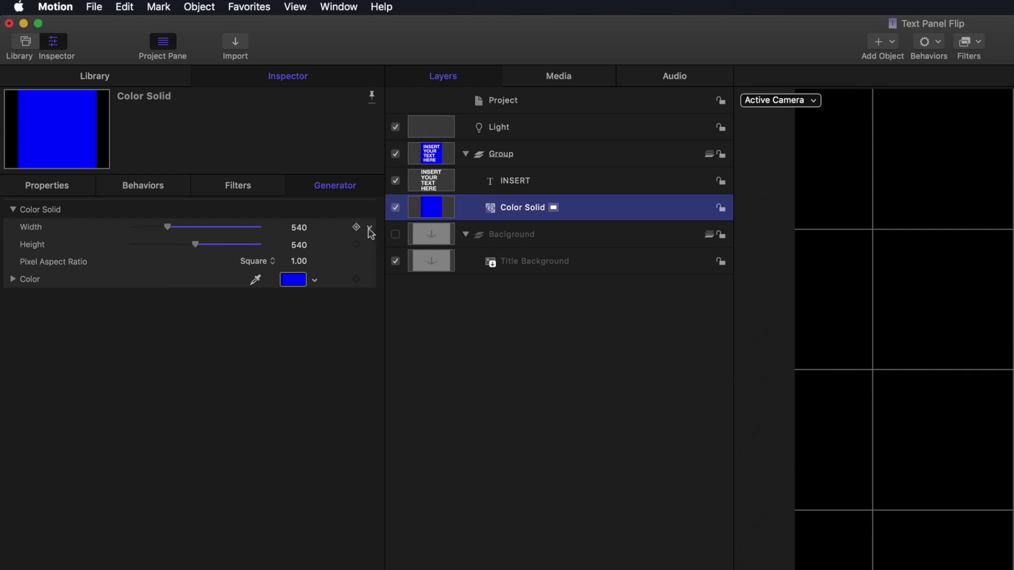
click(370, 229)
click(432, 410)
- Add the Color Solid's Height to a new rig slider and rename the slider Box height
click(368, 245)
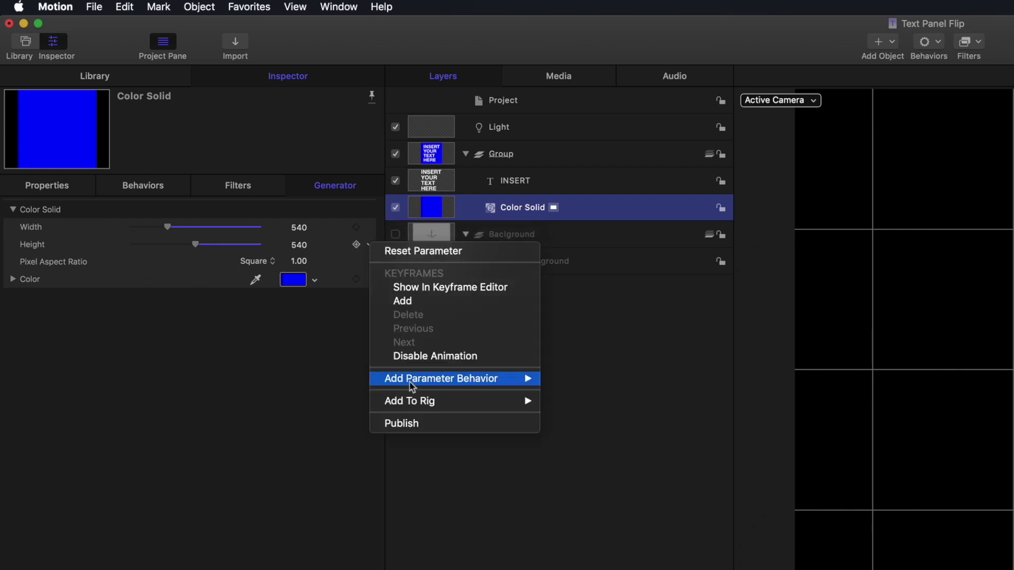
mouse_move(396, 400)
mouse_move(670, 403)
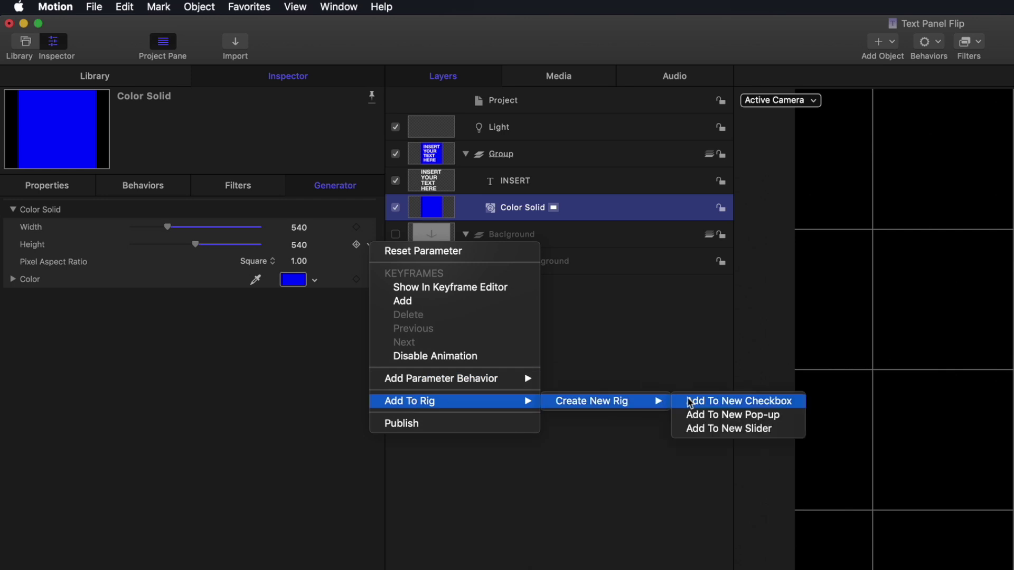
click(710, 430)
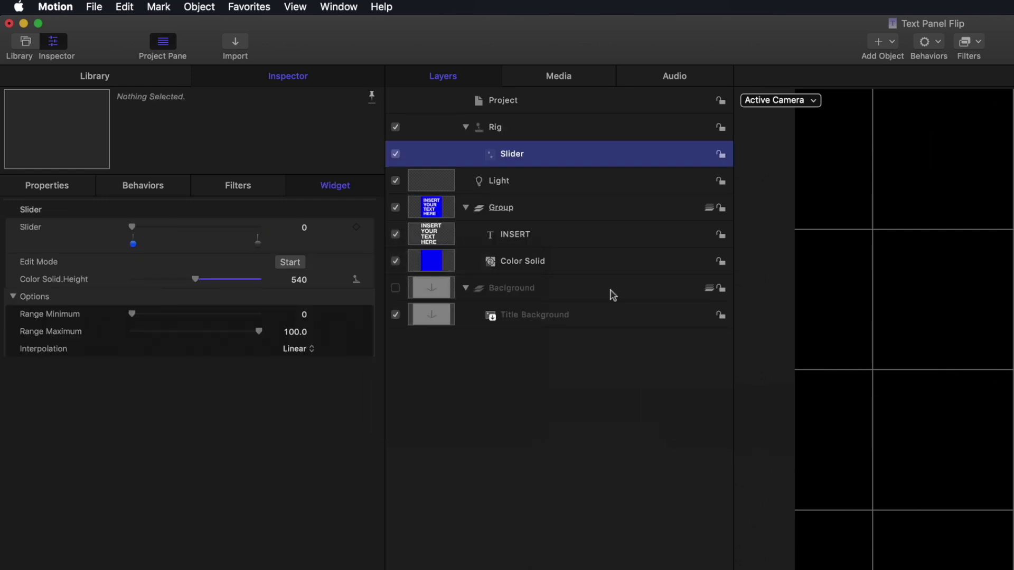
double_click(512, 153)
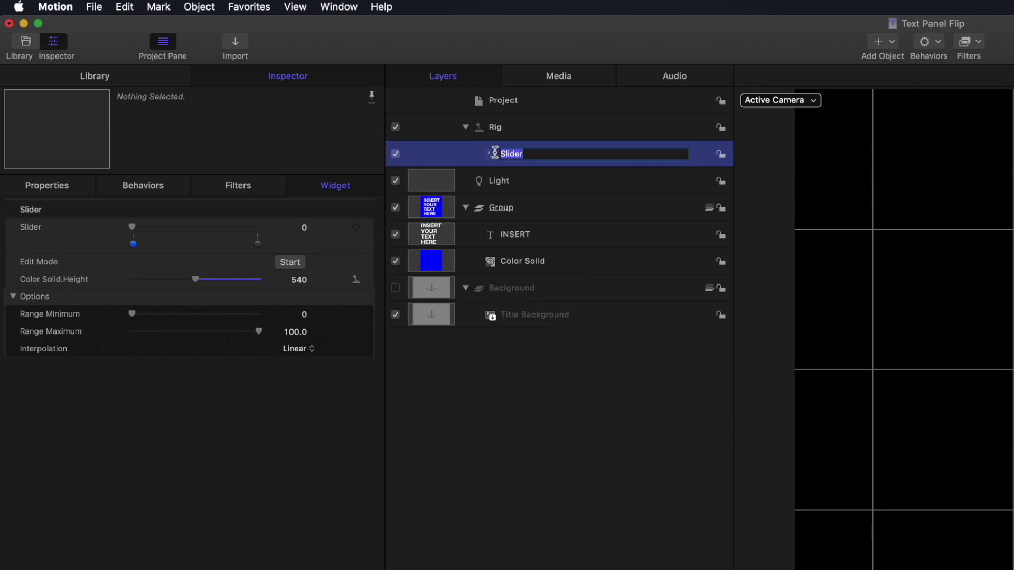
text(Box height)
key(Return)
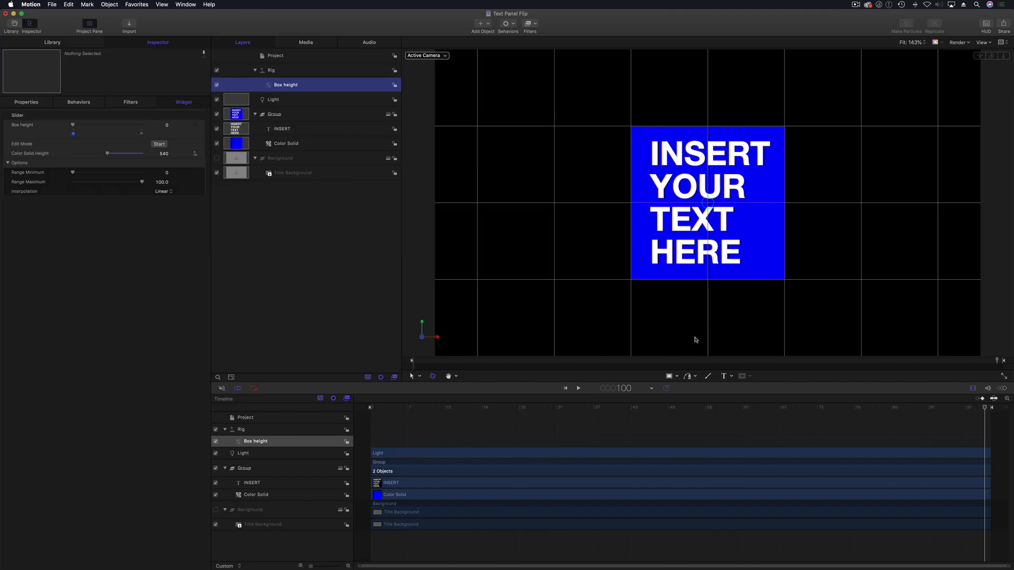
- Set the Box height slider's range maximum to 1080 and its value to 540
click(161, 181)
text(1080)
key(Return)
drag(76, 126, 38, 130)
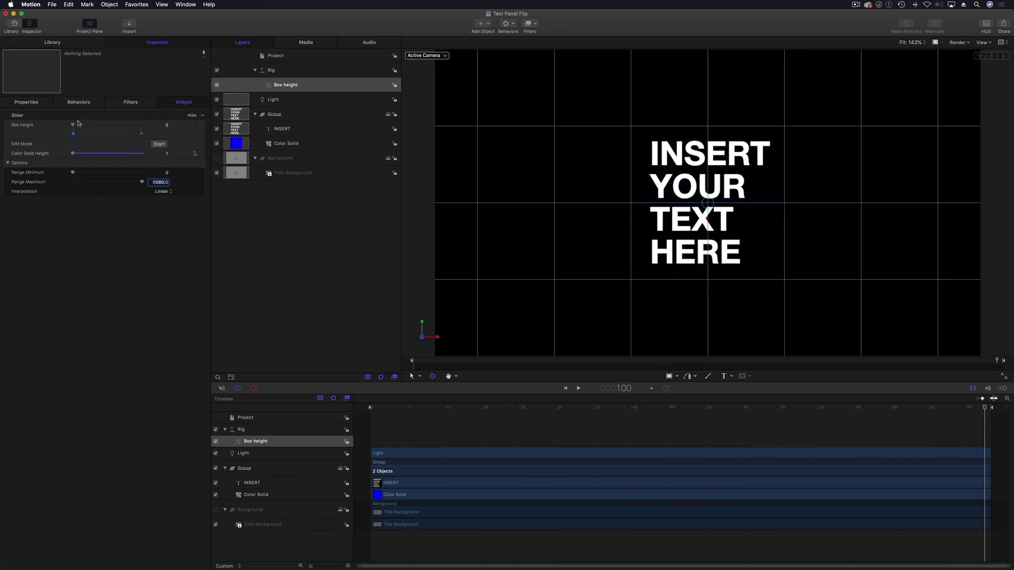
drag(73, 125, 162, 126)
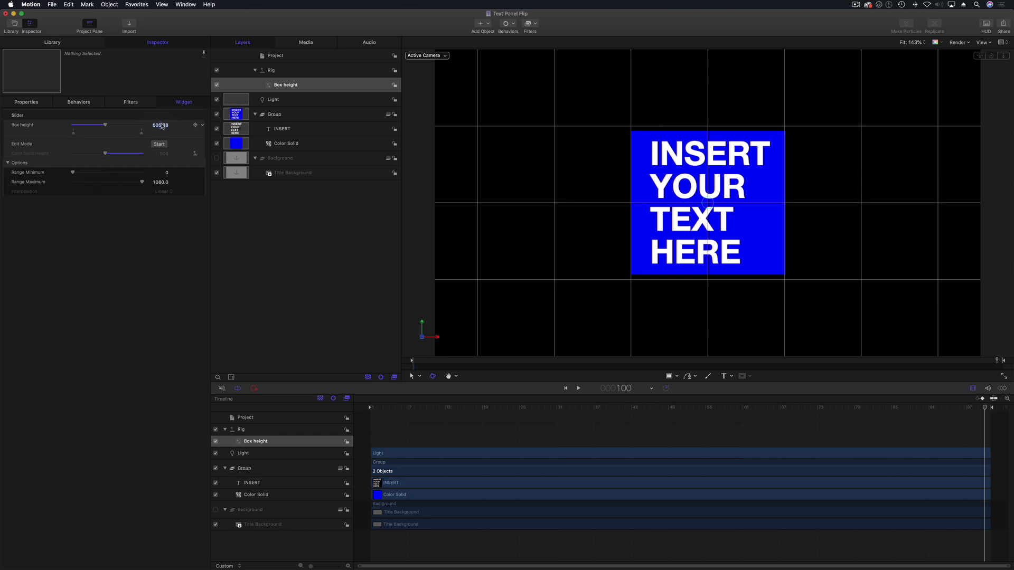
text(540)
key(Return)
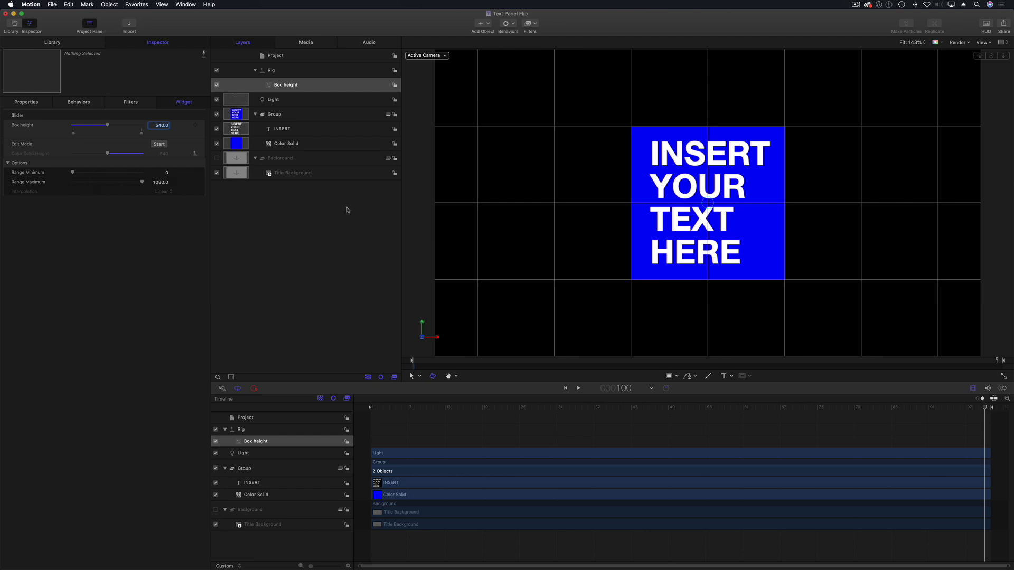
- Add the Color Solid's anchor point Y parameter to the existing Box height rig slider
click(299, 143)
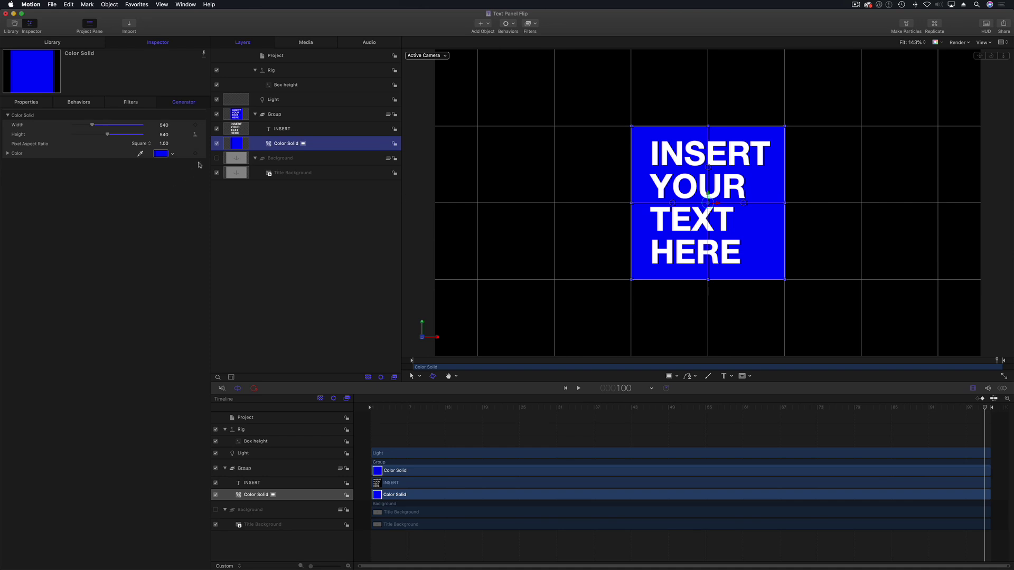
click(26, 103)
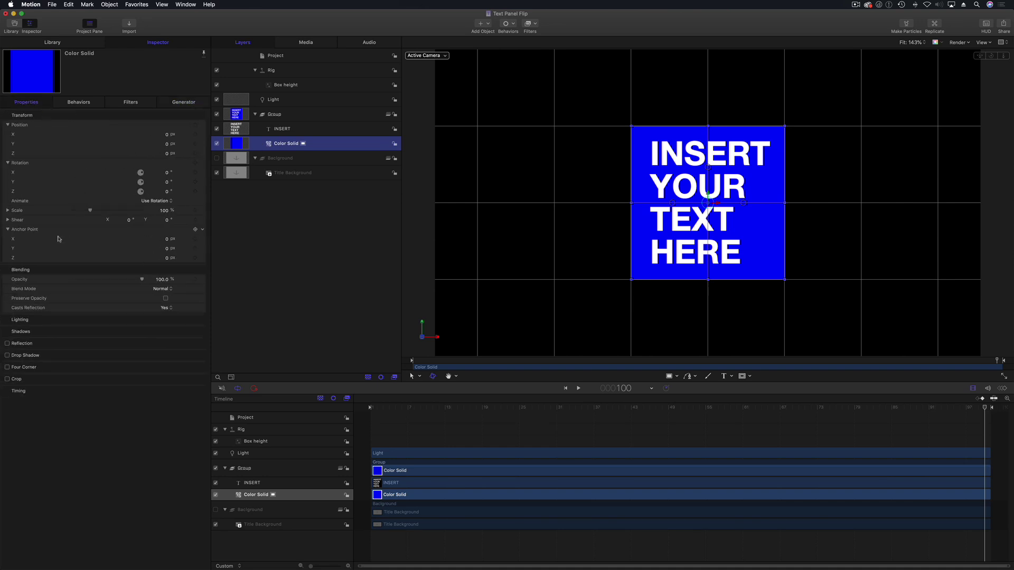
click(203, 249)
mouse_move(239, 337)
mouse_move(341, 343)
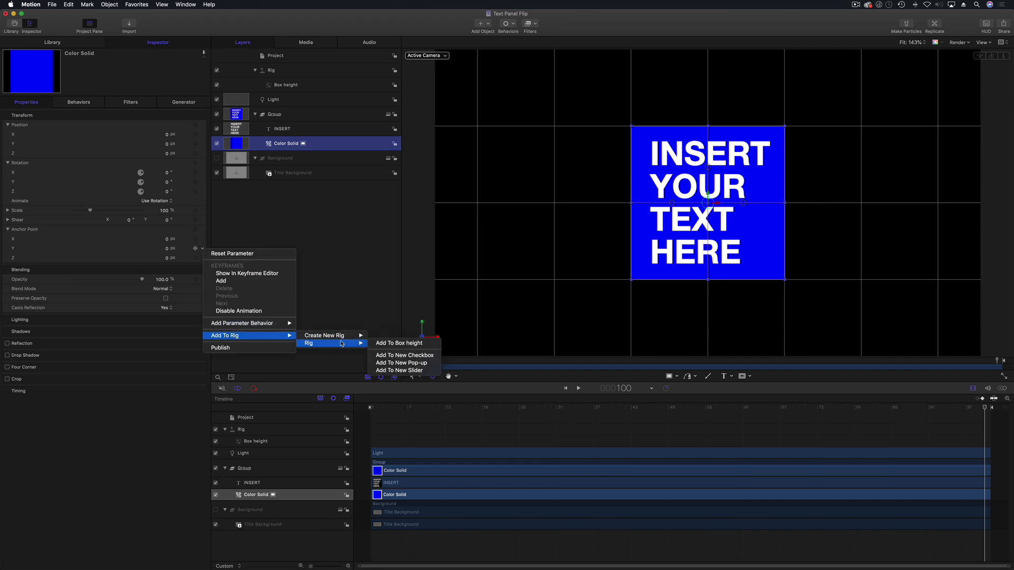
click(396, 343)
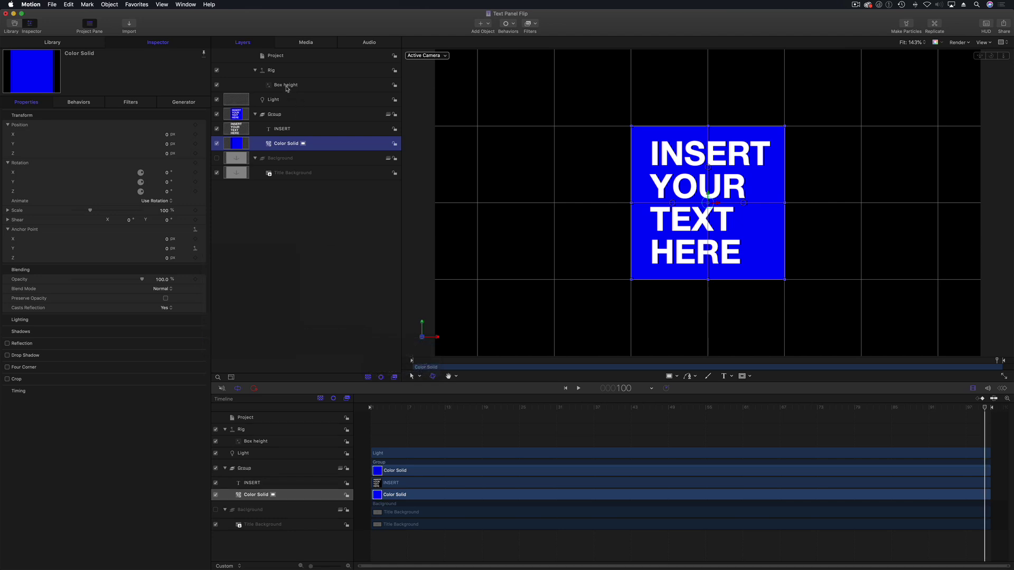
- Rename the rig's slider widget as Box Height with a capital H
click(286, 86)
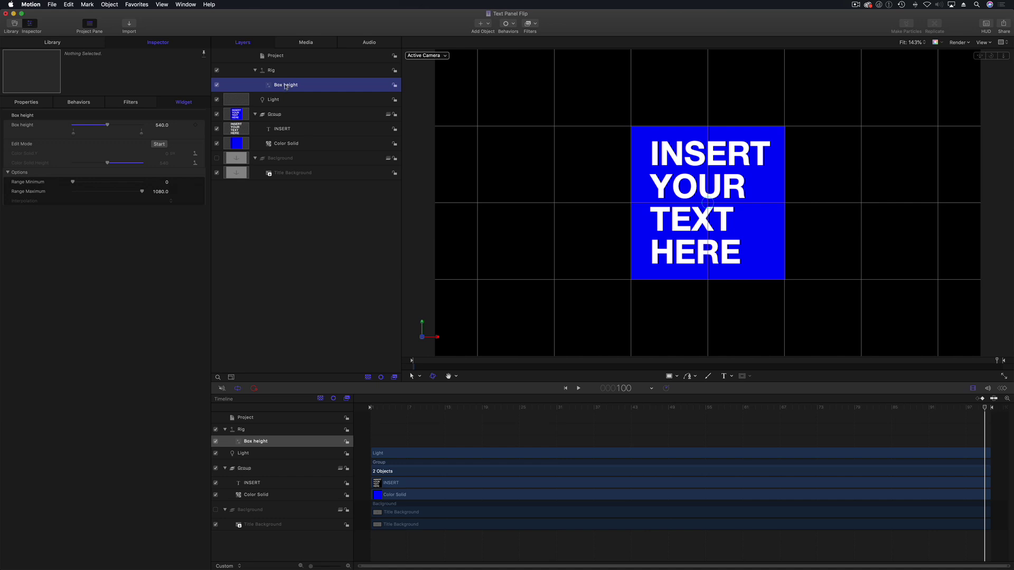
double_click(288, 88)
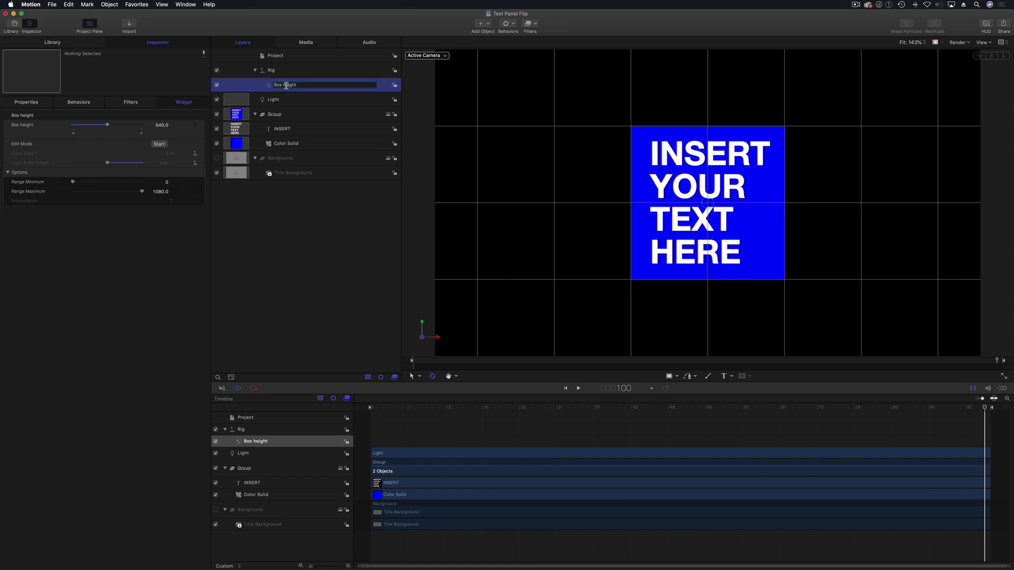
key(BackSpace)
key(BackSpace)
key(BackSpace)
key(BackSpace)
key(BackSpace)
key(BackSpace)
text(Height)
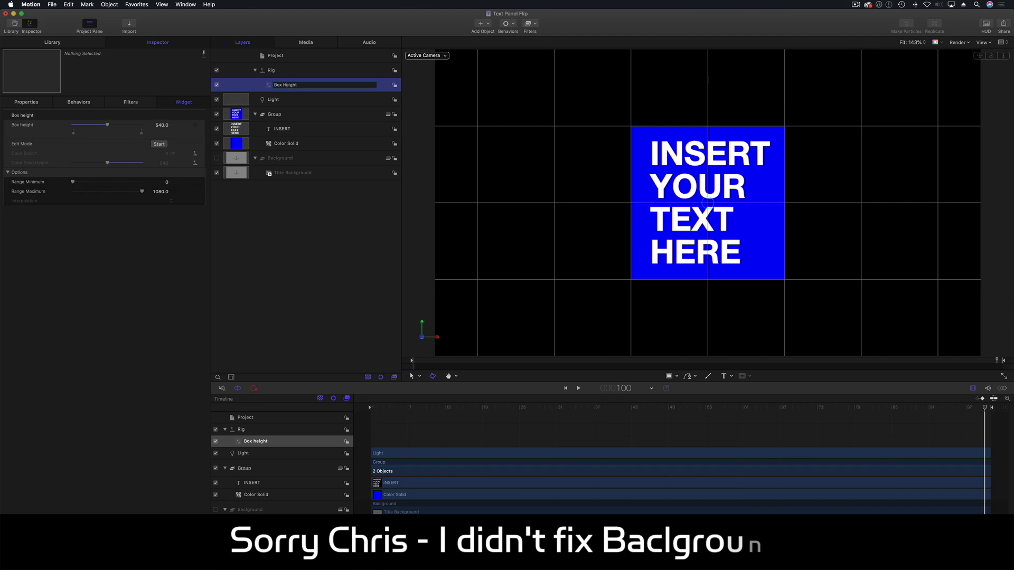
click(259, 263)
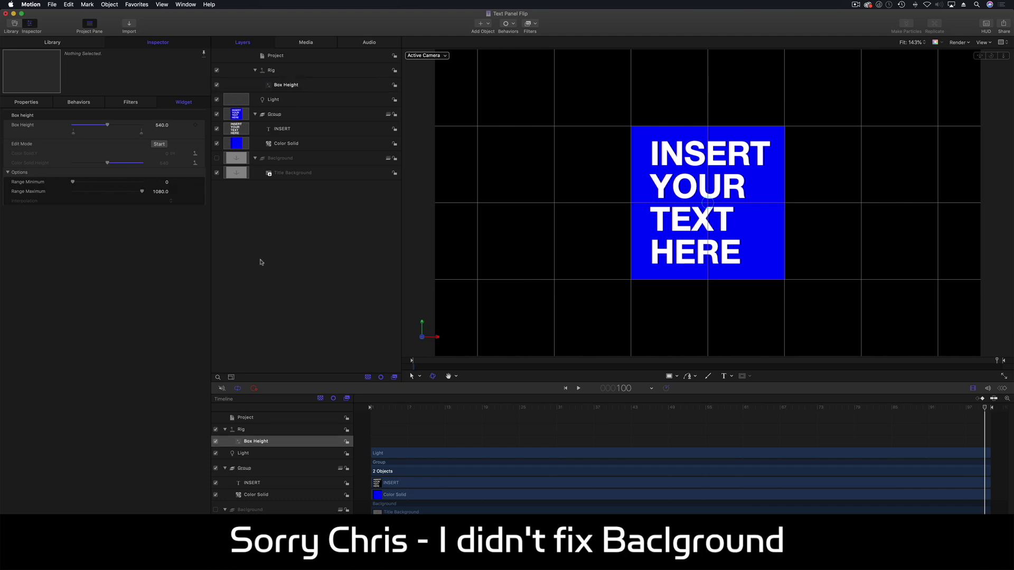
- Raise the Box Height slider to 1080 and set the Color Solid's rigged anchor point Y to -540 there
click(302, 90)
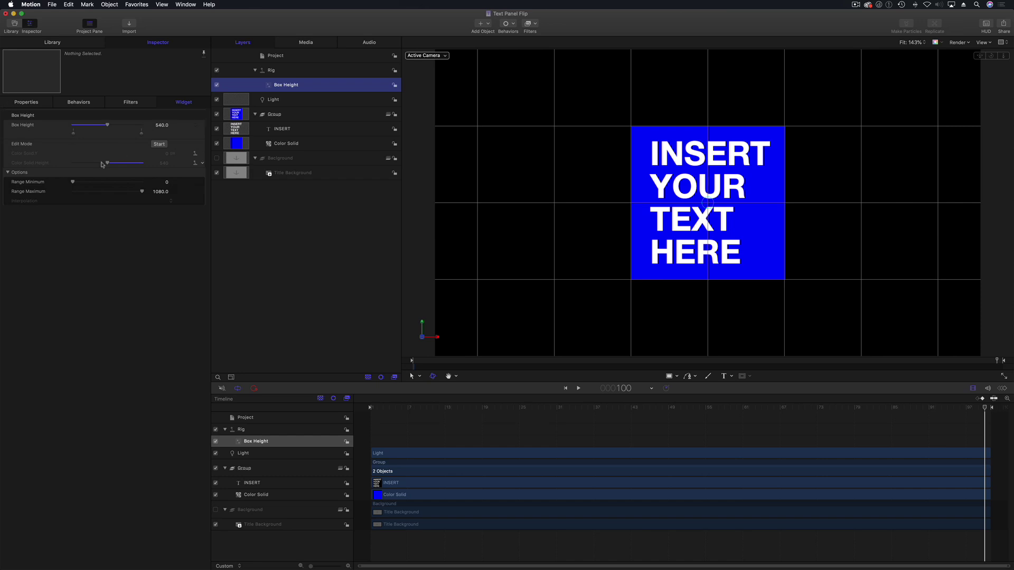
drag(107, 125, 167, 129)
click(166, 154)
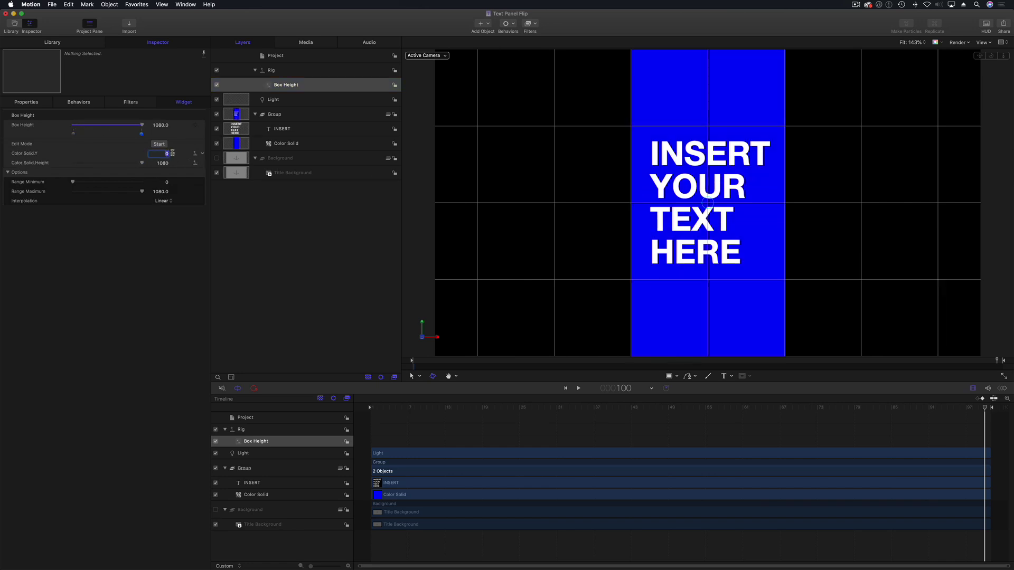
text(-)
key(Return)
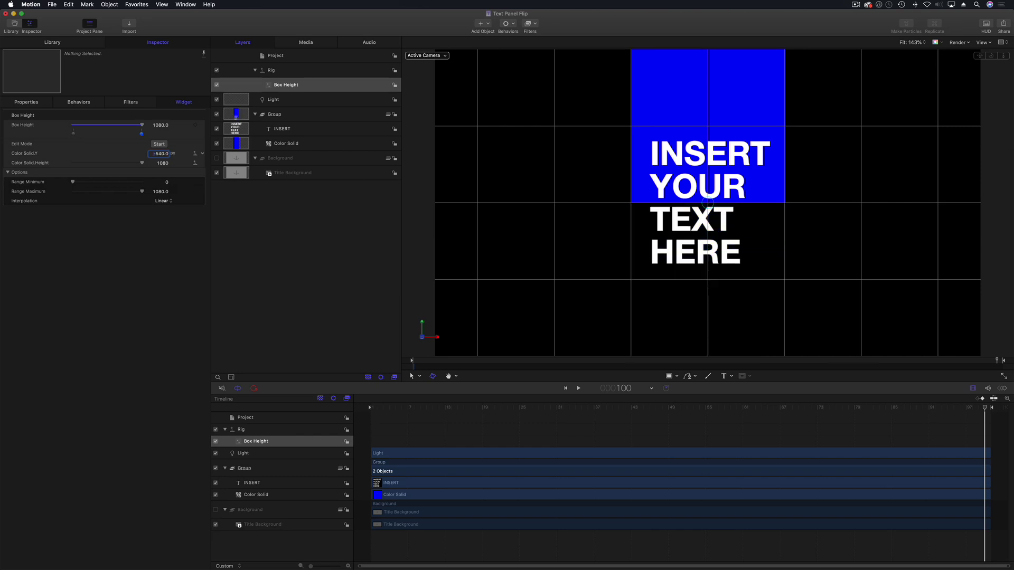
- Lower the Box Height slider to test how the panel shrinks, and set it to 540
click(421, 179)
key(super+minus)
key(super+minus)
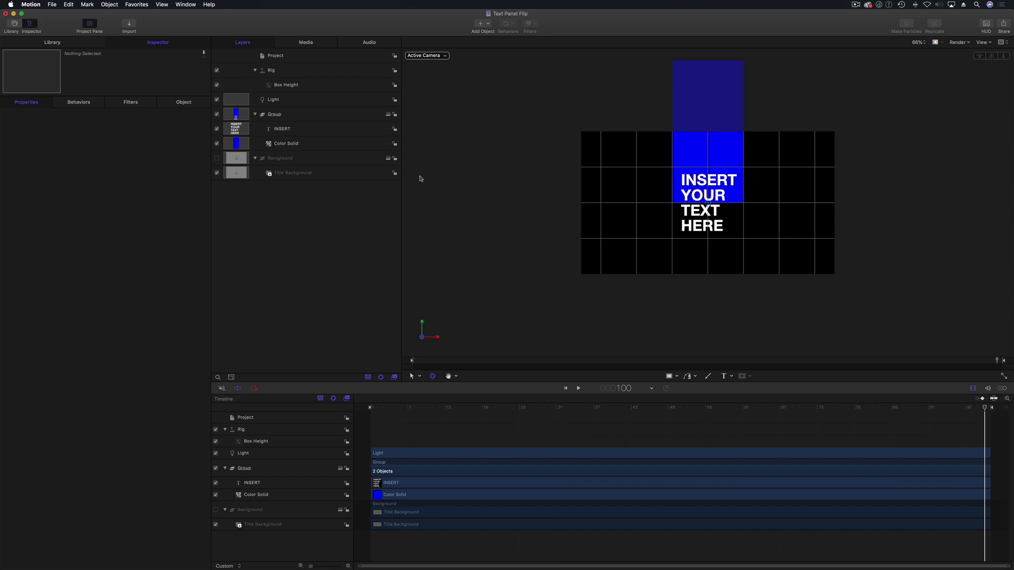
key(super+equal)
key(super+equal)
key(super+minus)
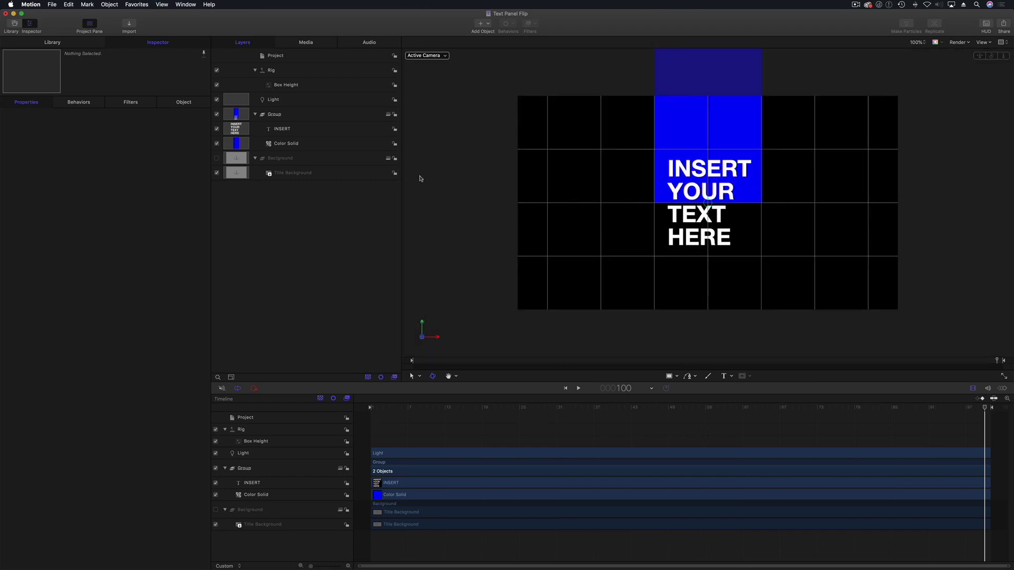
click(297, 87)
drag(141, 125, 117, 130)
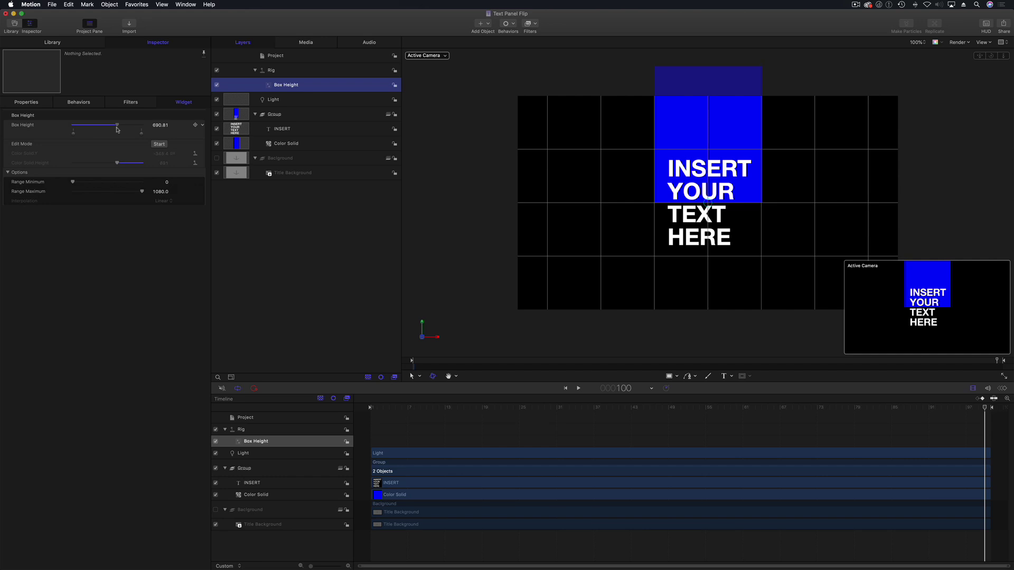
click(162, 127)
text(540)
key(Return)
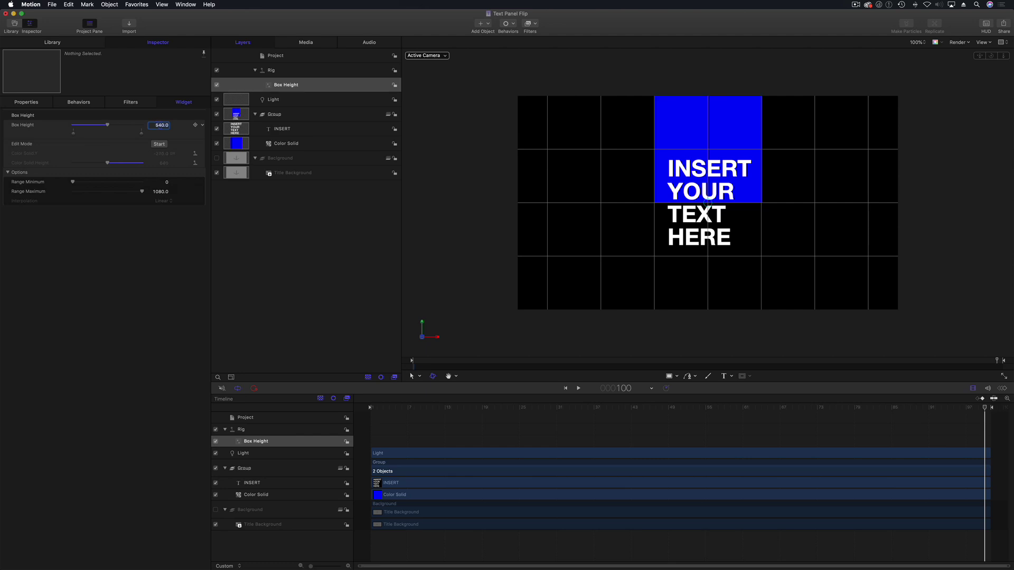
- Check the panel's placement at a Box Height of 1080 and return the slider to 540
text(1080)
key(Return)
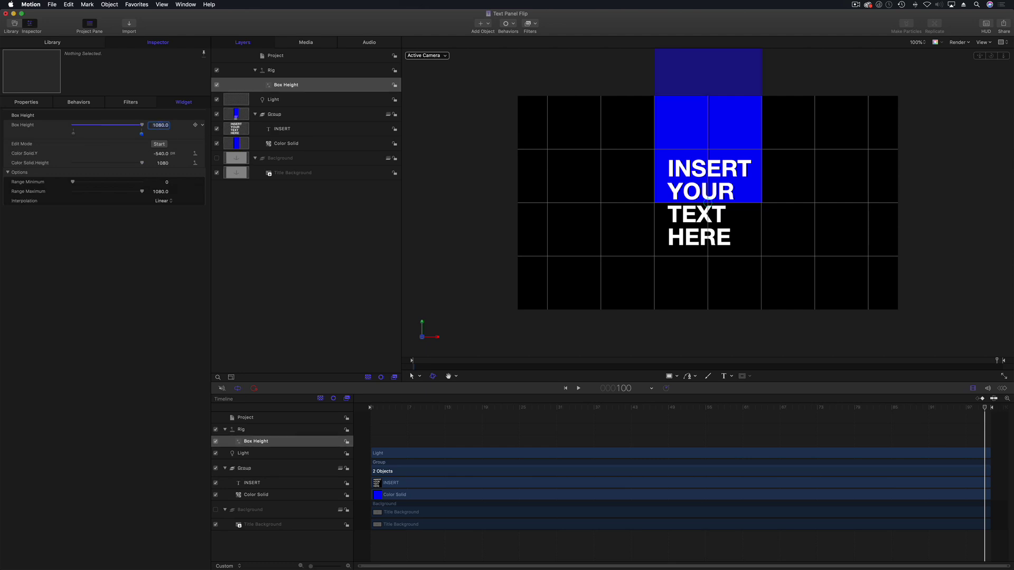
click(155, 125)
text(540)
key(Return)
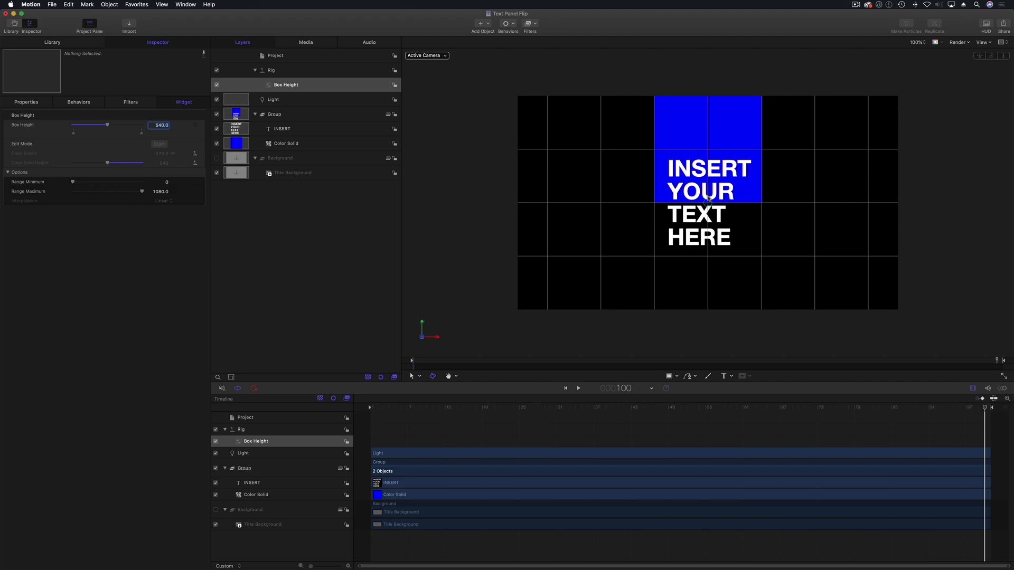
- Try moving the panel group to Y position -270 and lowering its anchor point Y, and undo both changes
click(306, 115)
click(168, 145)
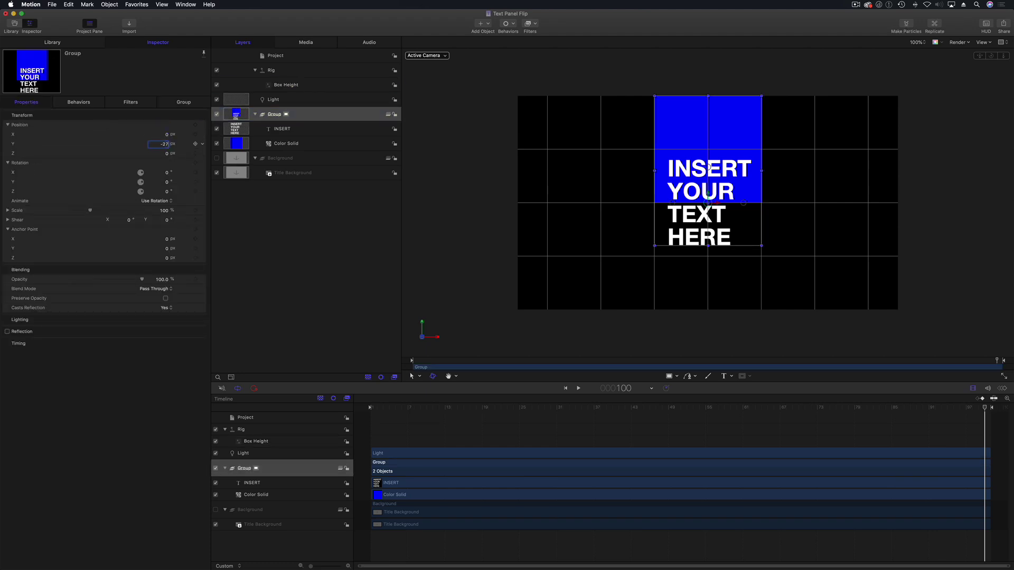
key(Return)
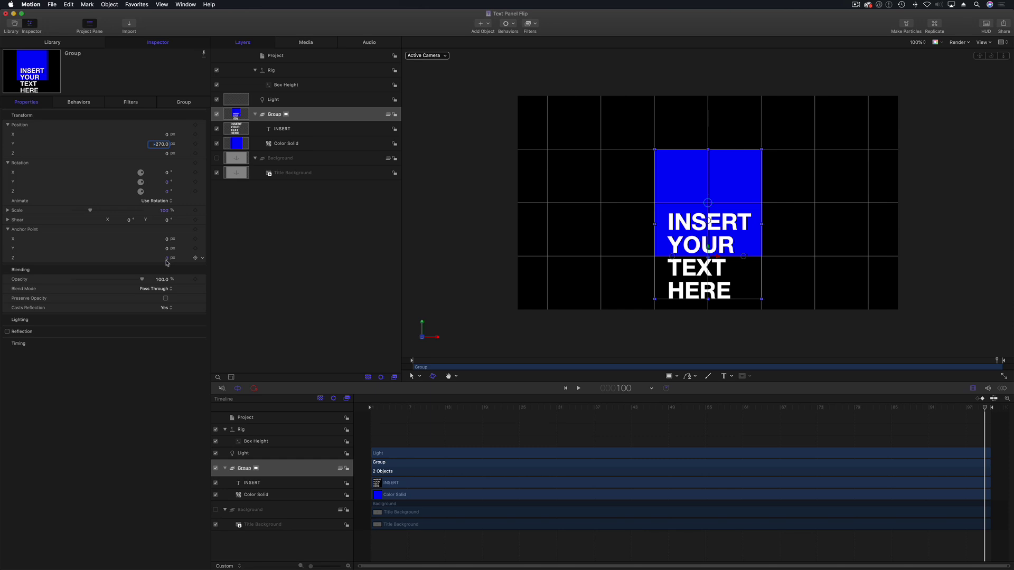
drag(165, 248, 114, 249)
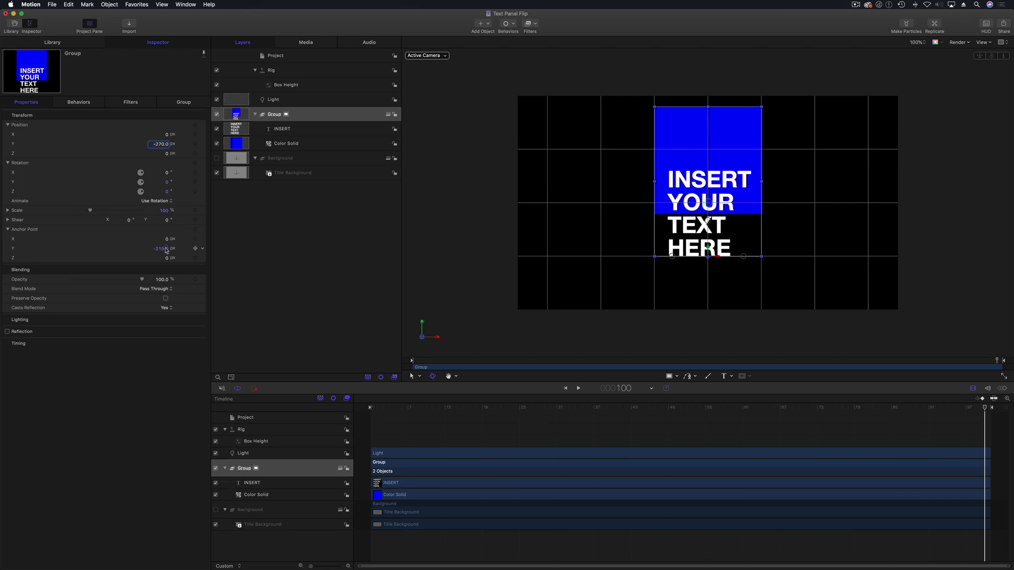
key(super+z)
key(super+z)
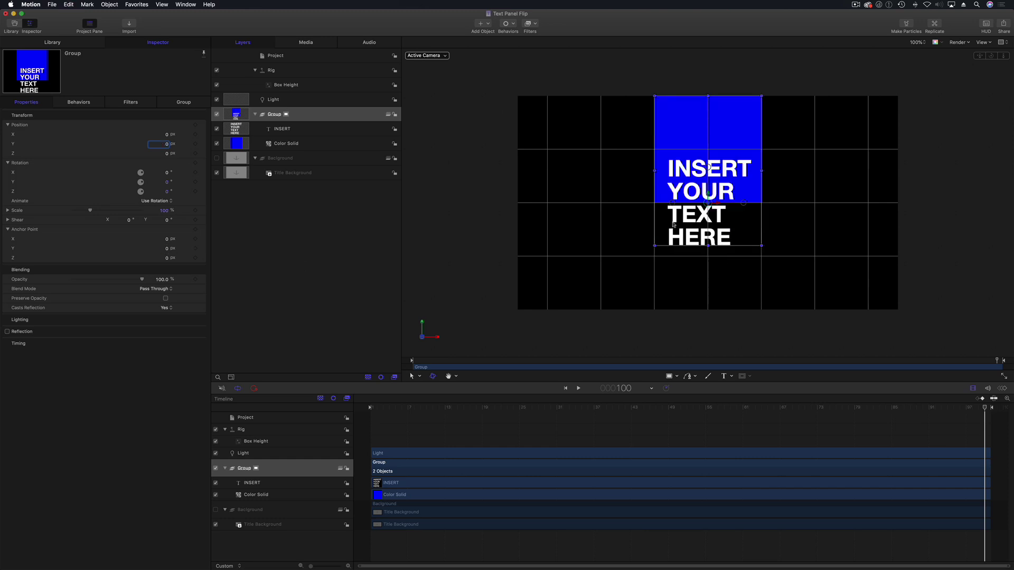
- Set the Color Solid's Y position to -270 and test the panel's upward growth with the Box Height slider
click(302, 145)
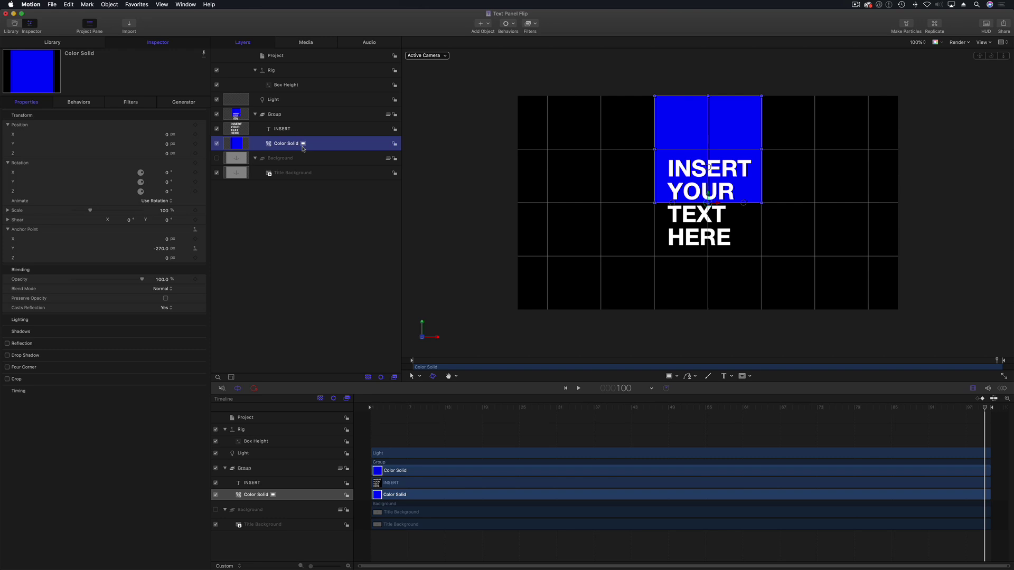
click(169, 146)
double_click(166, 145)
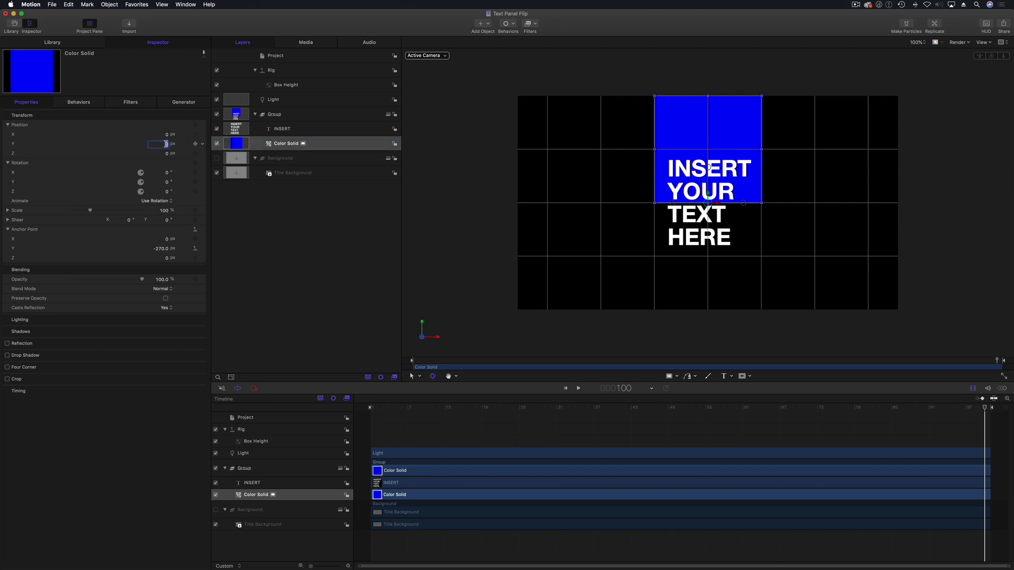
text(-270)
key(Return)
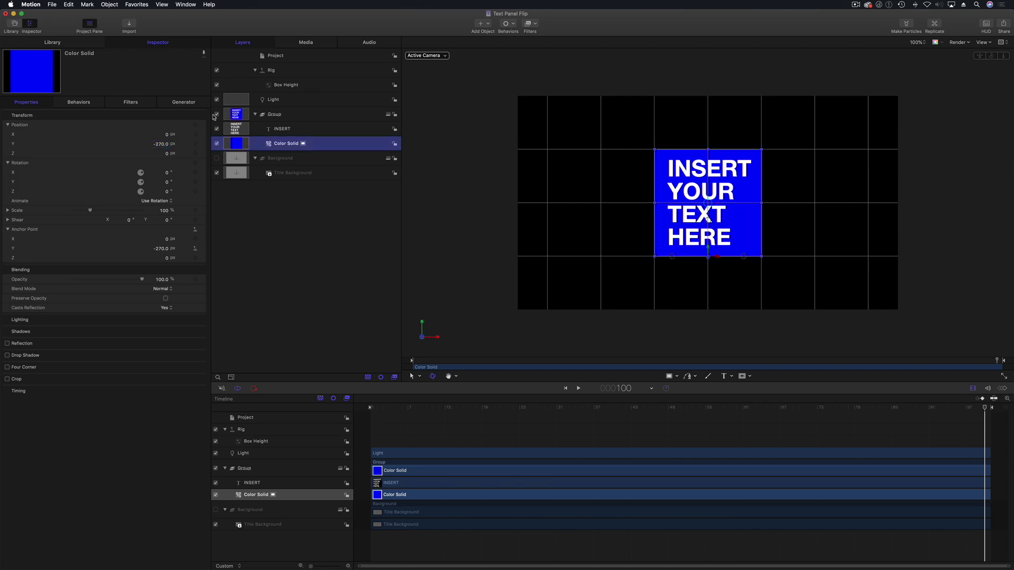
click(288, 85)
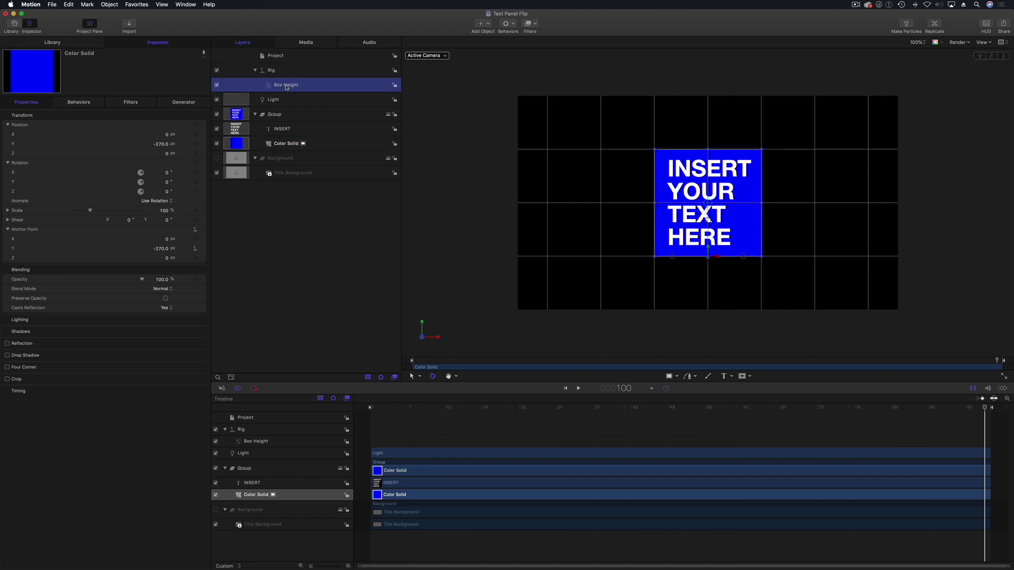
drag(162, 126, 209, 125)
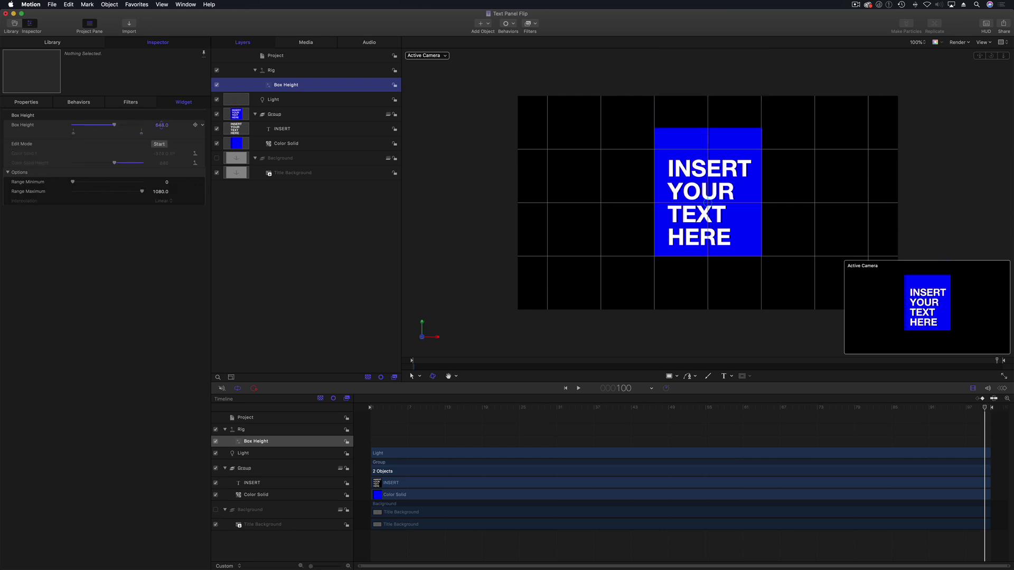
- Set the panel group's anchor point Y and position Y both to -270, and test the Box Height slider
click(294, 115)
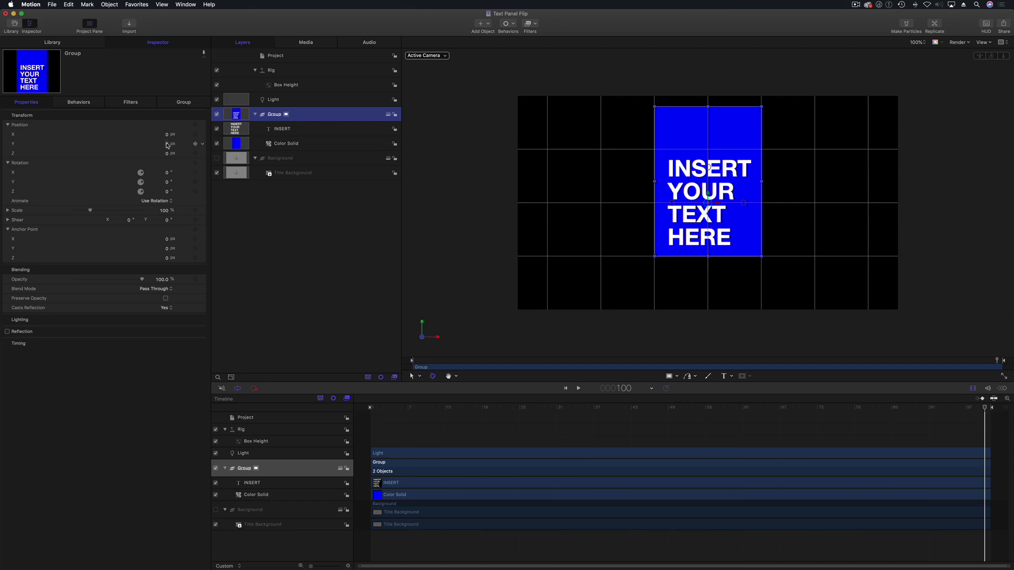
click(168, 250)
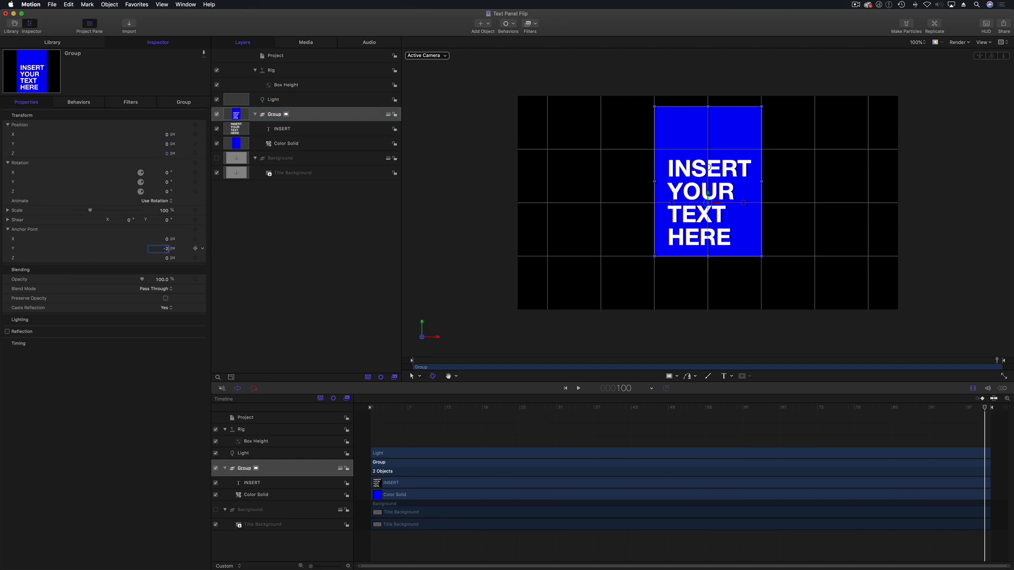
text(-270)
key(Return)
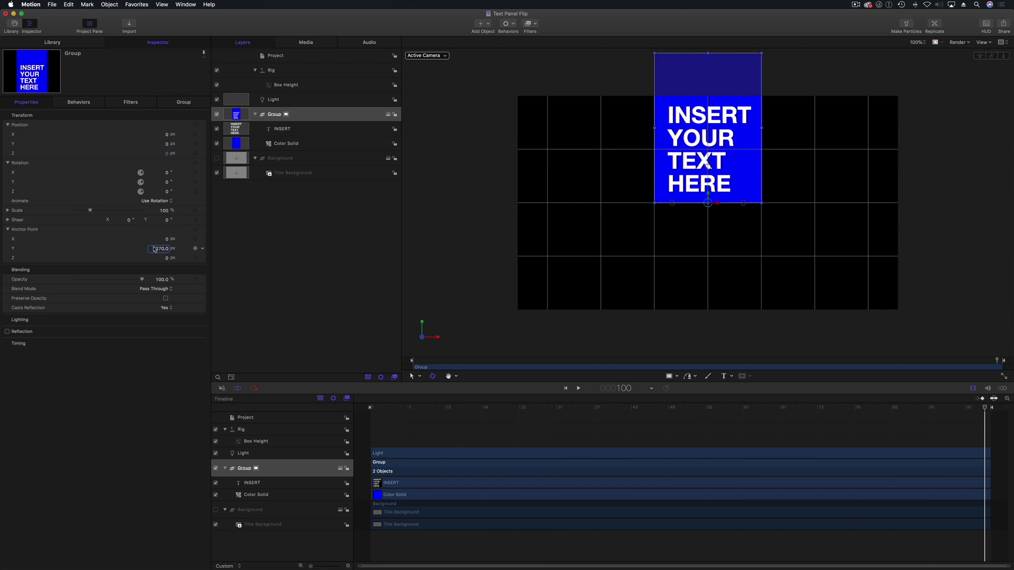
click(167, 144)
text(-270)
key(Return)
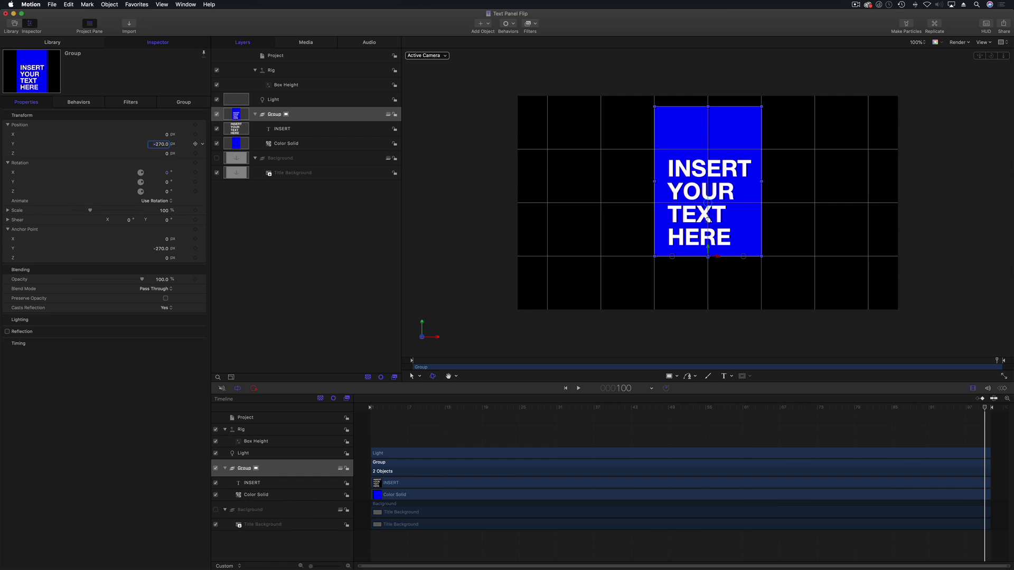
click(296, 88)
mouse_move(126, 125)
mouse_down()
mouse_move(89, 126)
mouse_move(116, 124)
mouse_up()
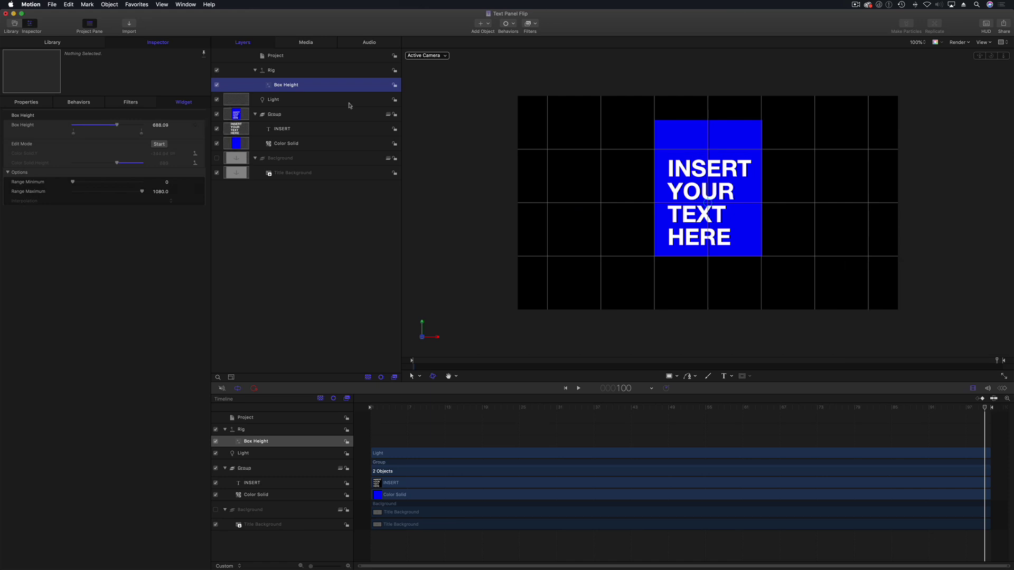
- Briefly test the panel group's X rotation and set the Box Height rig slider to 540
click(300, 120)
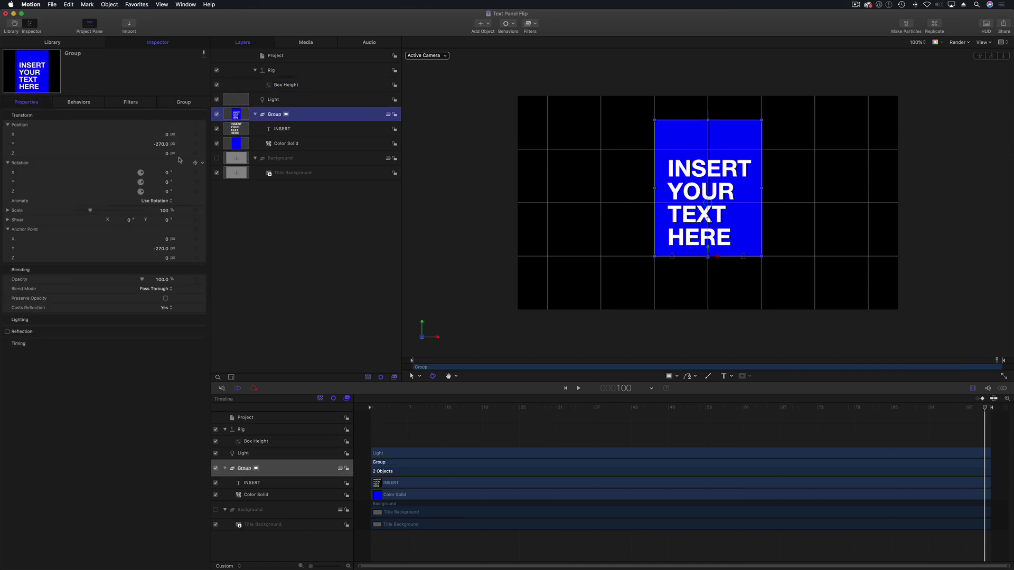
drag(167, 174, 172, 177)
click(294, 84)
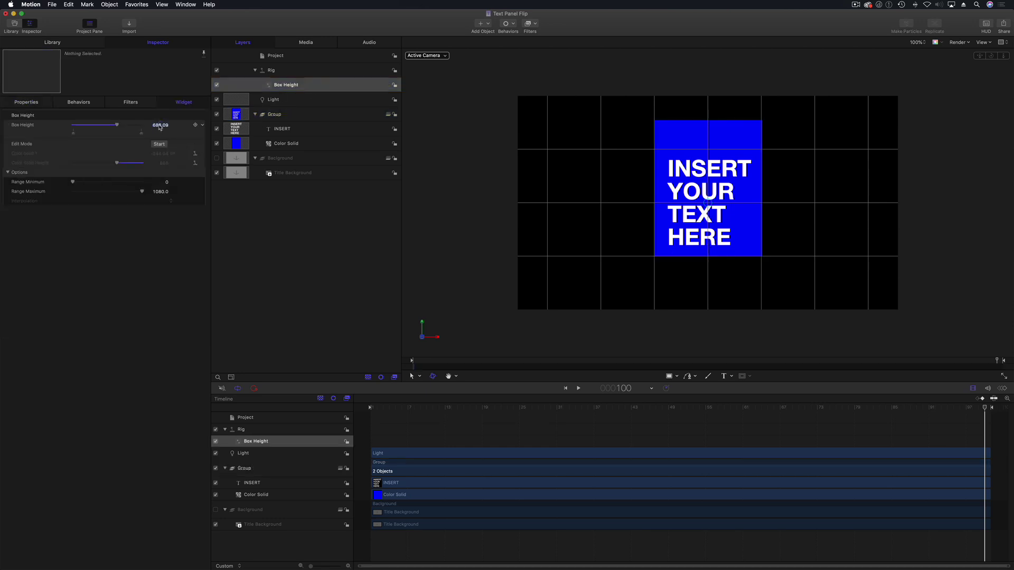
click(160, 126)
text(540)
key(Return)
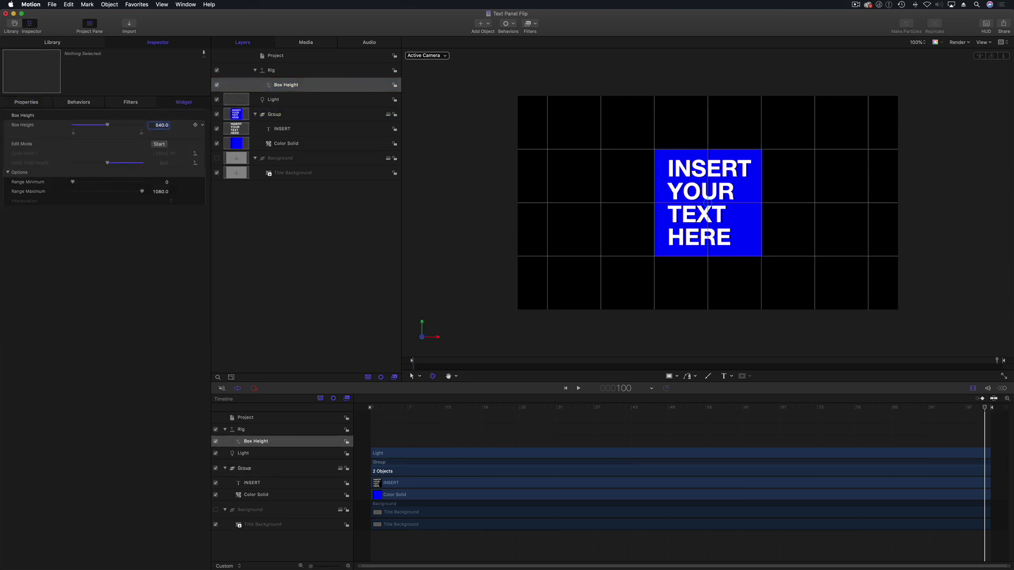
- Publish the Box Height slider and show the project's published parameters
click(202, 126)
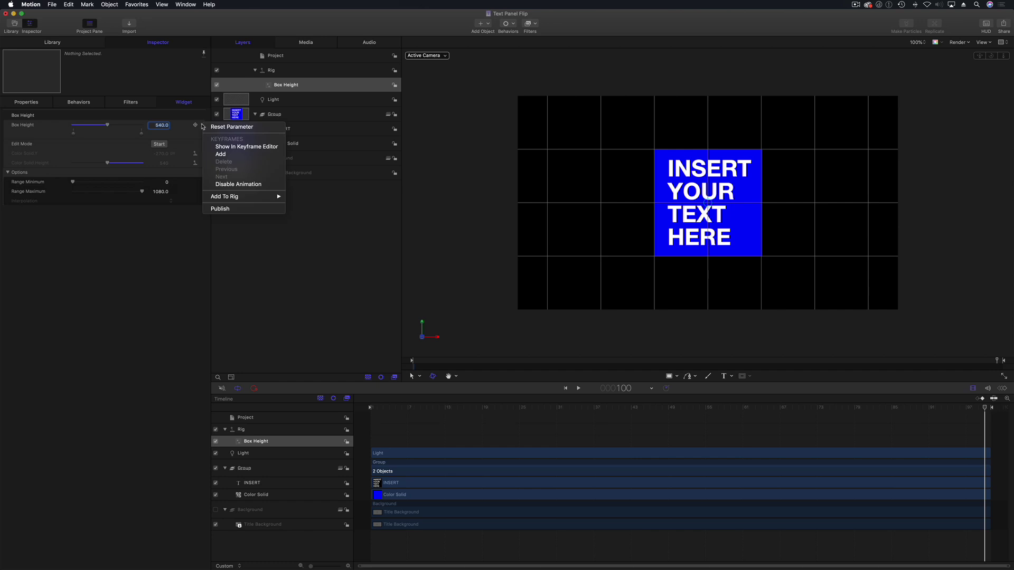
click(221, 211)
click(296, 57)
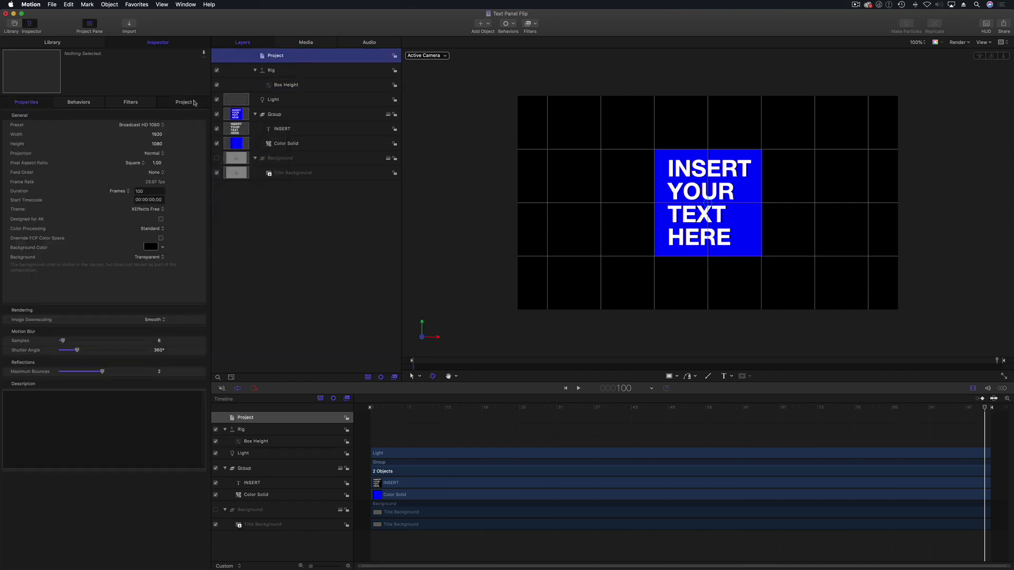
click(185, 103)
click(23, 156)
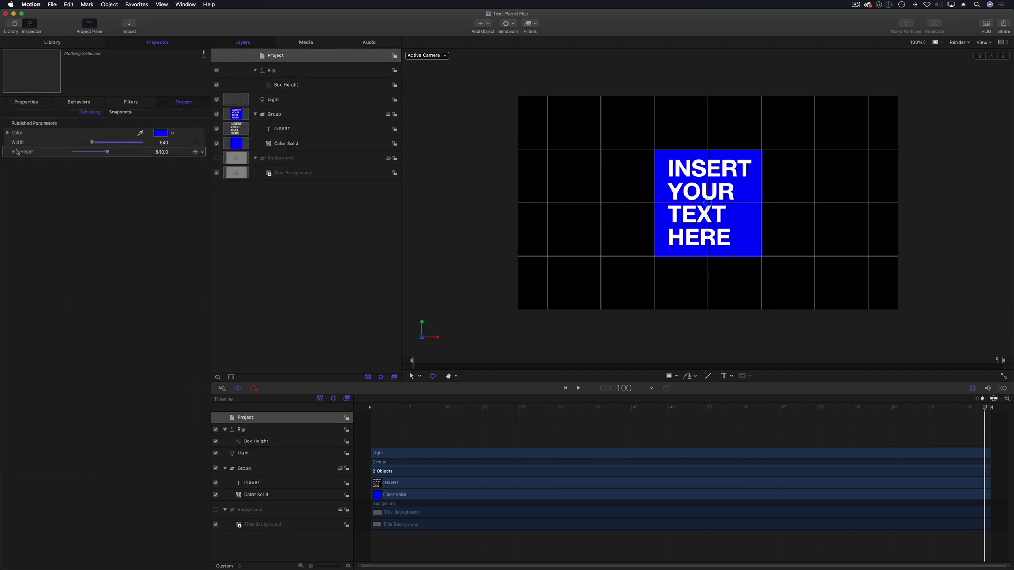
- Rename the published Width parameter to Box Width and order the published parameters as Box Height, Box Width, Color
drag(15, 157, 16, 132)
double_click(17, 152)
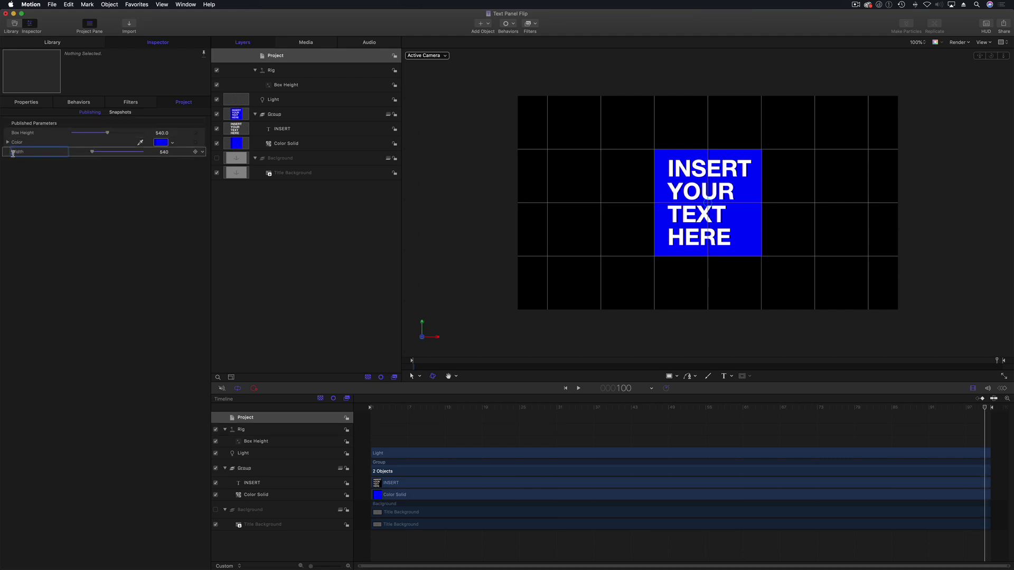
text(Box)
drag(14, 154, 19, 144)
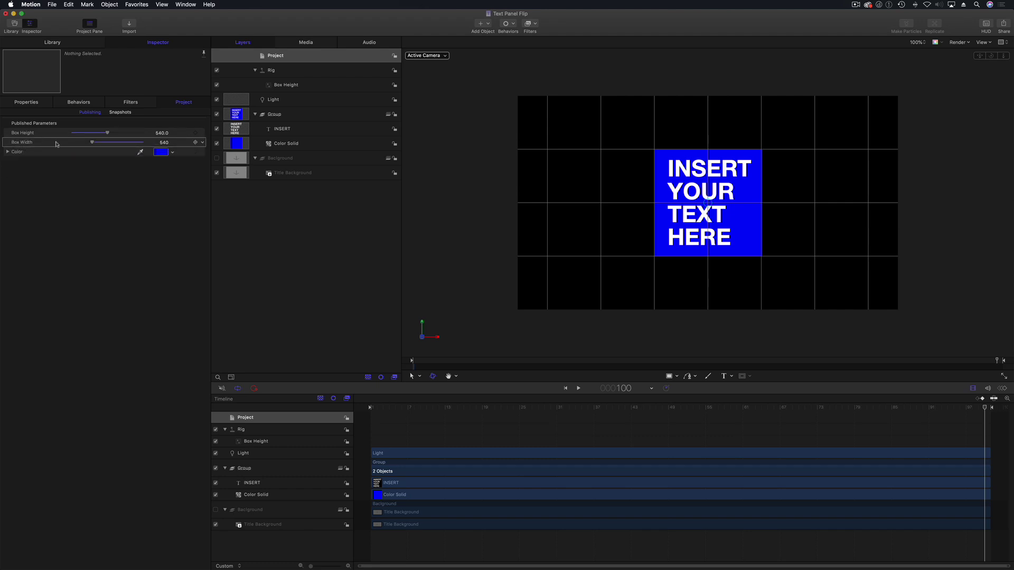
mouse_move(98, 142)
mouse_down()
mouse_move(143, 144)
mouse_move(96, 143)
mouse_up()
- Try flipping the panel group about its bottom edge by changing its X rotation, and reset the angle to 0°
click(285, 115)
click(27, 102)
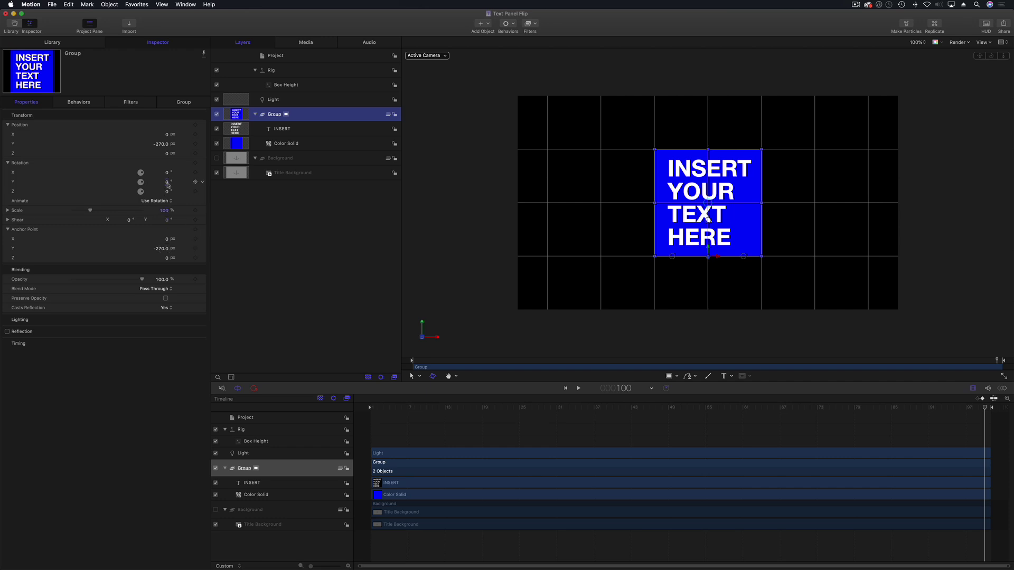
mouse_move(169, 173)
mouse_down()
mouse_move(214, 173)
mouse_move(129, 173)
mouse_move(167, 173)
mouse_up()
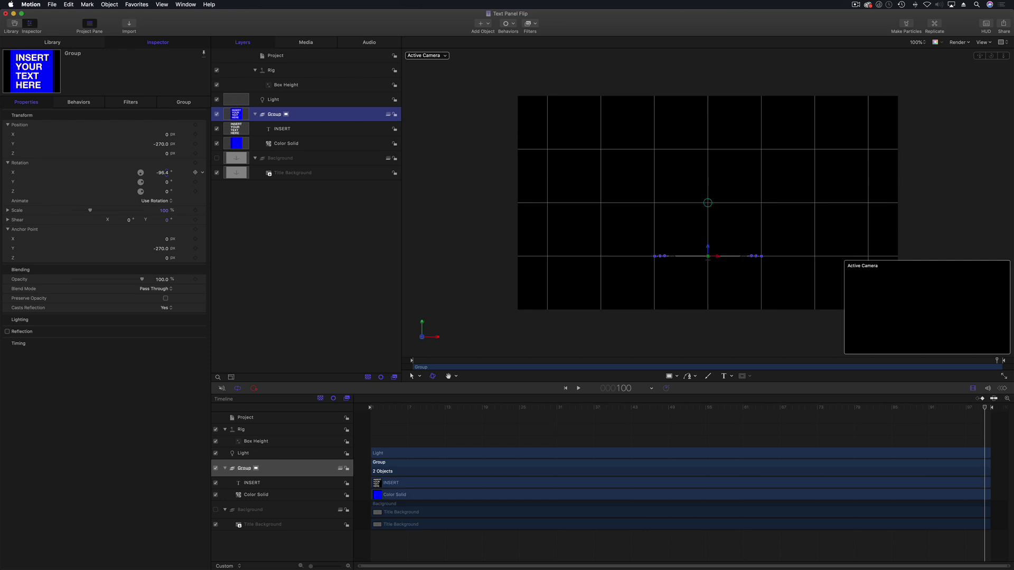
drag(166, 173, 169, 175)
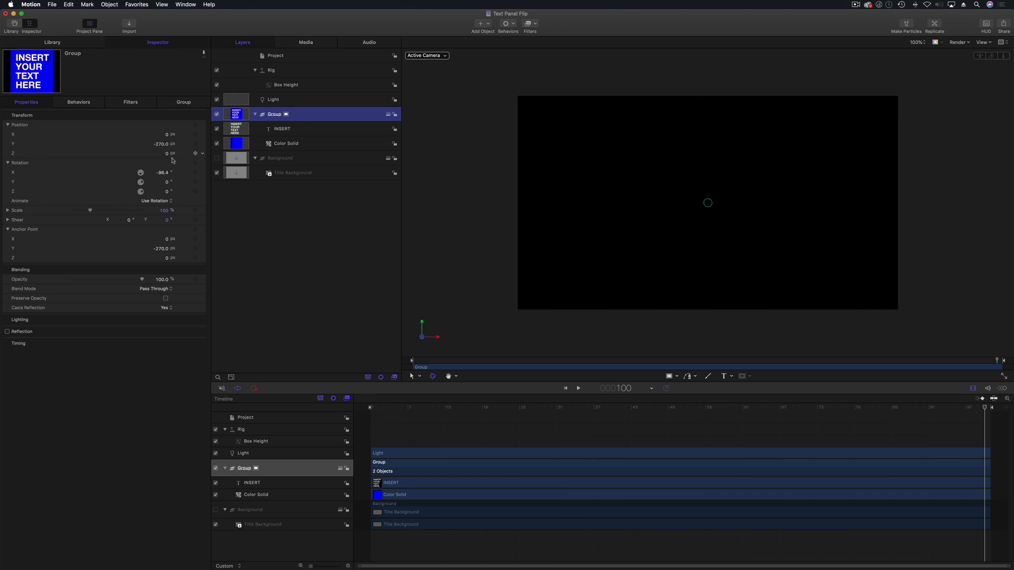
drag(160, 173, 162, 173)
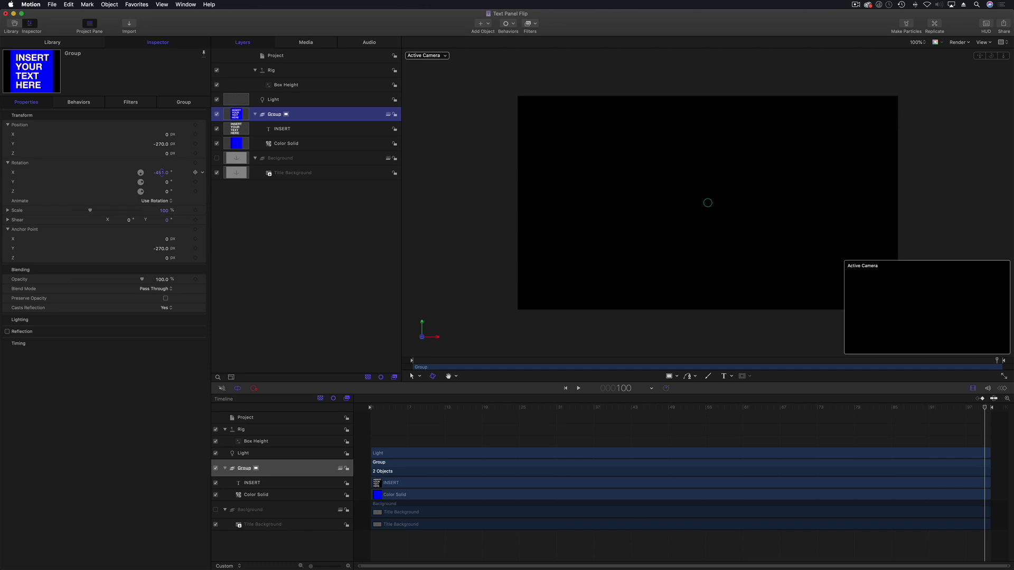
click(161, 172)
text(0)
key(Return)
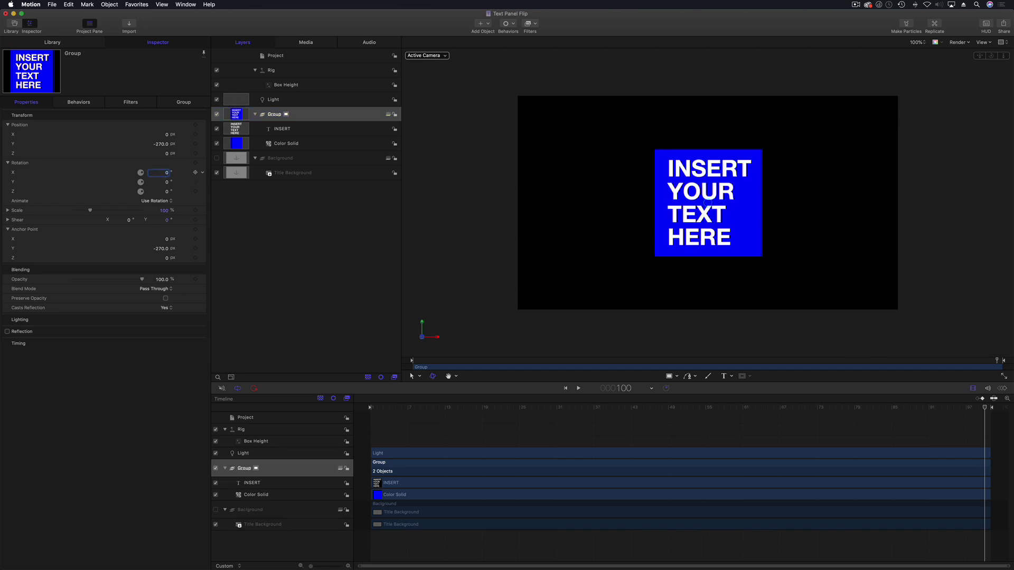
- Add a Ramp parameter behavior to the panel group
drag(380, 407, 365, 425)
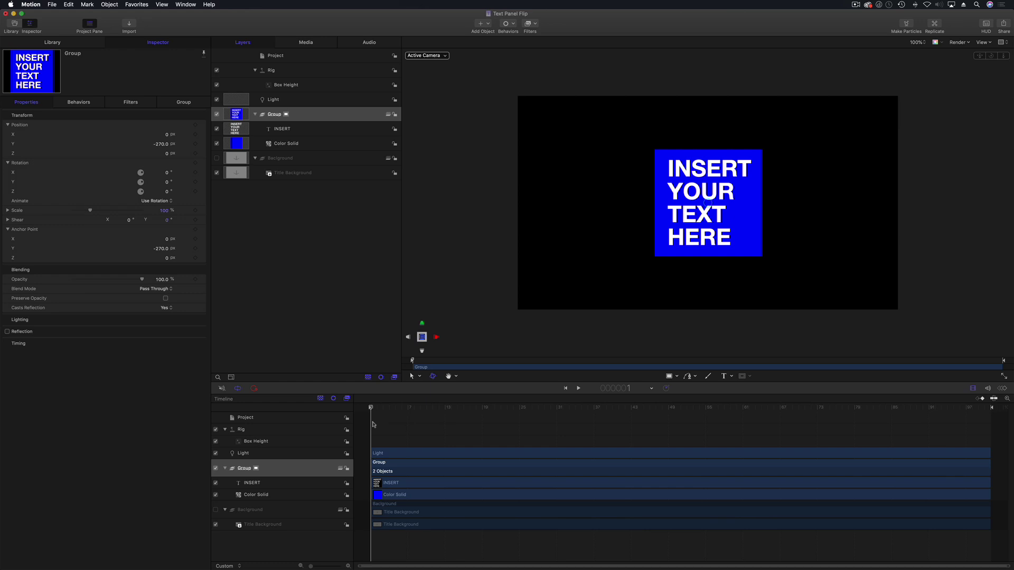
mouse_move(373, 424)
mouse_down()
mouse_move(388, 424)
mouse_move(372, 424)
mouse_up()
key(Right)
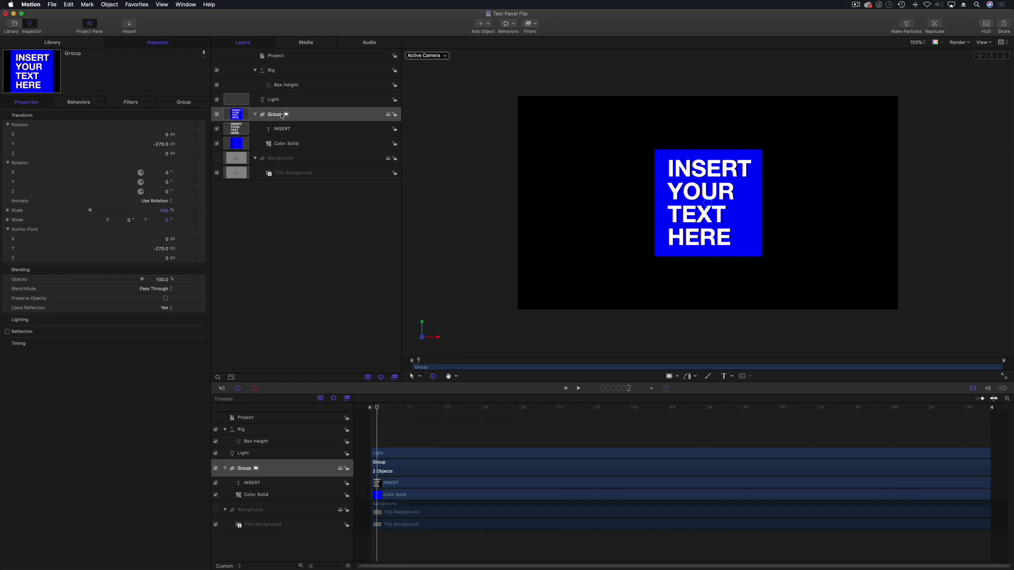
click(307, 114)
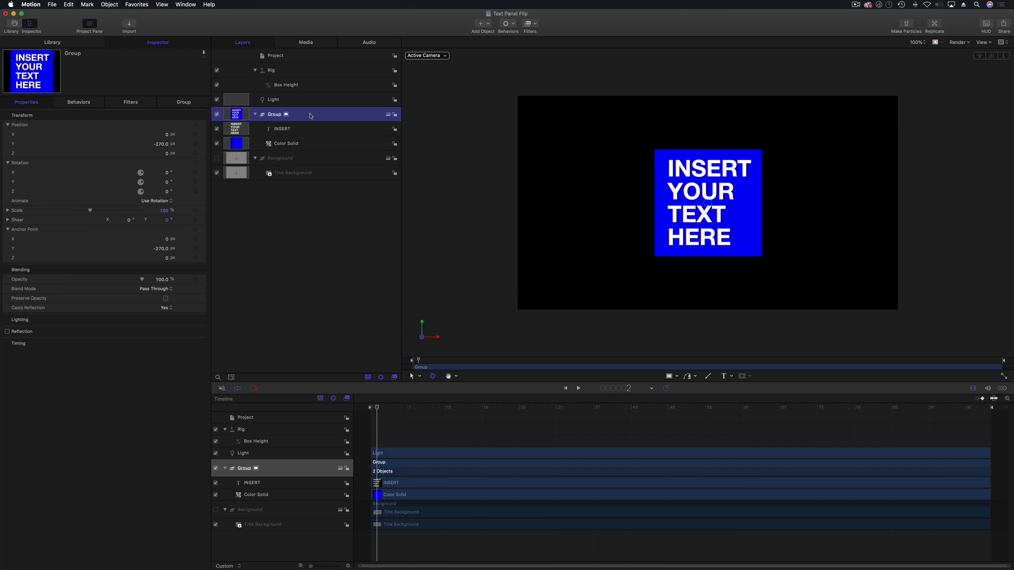
click(52, 46)
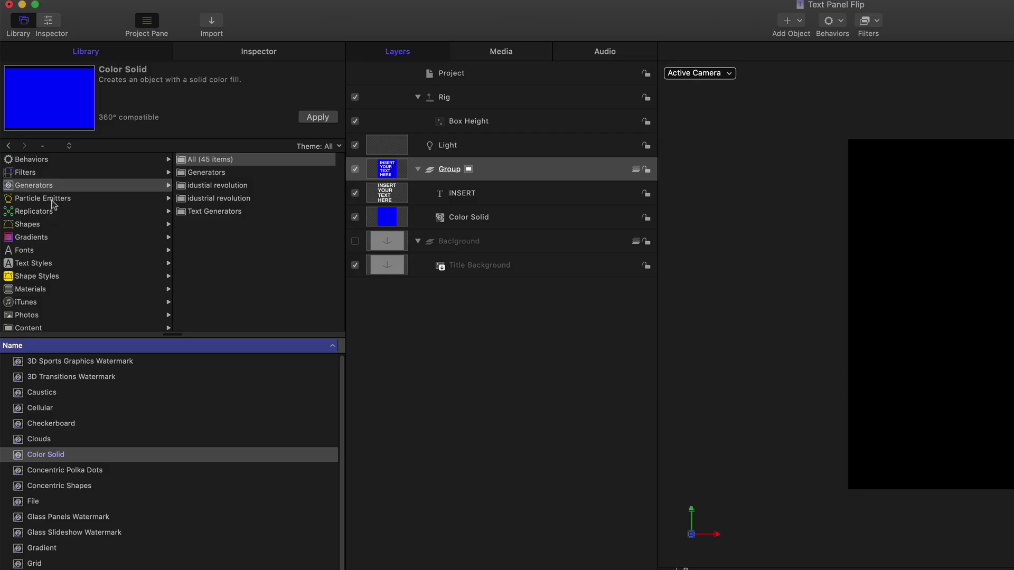
click(42, 159)
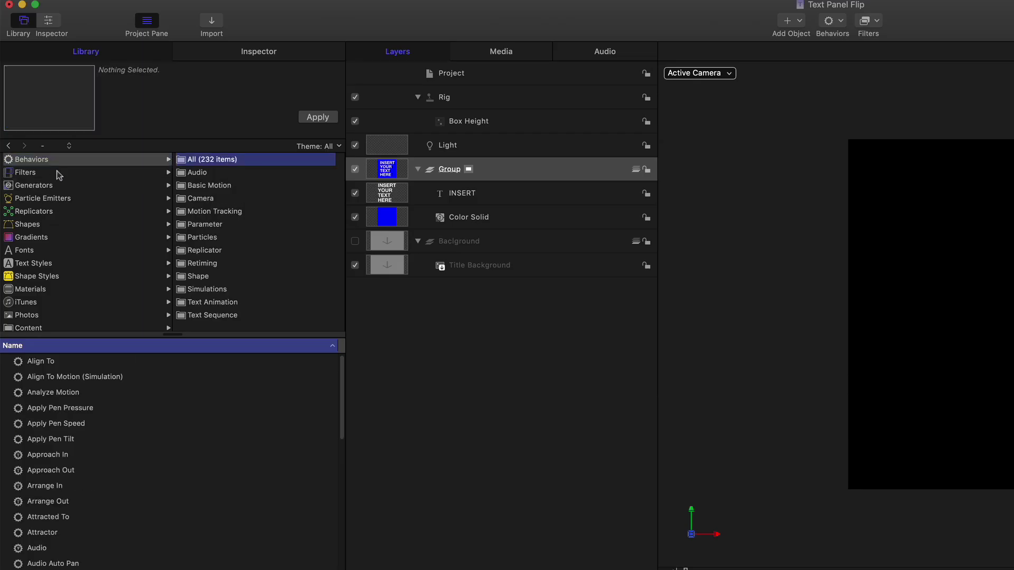
click(207, 225)
drag(22, 551, 547, 168)
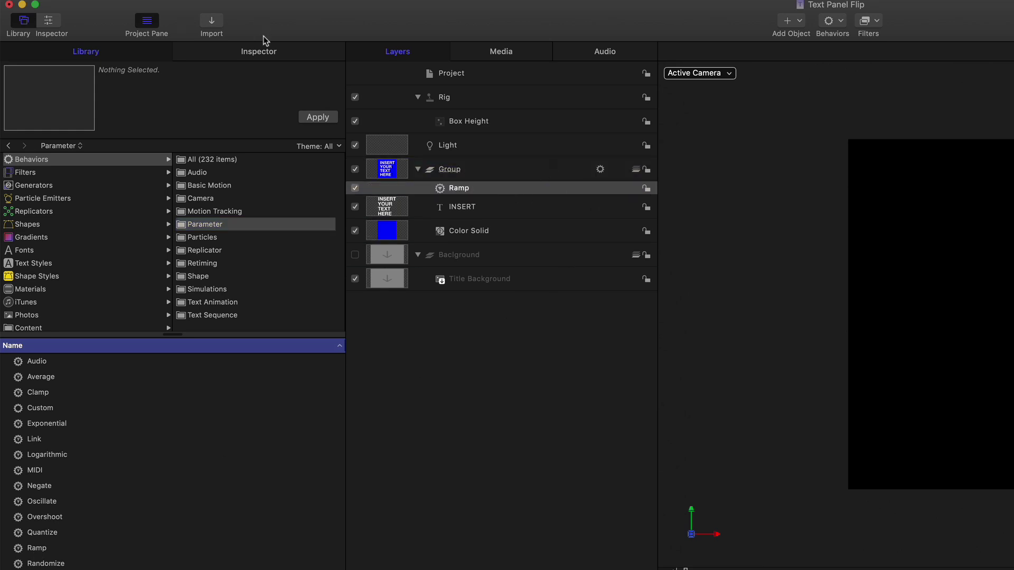
- Apply the Ramp behavior to the panel group's Transform Rotation X
click(264, 53)
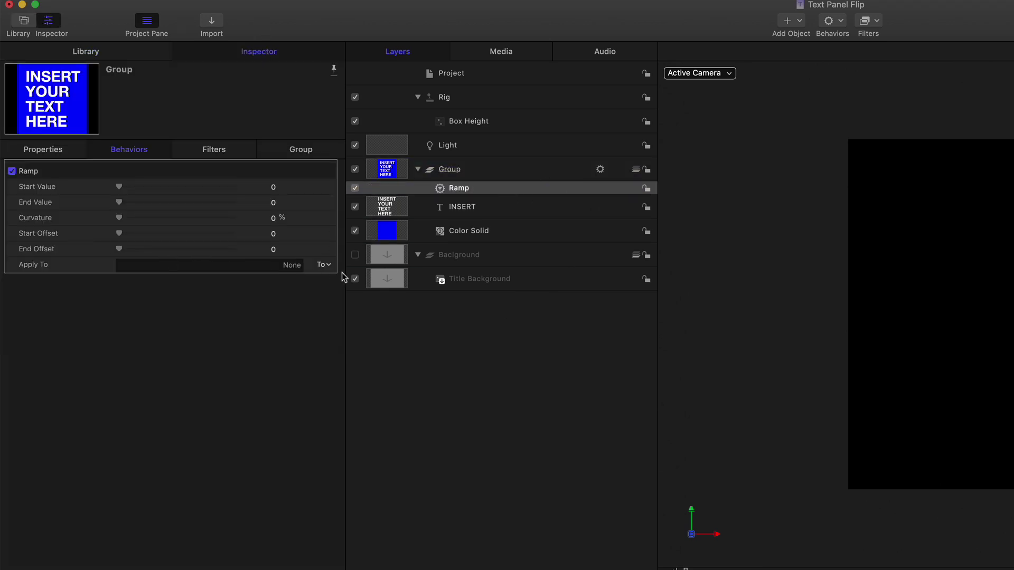
click(325, 266)
mouse_move(330, 290)
mouse_move(431, 277)
mouse_move(512, 278)
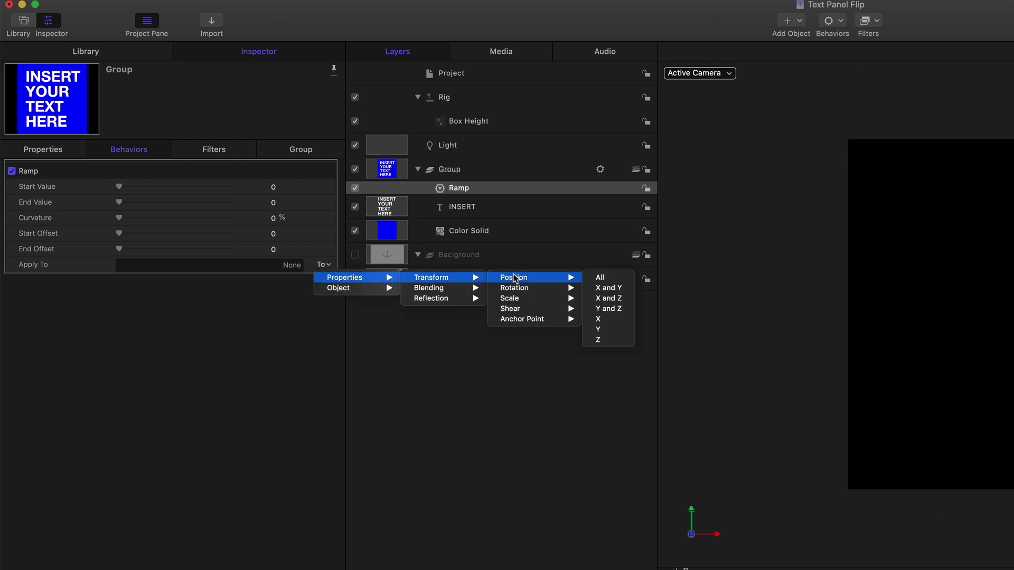
mouse_move(539, 289)
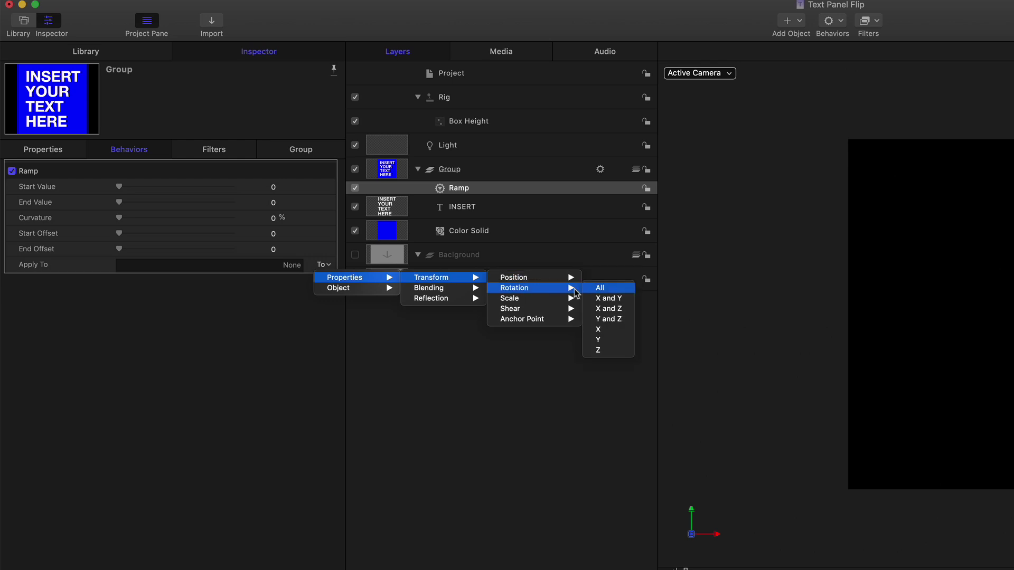
click(604, 330)
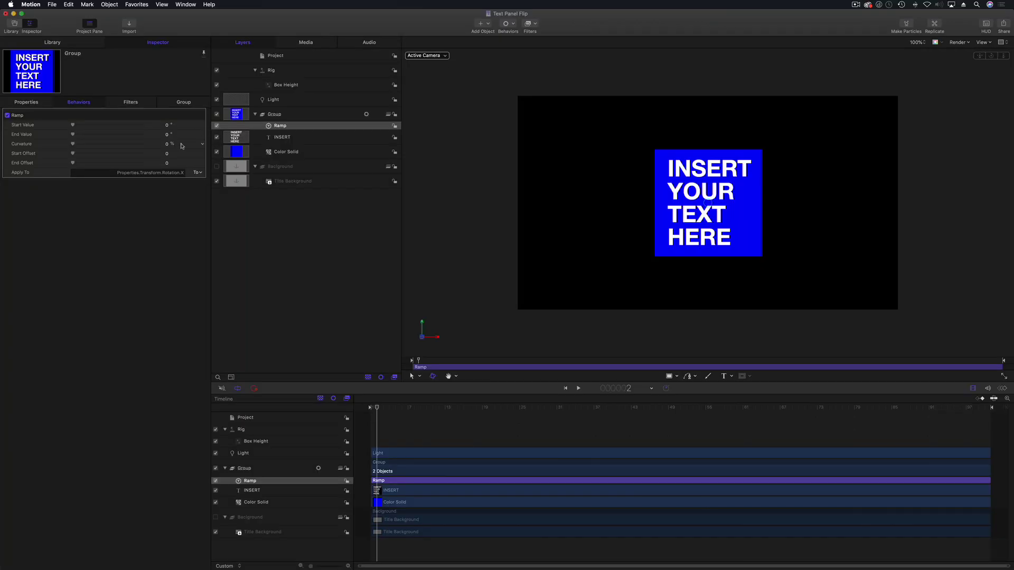
- Try a Ramp End Value of 360° with the behavior trimmed to about 10 frames from the project start
mouse_move(373, 413)
mouse_down()
mouse_move(464, 413)
mouse_move(374, 416)
mouse_up()
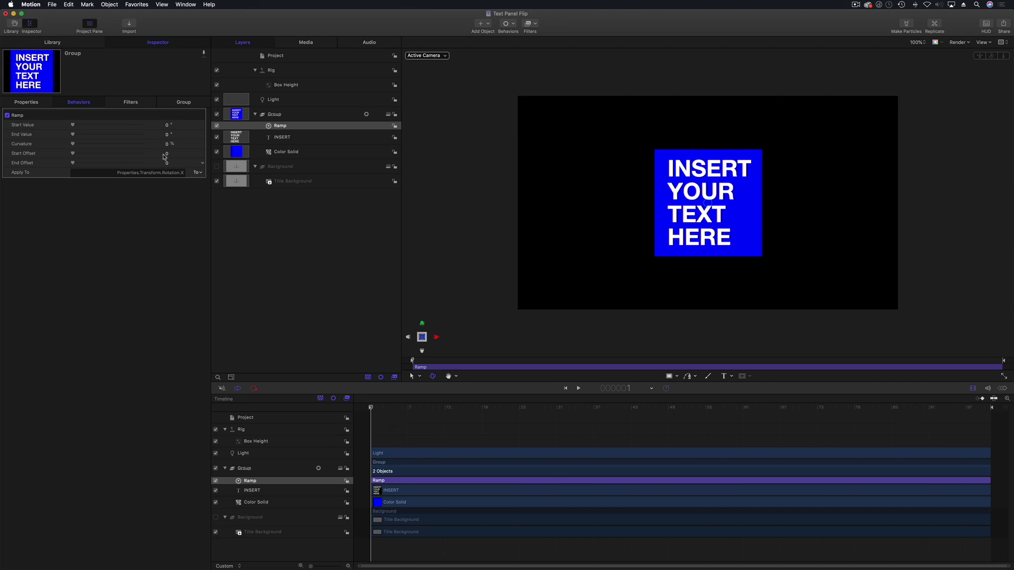
click(167, 135)
text(360)
key(Return)
drag(987, 480, 432, 481)
click(374, 409)
mouse_move(374, 408)
mouse_down()
mouse_move(427, 413)
mouse_move(371, 413)
mouse_up()
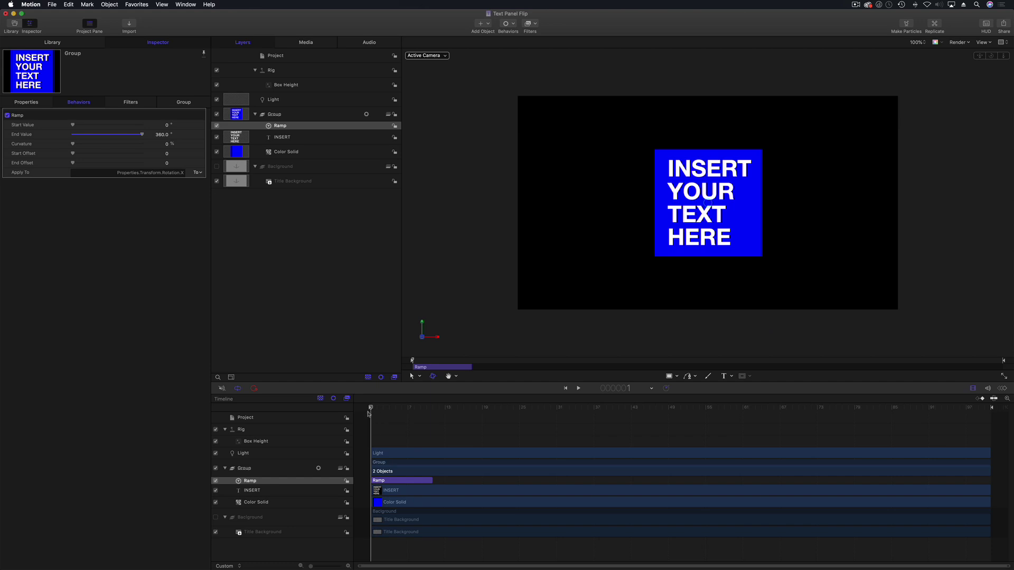
- Set the Ramp's End Value to -360° and play back the flip
key(BackSpace)
text(-360)
key(Return)
key(space)
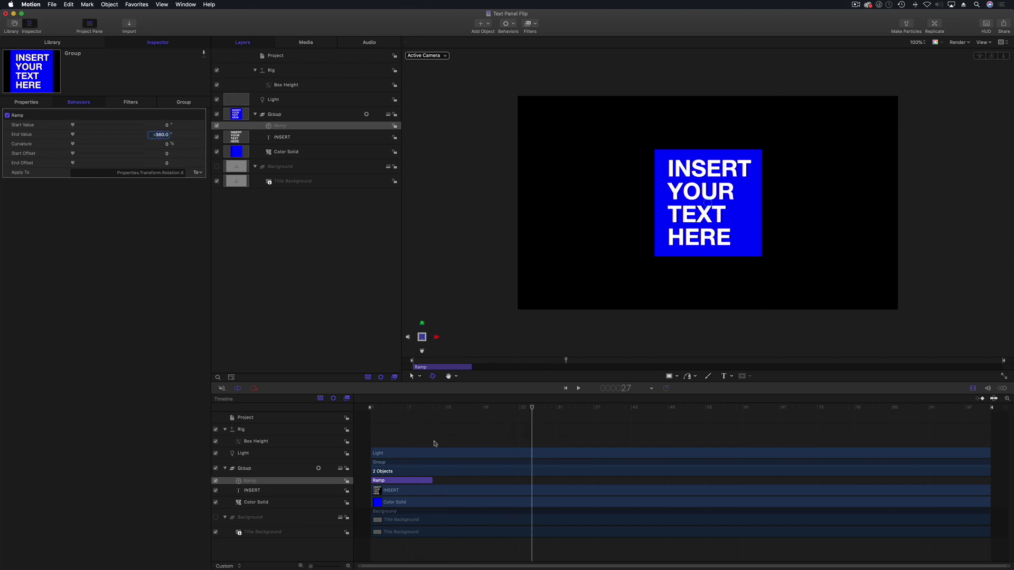
- Extend the Ramp to end at about frame 30 and play the slower flip from the start
drag(432, 481, 557, 478)
click(376, 409)
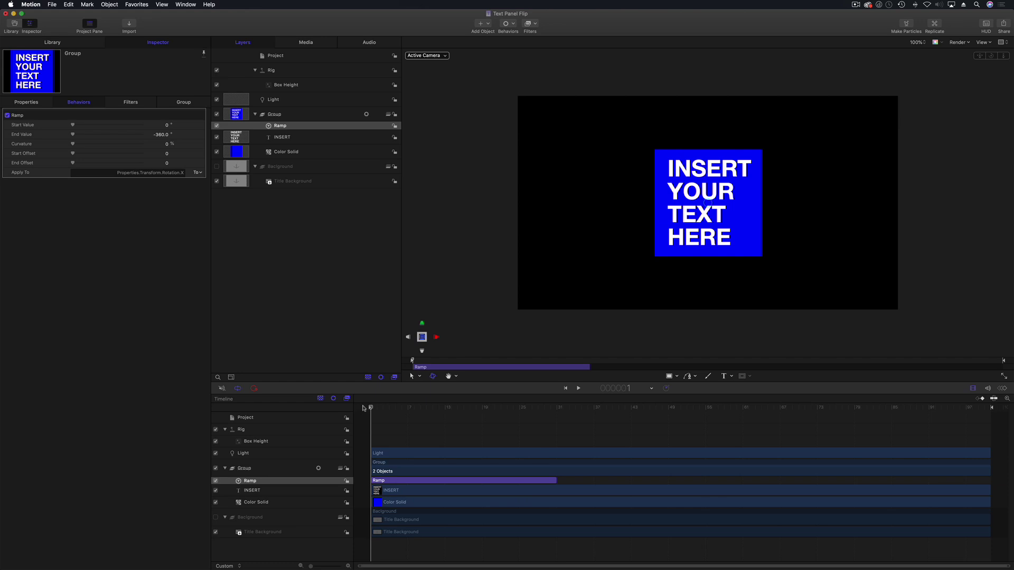
key(space)
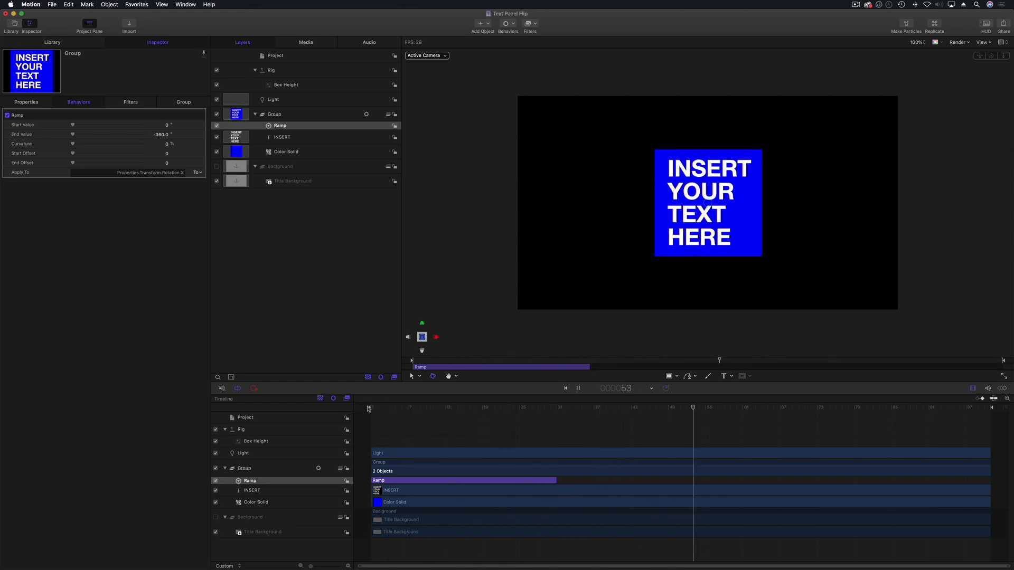
click(366, 409)
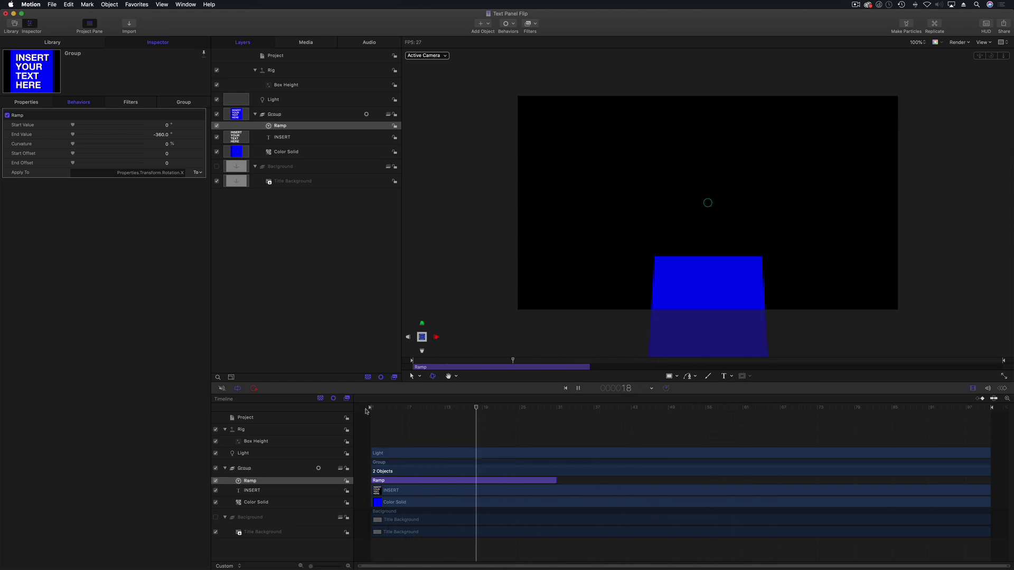
click(394, 408)
click(368, 409)
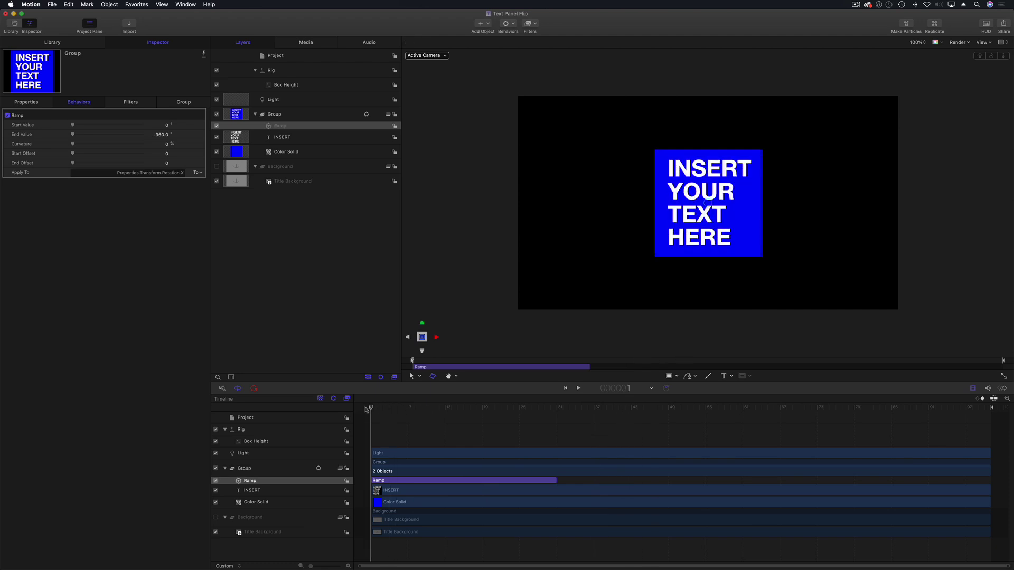
key(space)
click(371, 409)
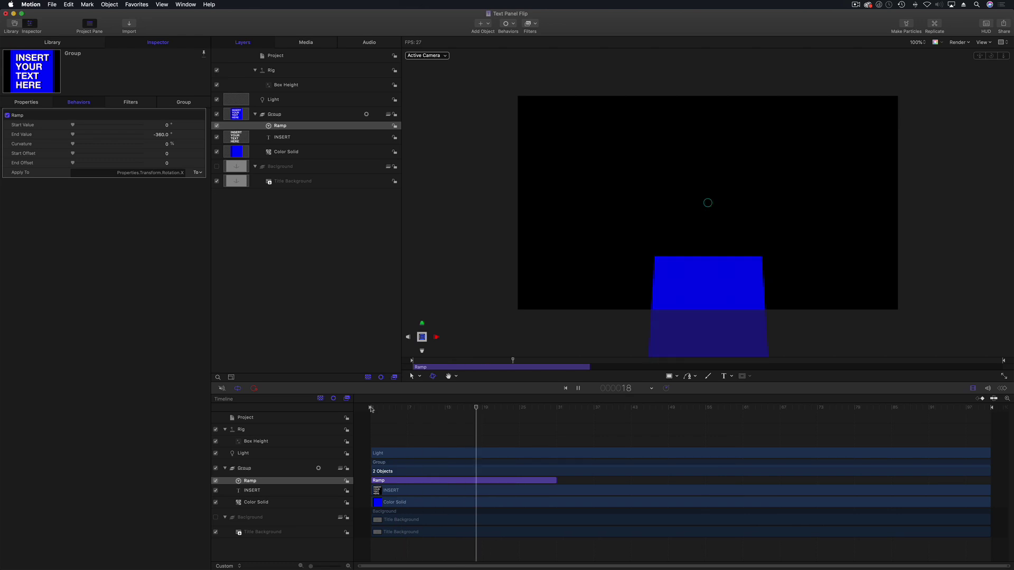
key(space)
- Lengthen the Ramp by about one frame and add a marker to it at frame 9, where the panel is edge-on
drag(450, 410, 420, 413)
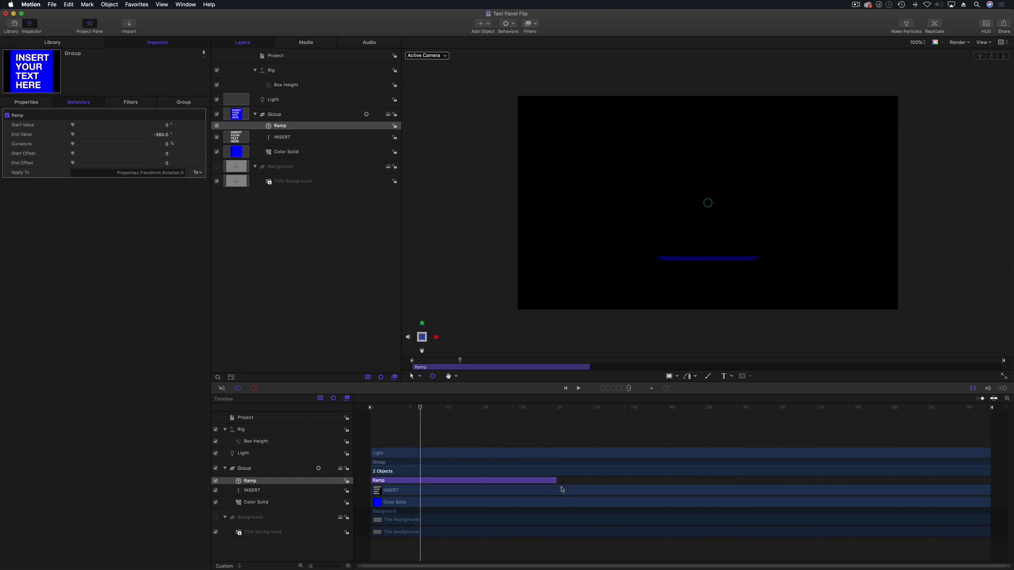
drag(557, 481, 562, 482)
drag(428, 410, 419, 410)
key(m)
- Duplicate the Ramp behavior, renaming the original "Ramp in" and the copy "Ramp Out"
right_click(296, 127)
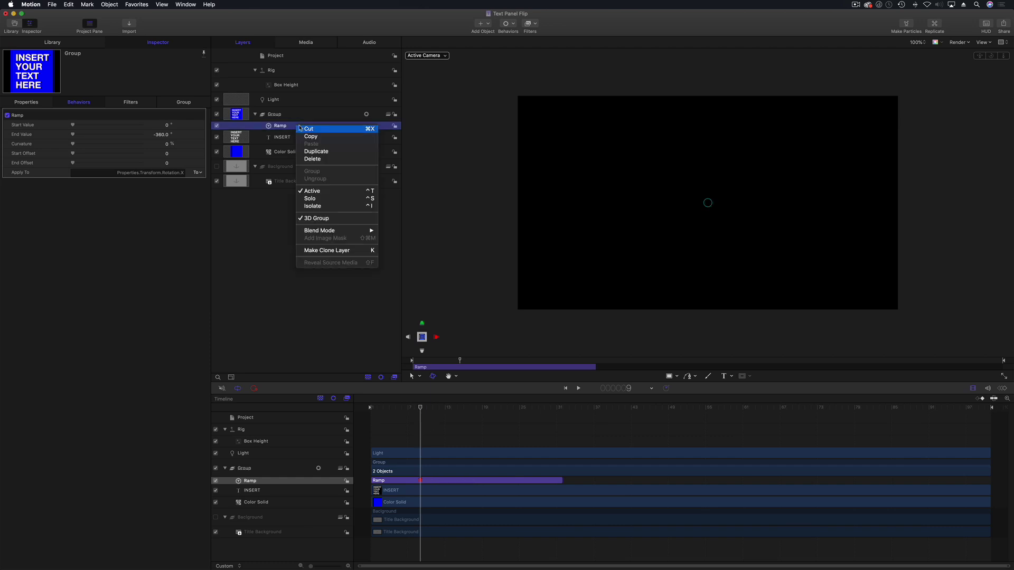
click(320, 151)
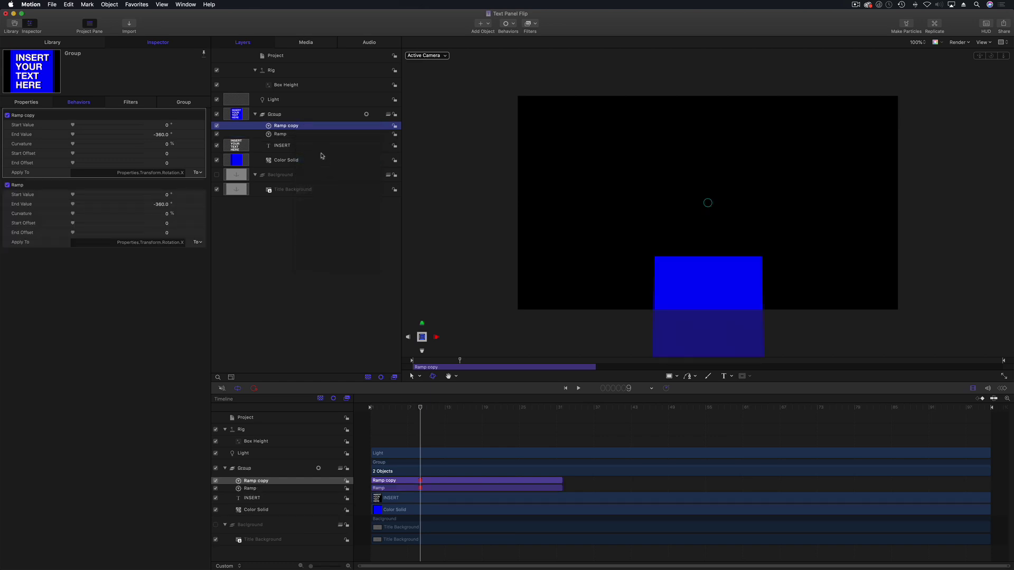
click(284, 135)
click(291, 134)
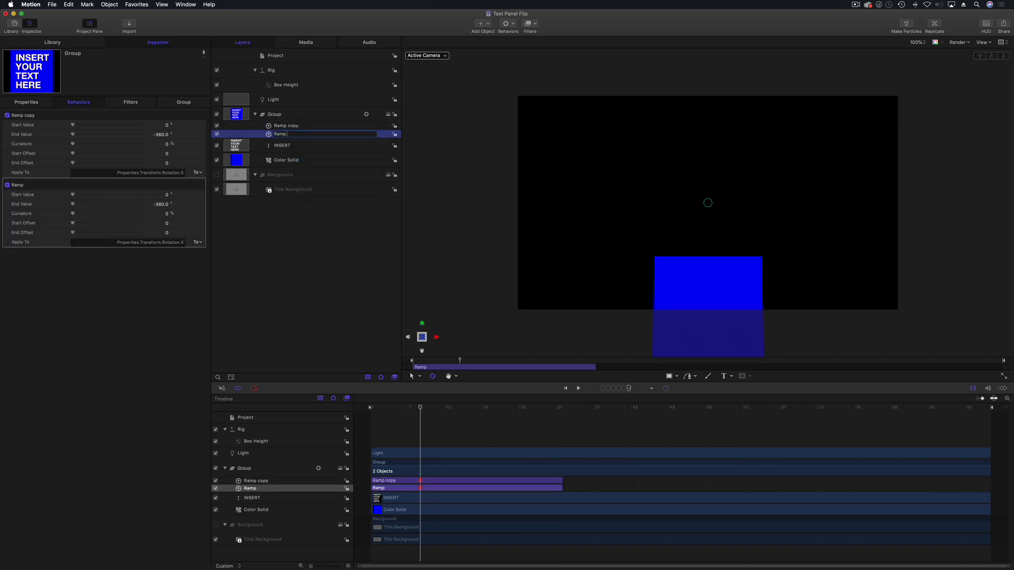
text(in)
click(287, 127)
click(308, 127)
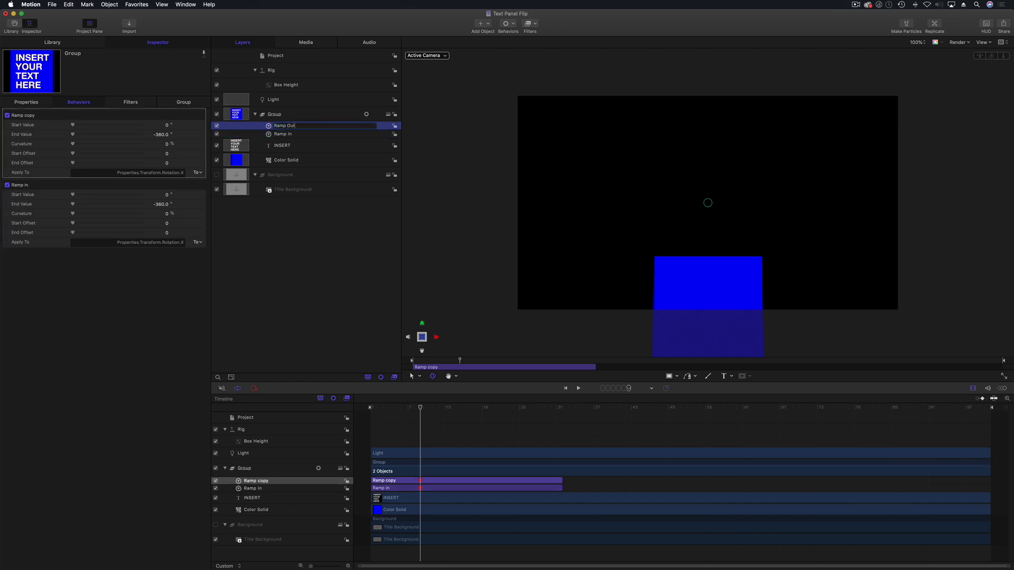
text(Ramp Out)
key(Return)
click(297, 135)
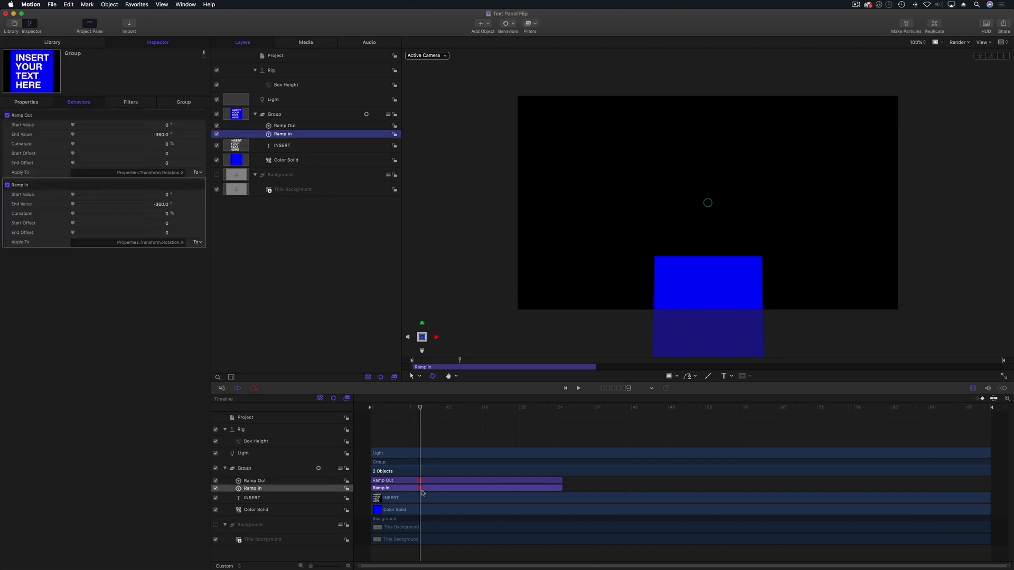
- Try moving Ramp Out to start at about frame 45 and shifting Ramp in so its marker meets the project start
drag(437, 482, 711, 481)
drag(420, 407, 551, 409)
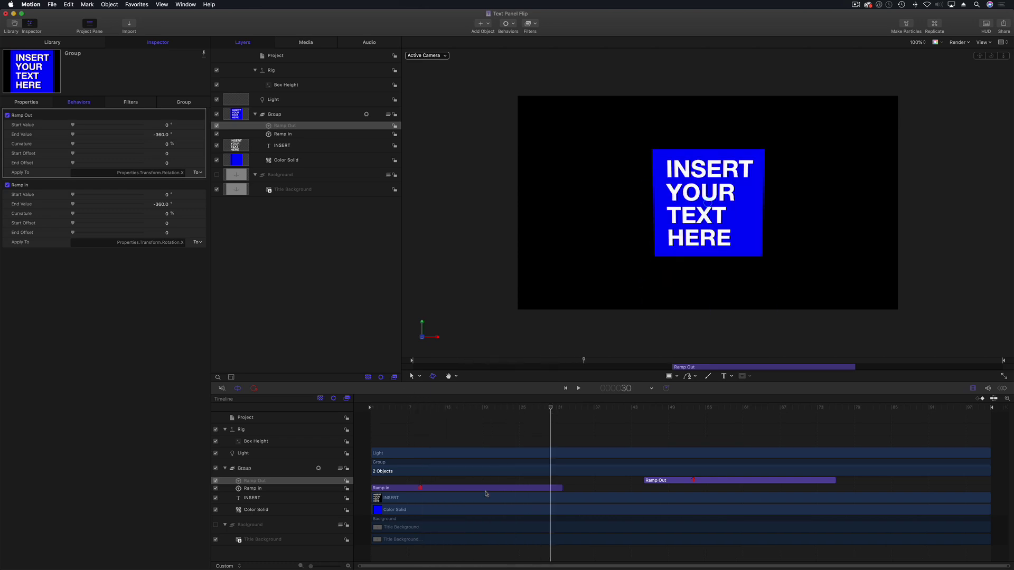
drag(459, 492, 415, 492)
drag(371, 407, 519, 408)
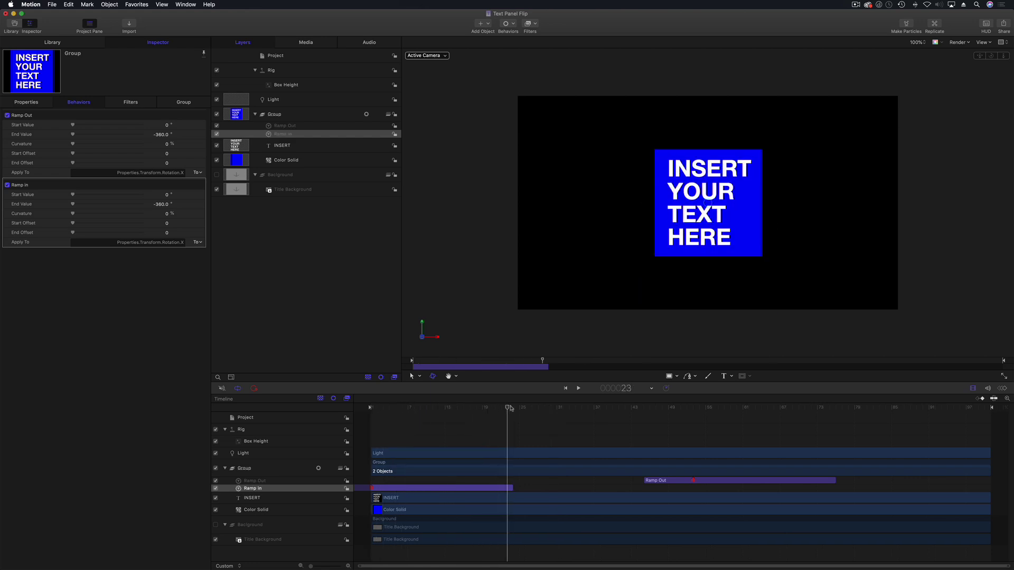
- Try moving Ramp Out toward the project end so its marker falls at frame 100, where the panel disappears edge-on
drag(708, 484, 1005, 482)
drag(922, 409, 984, 409)
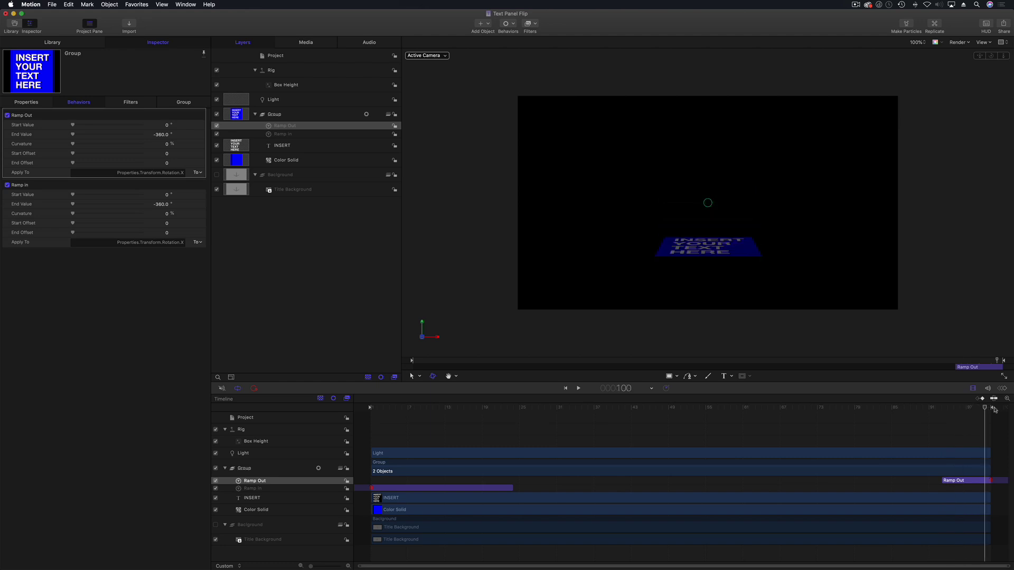
drag(975, 485, 966, 484)
click(964, 482)
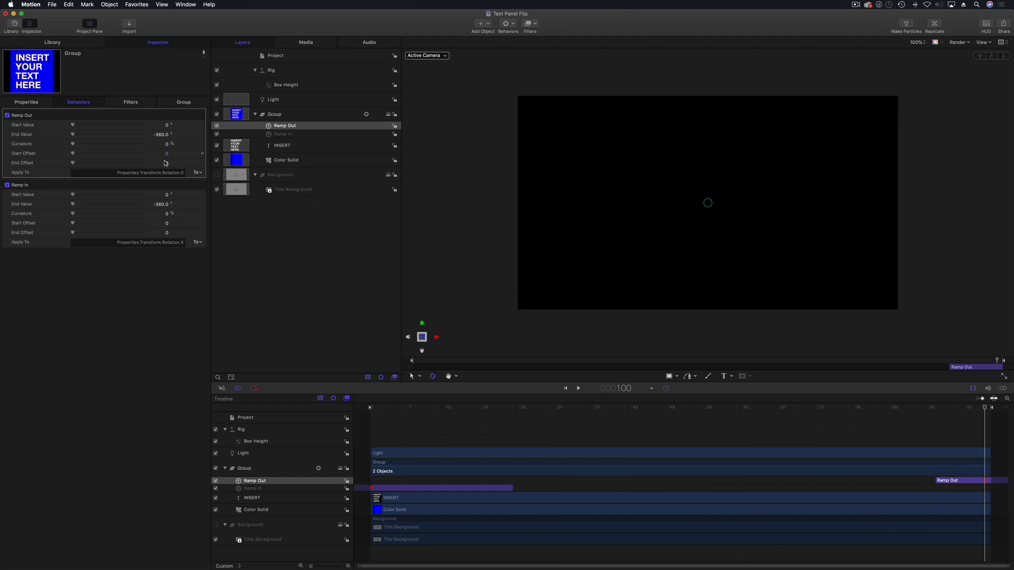
- Try a Curvature of 100% on both Ramps and shift Ramp in about 3 frames earlier to compensate
drag(72, 146, 153, 147)
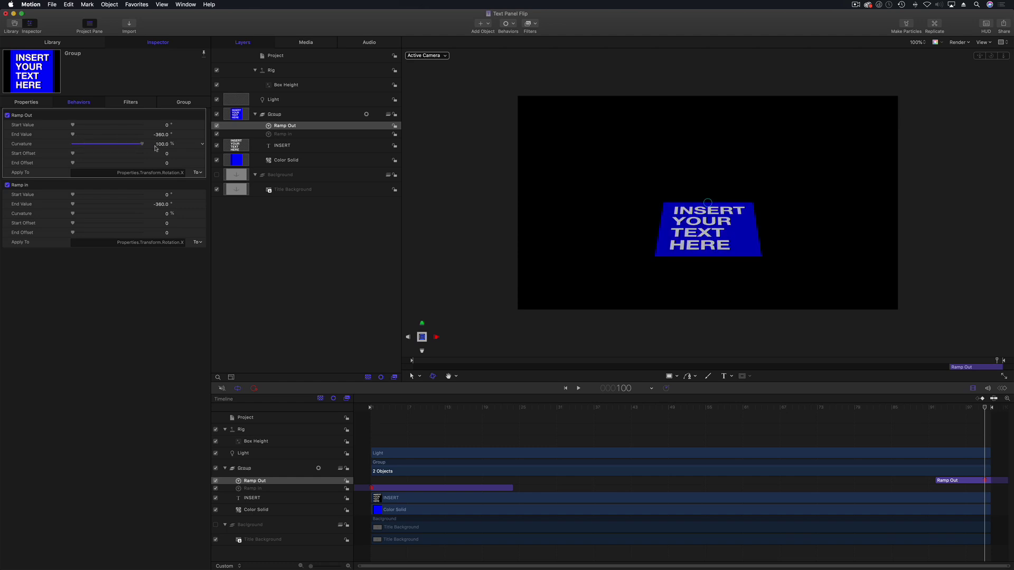
drag(72, 213, 177, 214)
drag(378, 412, 357, 413)
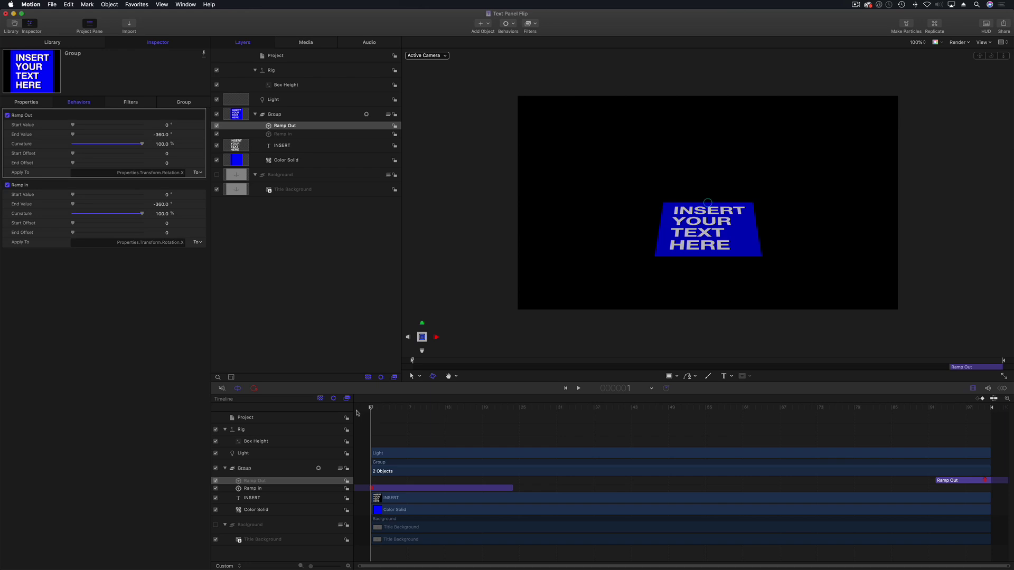
click(375, 412)
drag(380, 414, 382, 413)
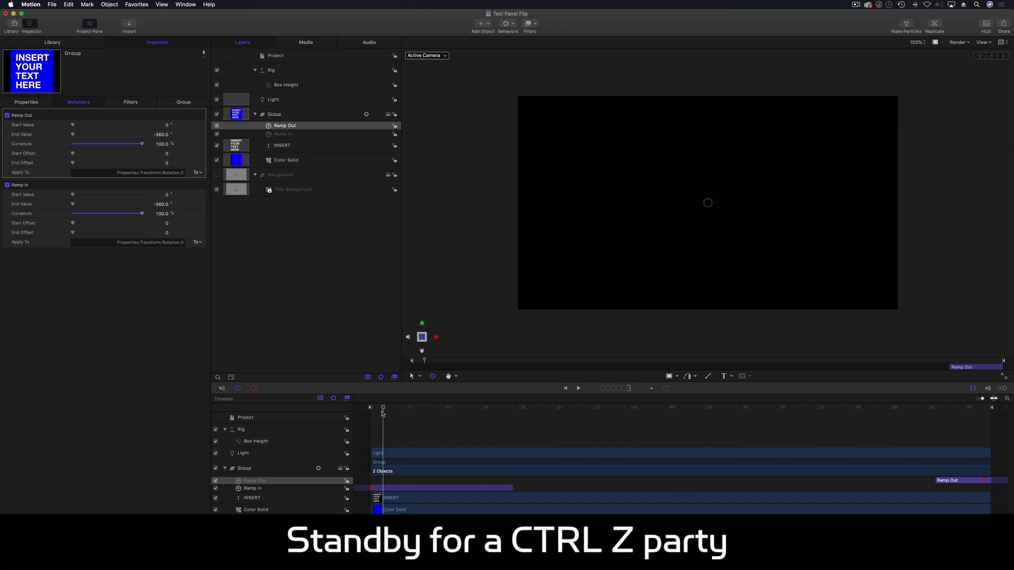
drag(398, 491, 381, 492)
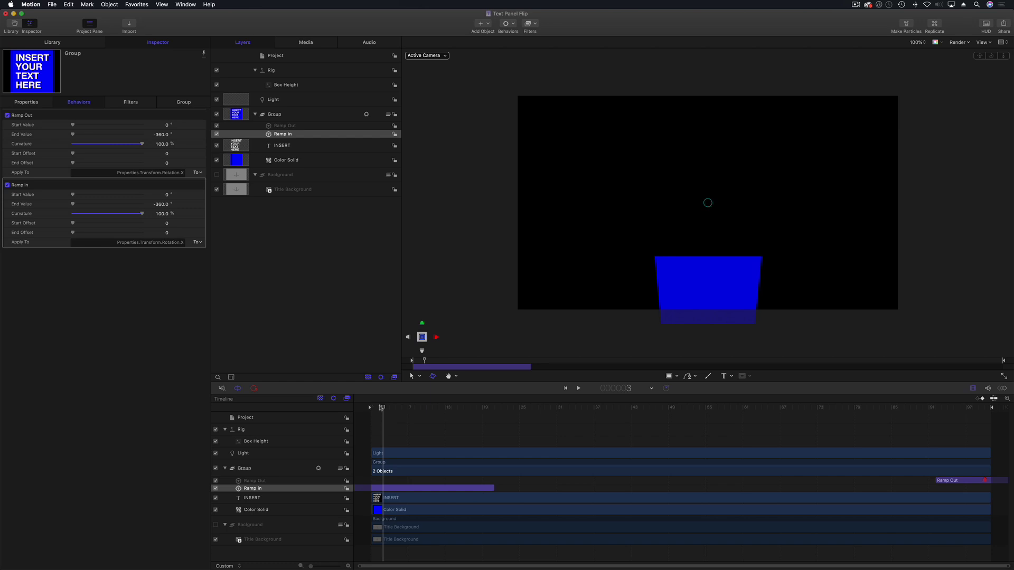
drag(382, 407, 368, 410)
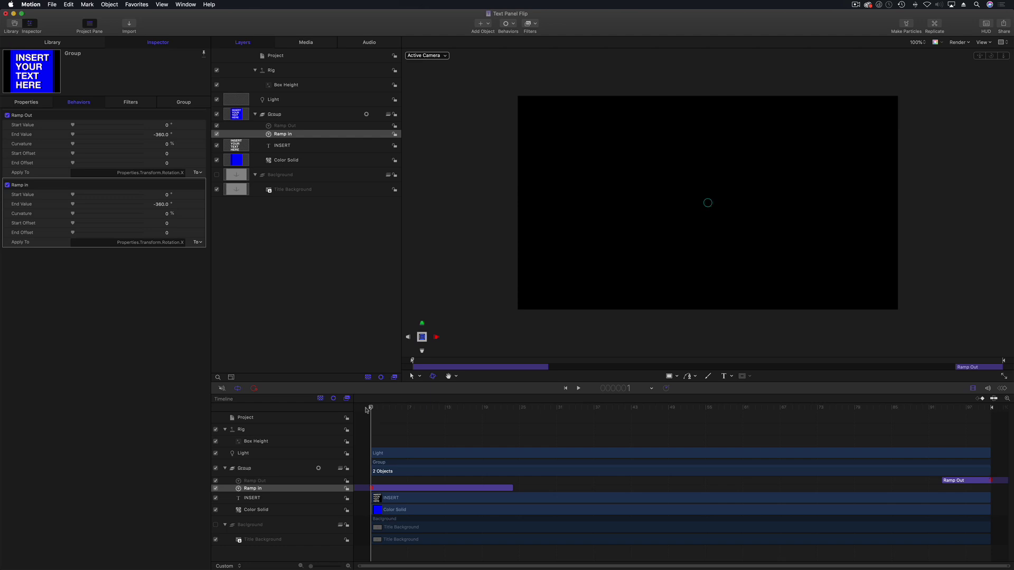
- Undo the Ramp edits back to the single, unduplicated Ramp behavior
key(super+z)
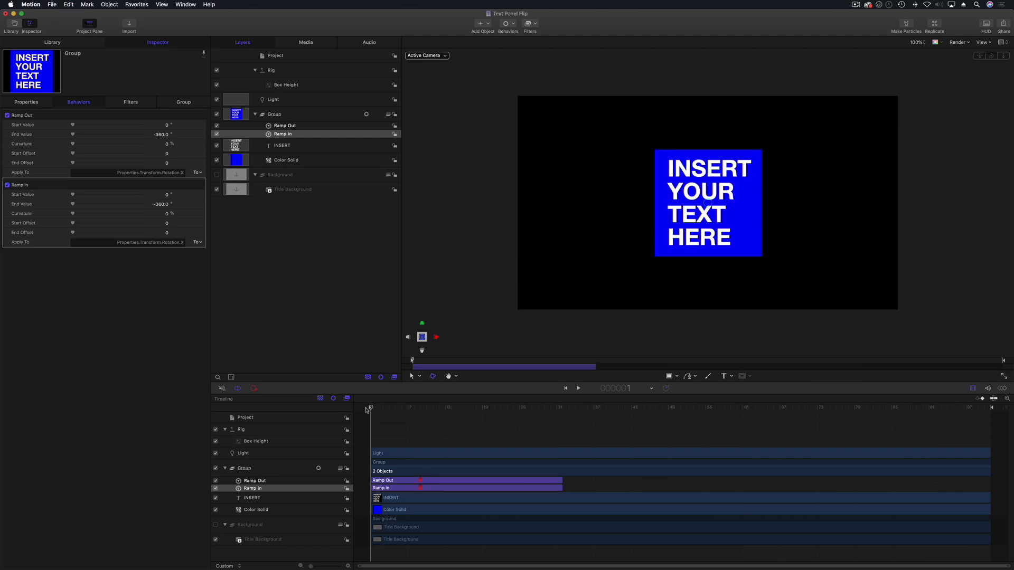
key(super+z)
key(super+z)
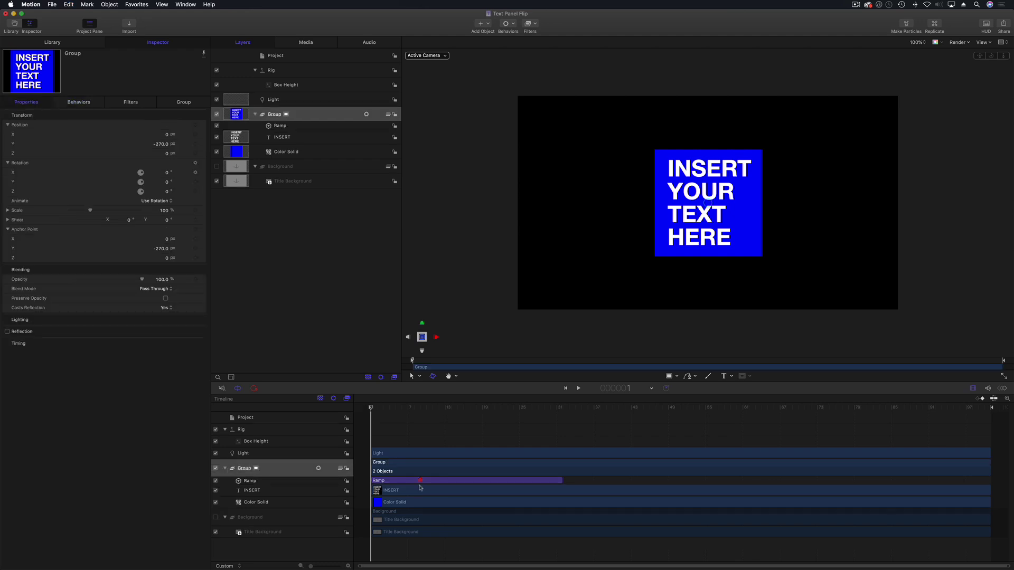
- Set the Ramp's Curvature to 100% and reposition its marker to frame 11, where the panel is edge-on
click(419, 482)
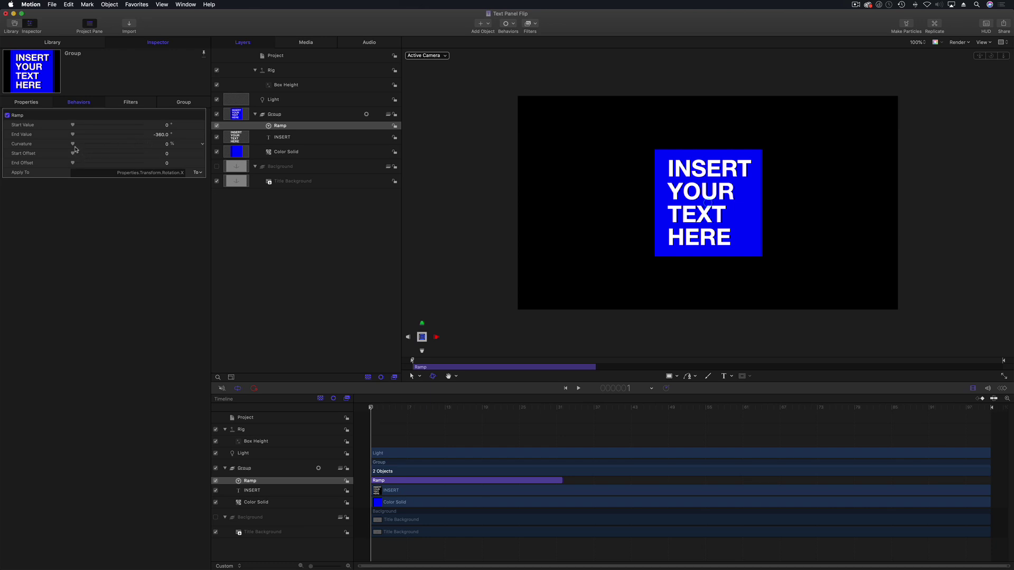
drag(75, 145, 174, 146)
drag(371, 408, 436, 413)
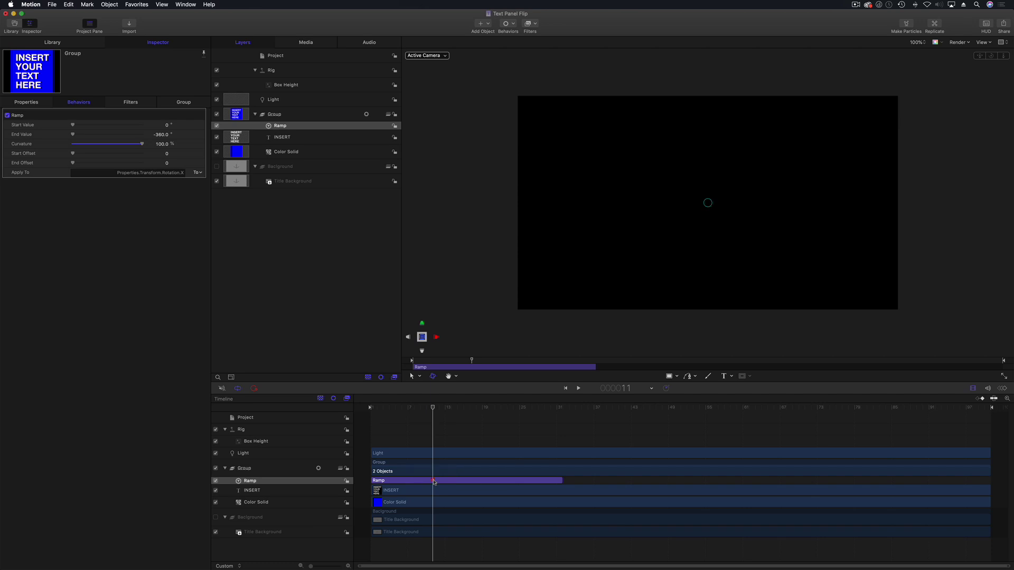
- Duplicate the adjusted Ramp, naming the original "Ramp In" and the copy "Ramp Out"
right_click(271, 129)
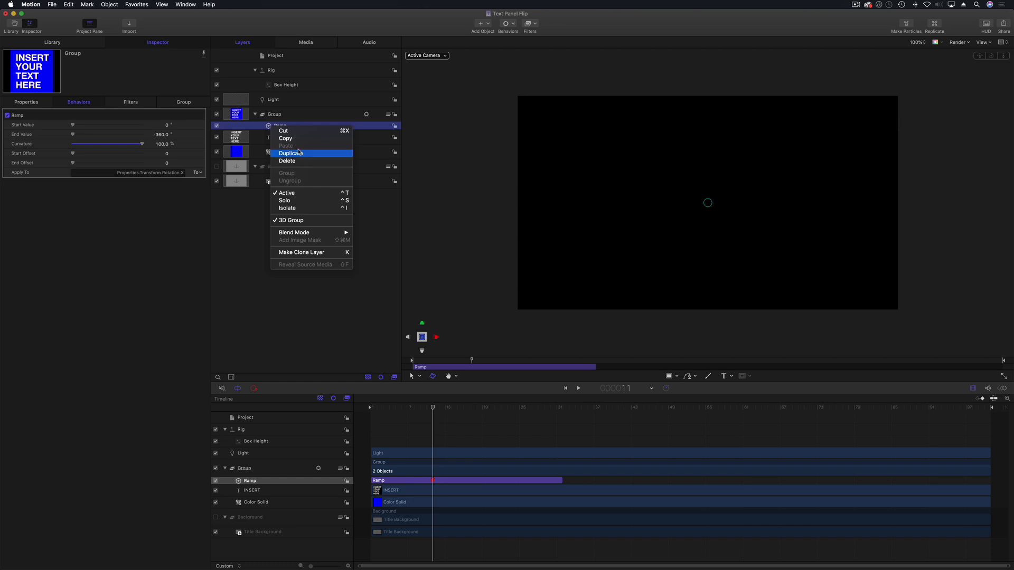
click(299, 153)
double_click(280, 134)
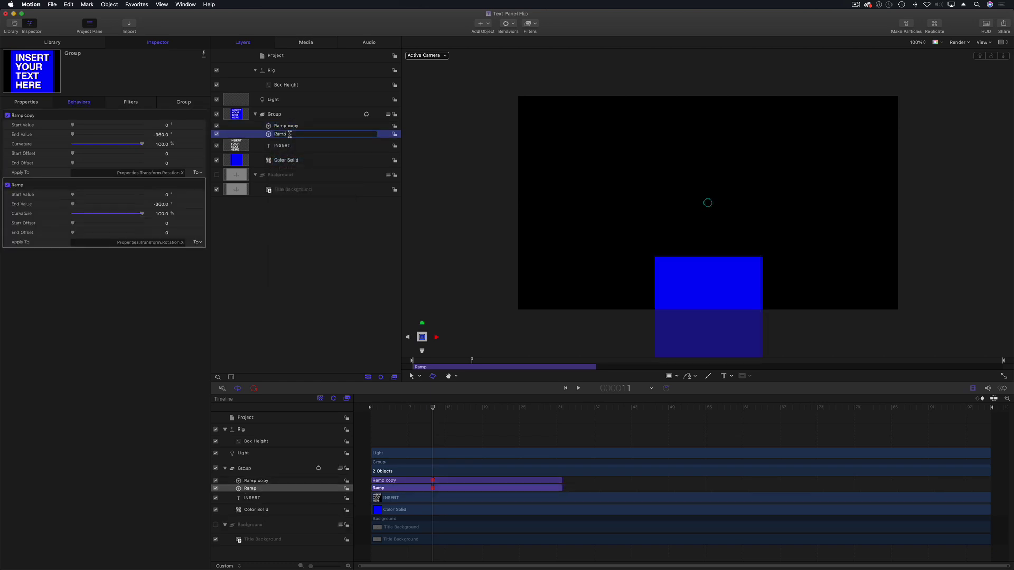
text(In)
key(Return)
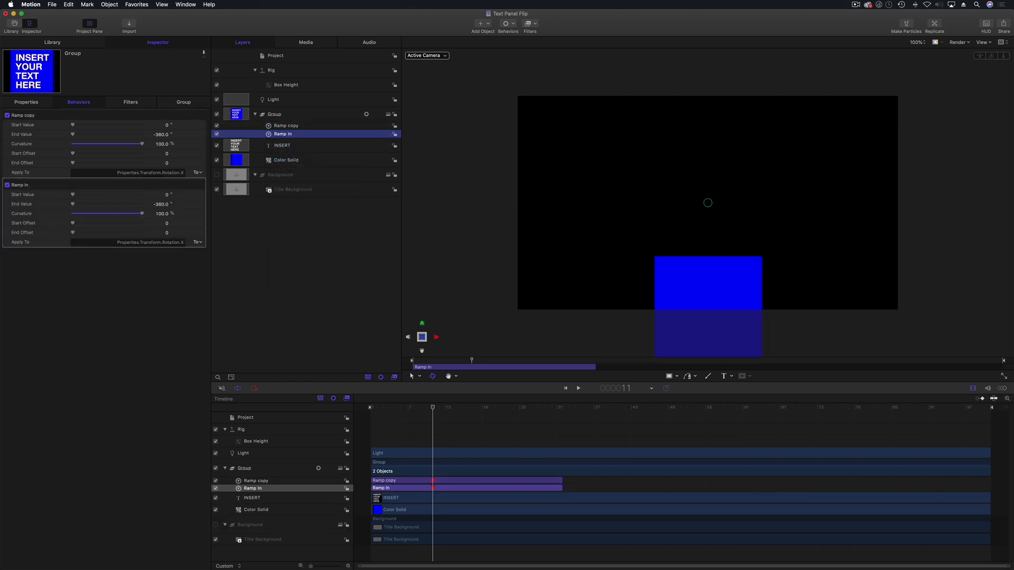
click(288, 127)
click(302, 127)
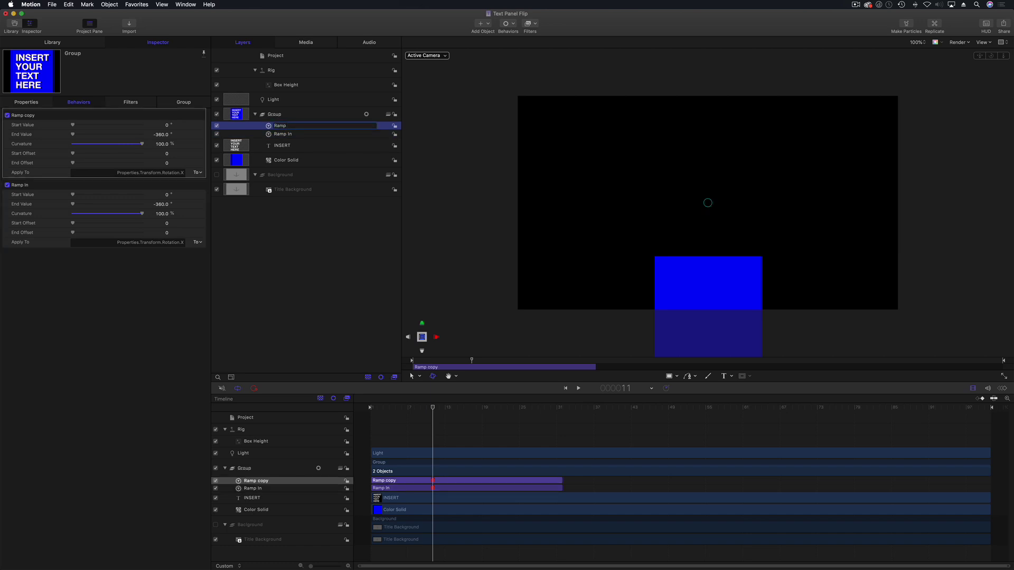
text(Out)
click(231, 260)
click(288, 135)
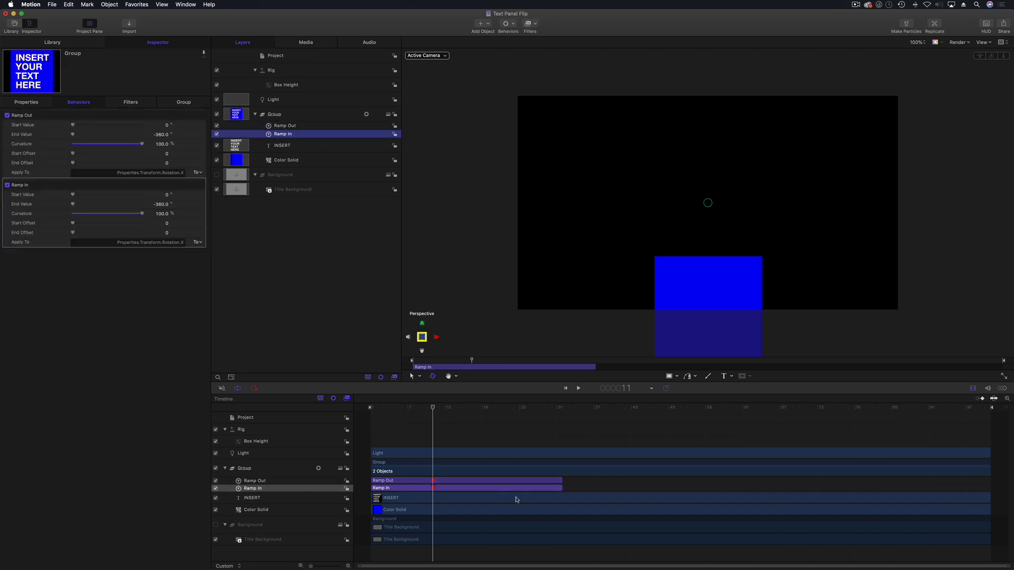
- Move Ramp Out clear of Ramp In, shift Ramp In so its marker meets the project start, and play the intro flip
drag(443, 484, 753, 481)
drag(393, 408, 434, 412)
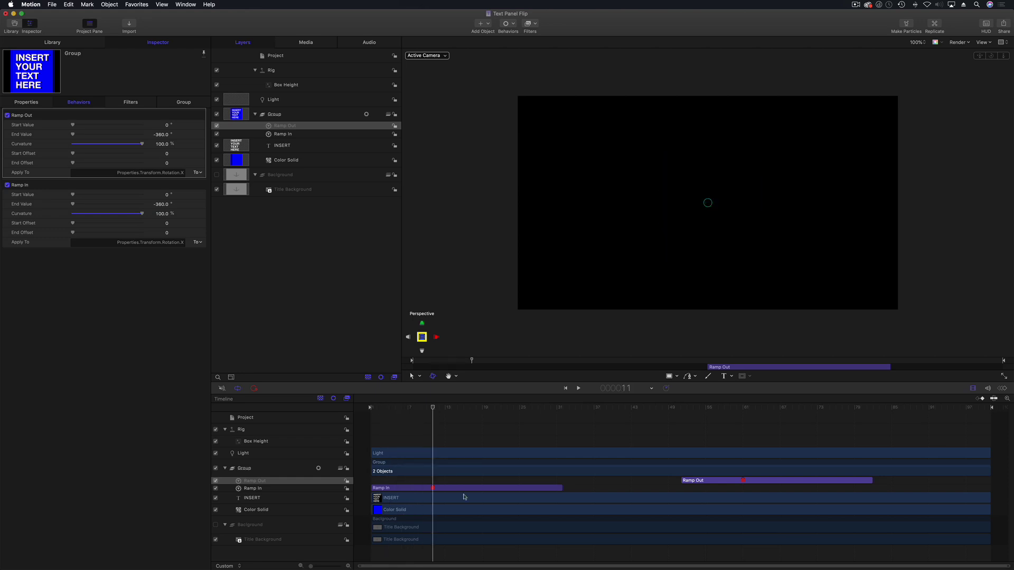
drag(460, 490, 400, 490)
click(369, 408)
key(space)
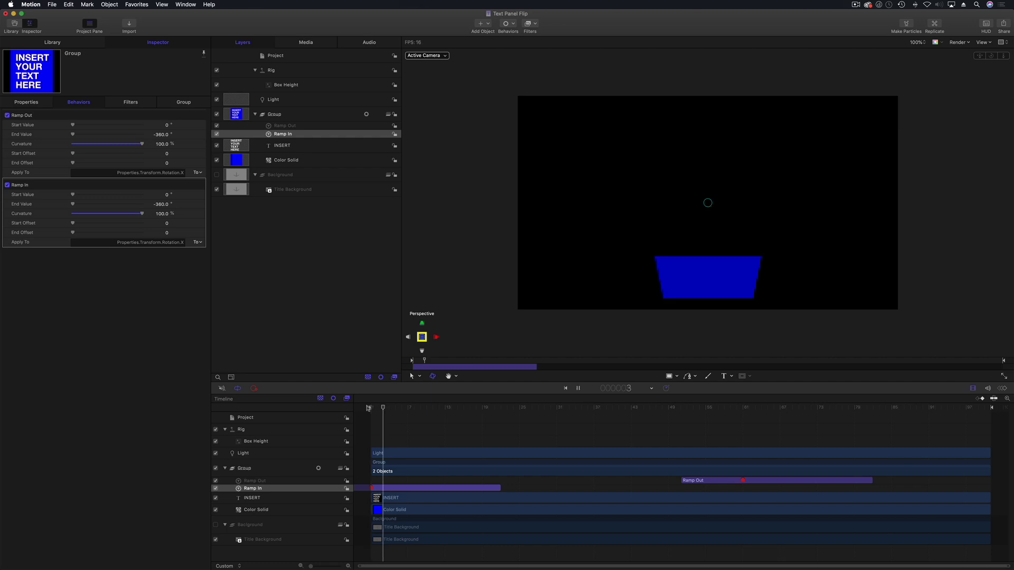
key(space)
- Move Ramp Out to start at frame 90, near the project end, and play the animation from the start
drag(769, 485, 1012, 485)
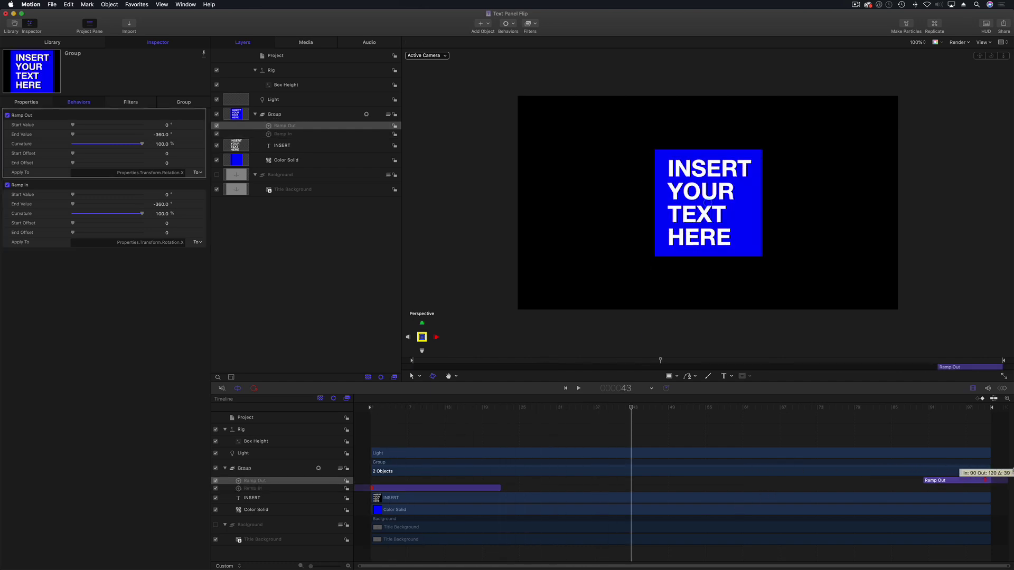
click(955, 483)
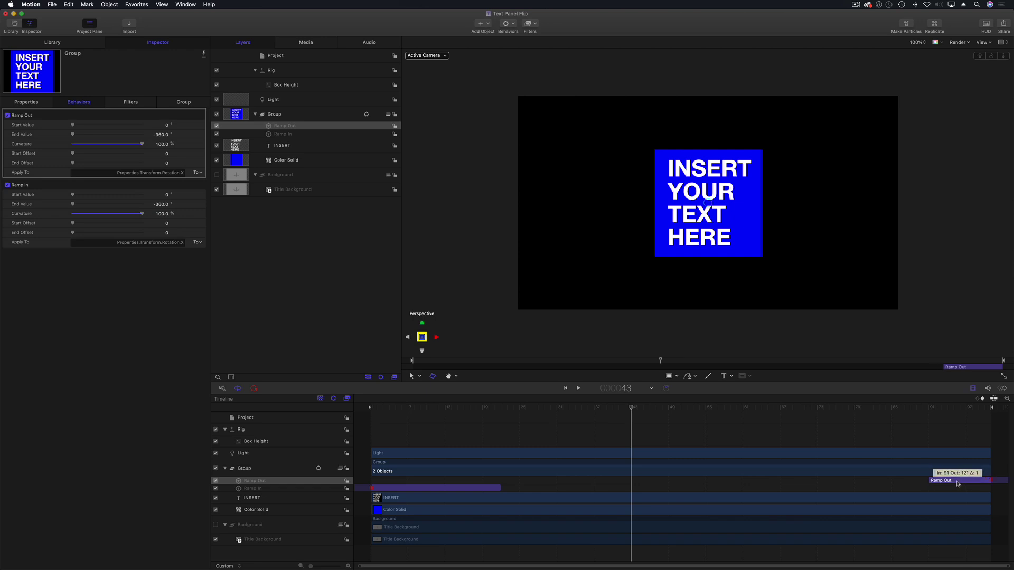
drag(921, 410, 364, 415)
key(space)
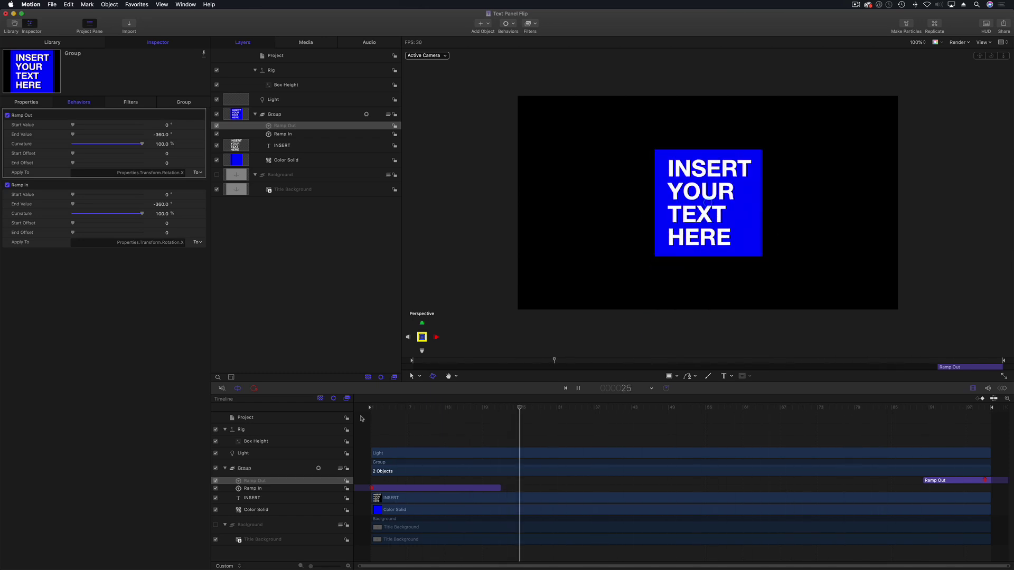
key(space)
- Add a project marker at frame 23, just after Ramp In ends, and change it to a build-in marker
drag(528, 410, 502, 411)
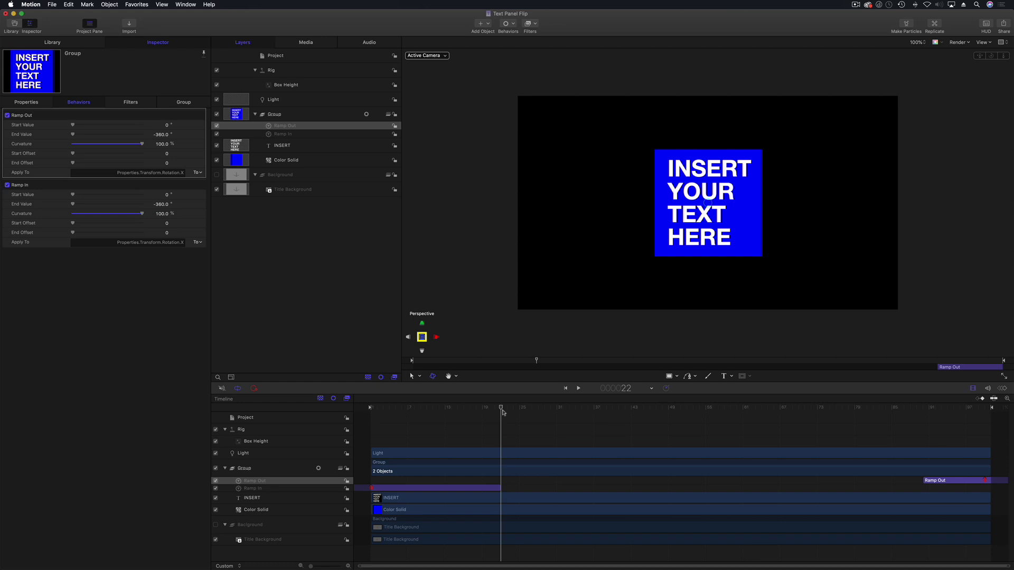
mouse_move(530, 406)
mouse_down()
mouse_move(910, 408)
mouse_move(507, 424)
mouse_up()
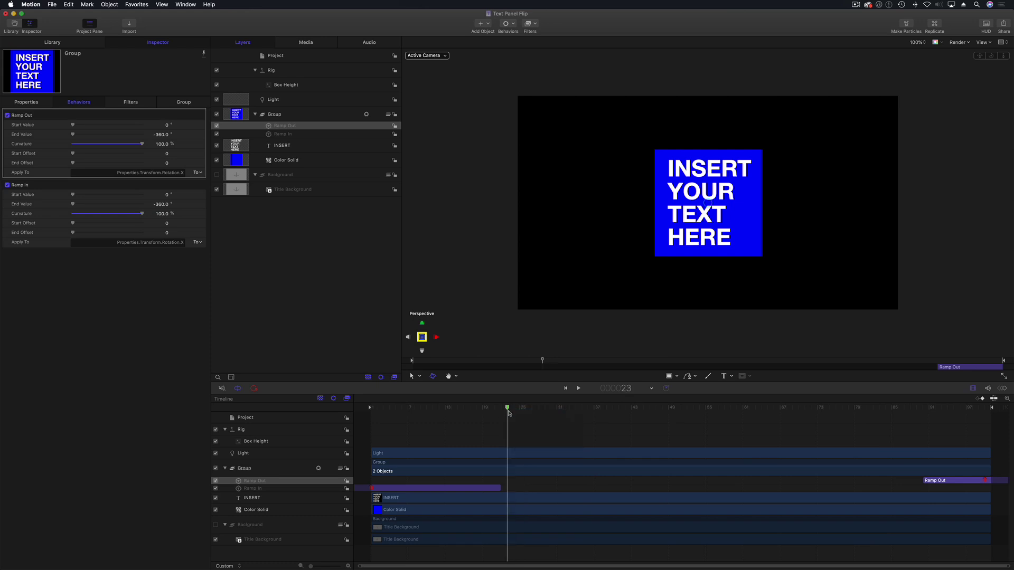
right_click(508, 411)
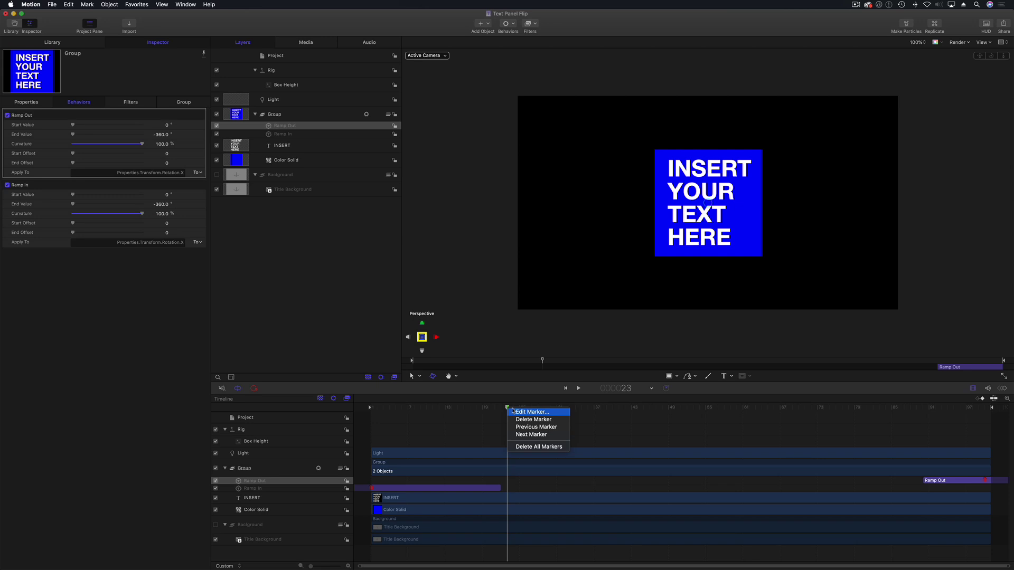
click(513, 412)
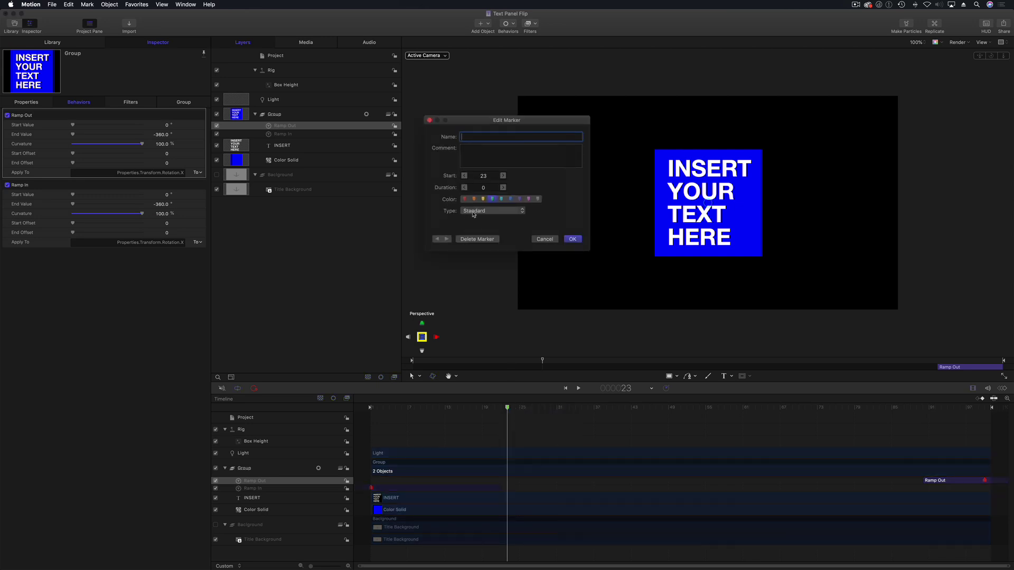
click(474, 214)
click(476, 230)
click(572, 240)
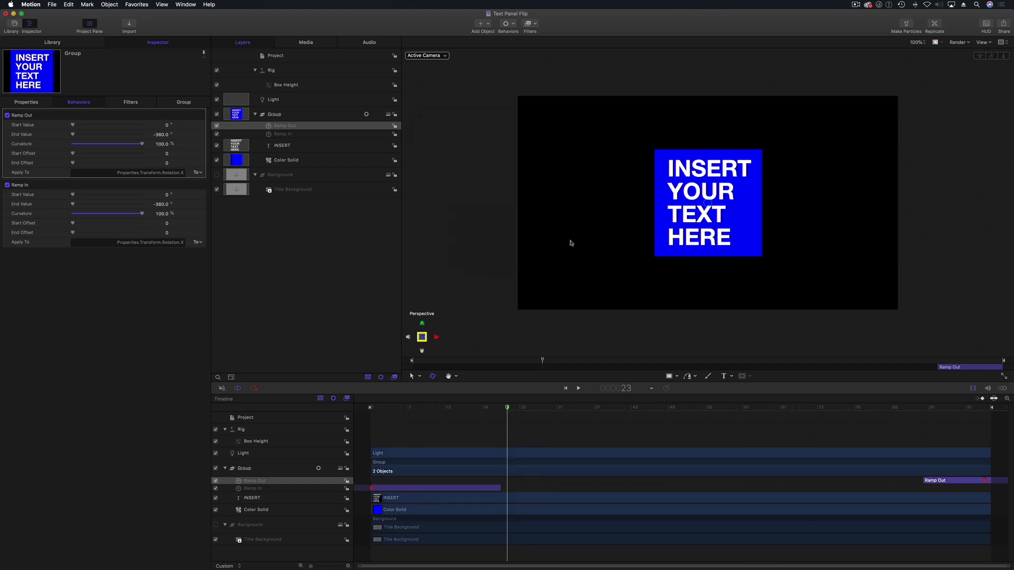
- Add a project marker at frame 89, just before Ramp Out starts, and change it to Build Out - Optional
drag(909, 408, 917, 412)
key(m)
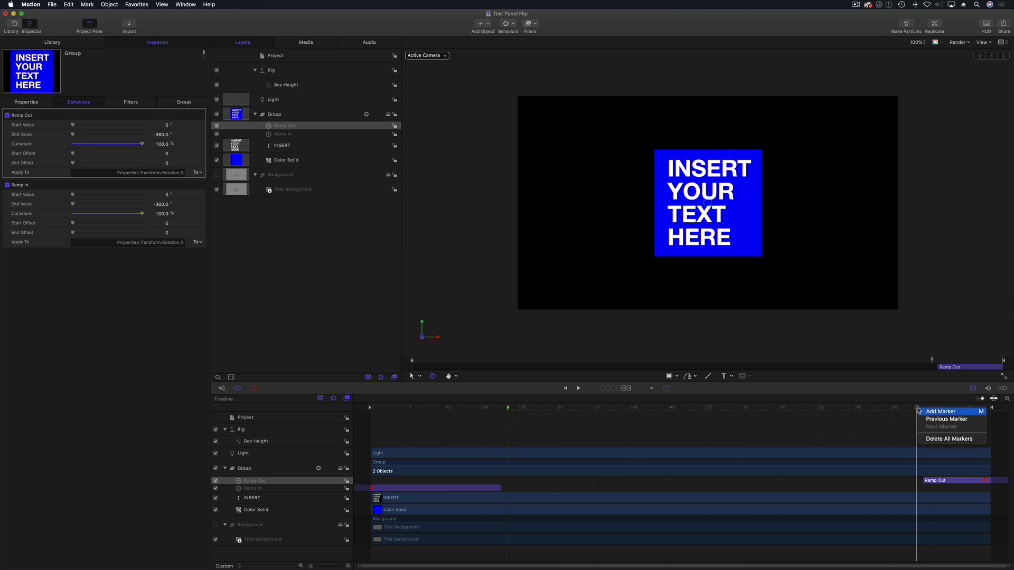
right_click(919, 412)
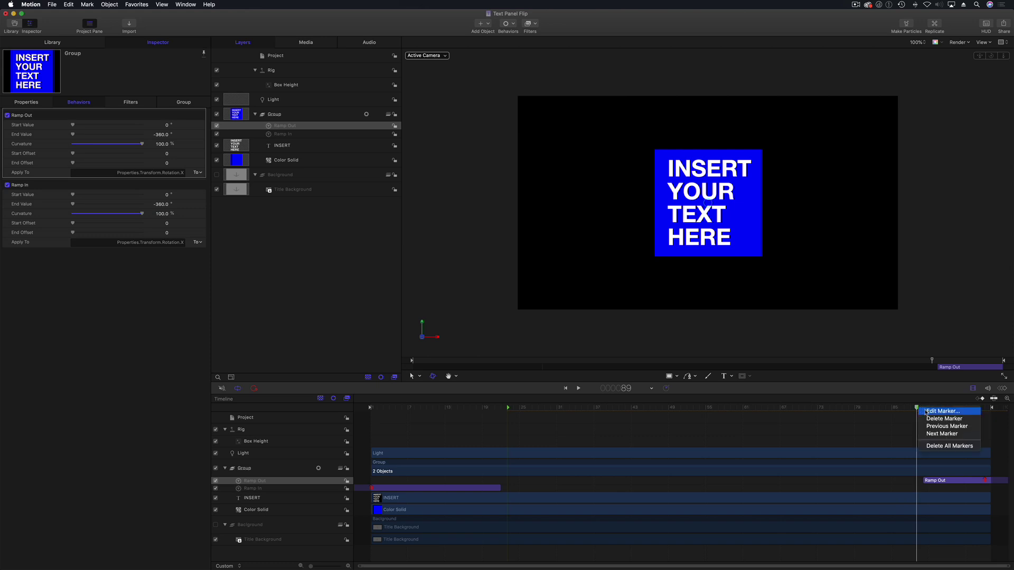
click(943, 411)
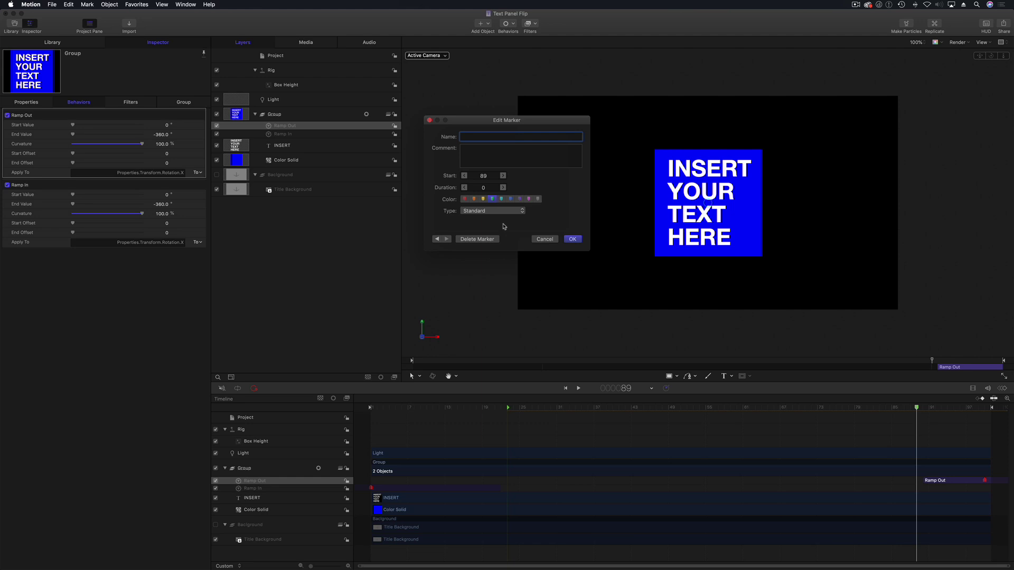
click(488, 212)
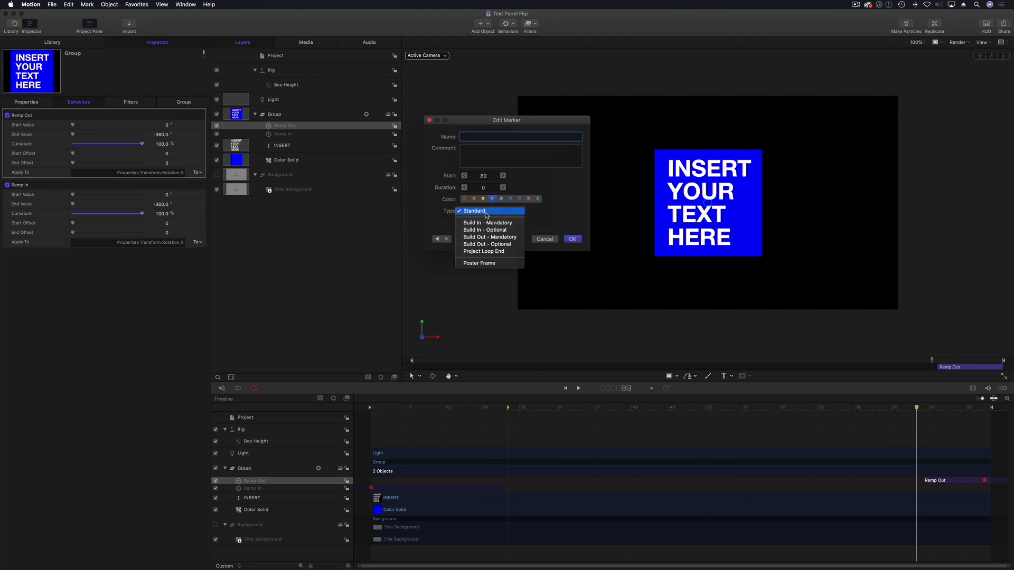
click(518, 245)
click(573, 239)
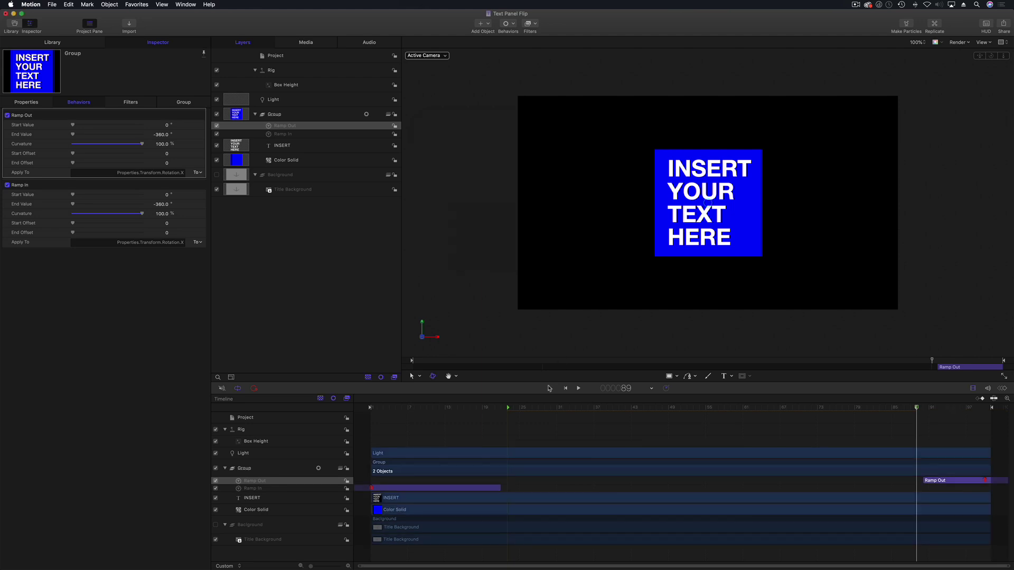
- Review the project's published Build In and Build Out parameters against the timeline markers, and save the template
click(472, 408)
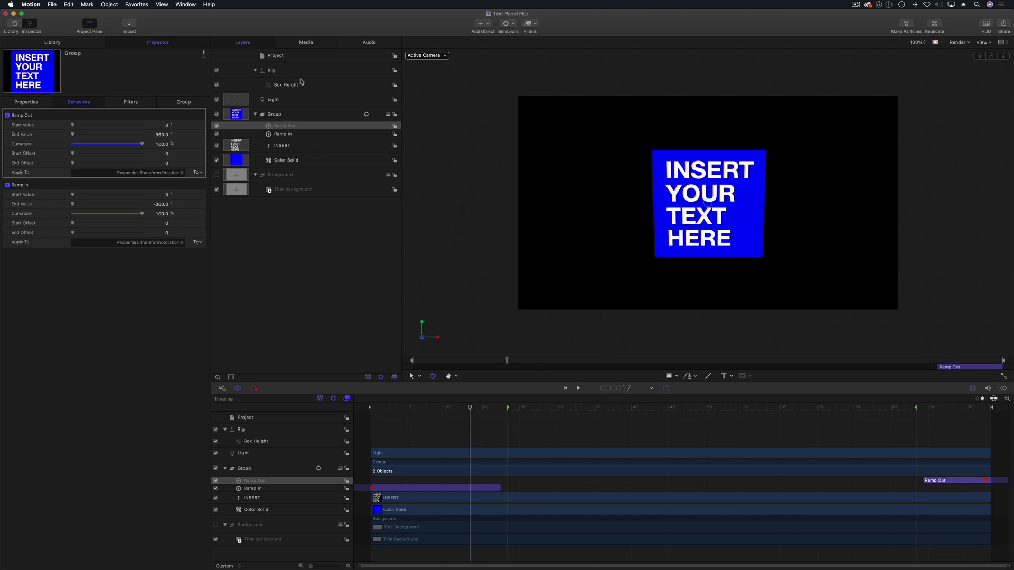
click(302, 61)
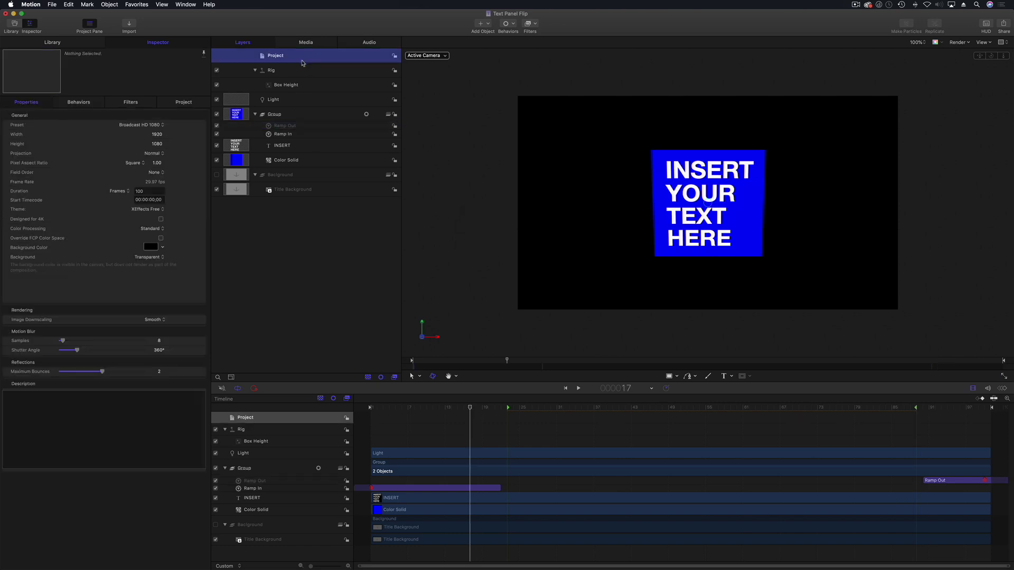
click(177, 106)
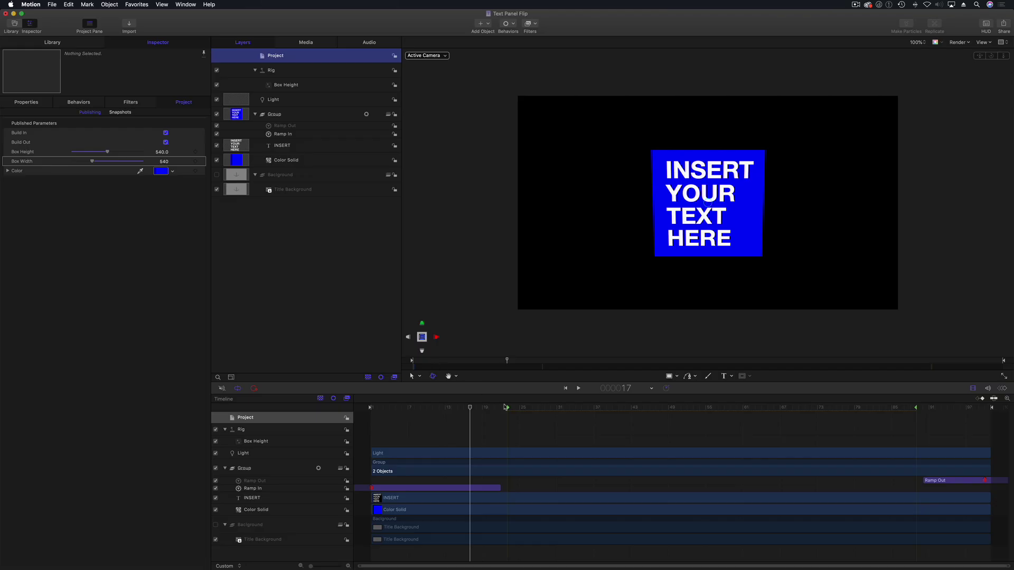
click(507, 408)
mouse_move(510, 411)
mouse_down()
mouse_move(501, 411)
mouse_move(527, 411)
mouse_up()
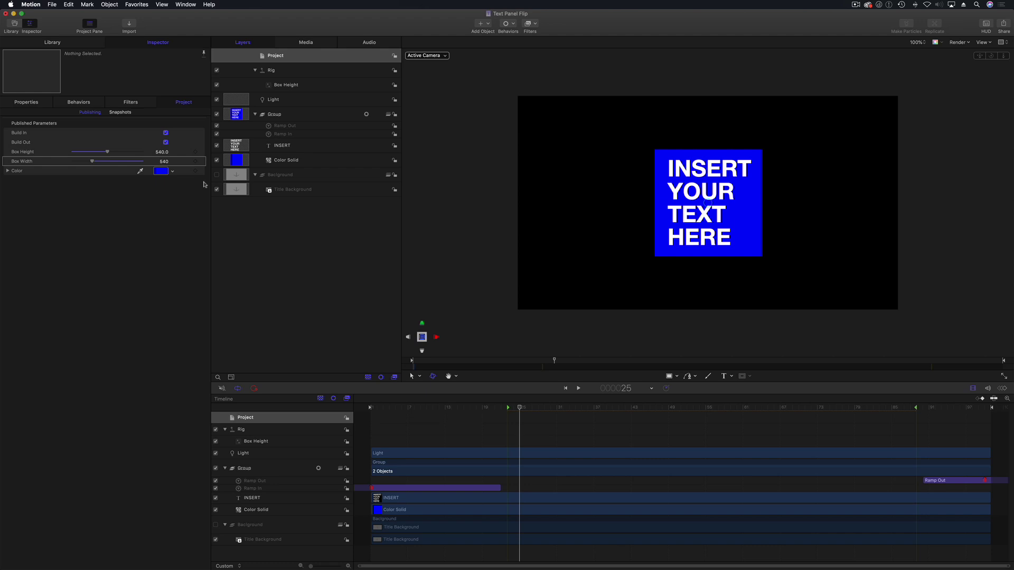
drag(666, 408, 515, 412)
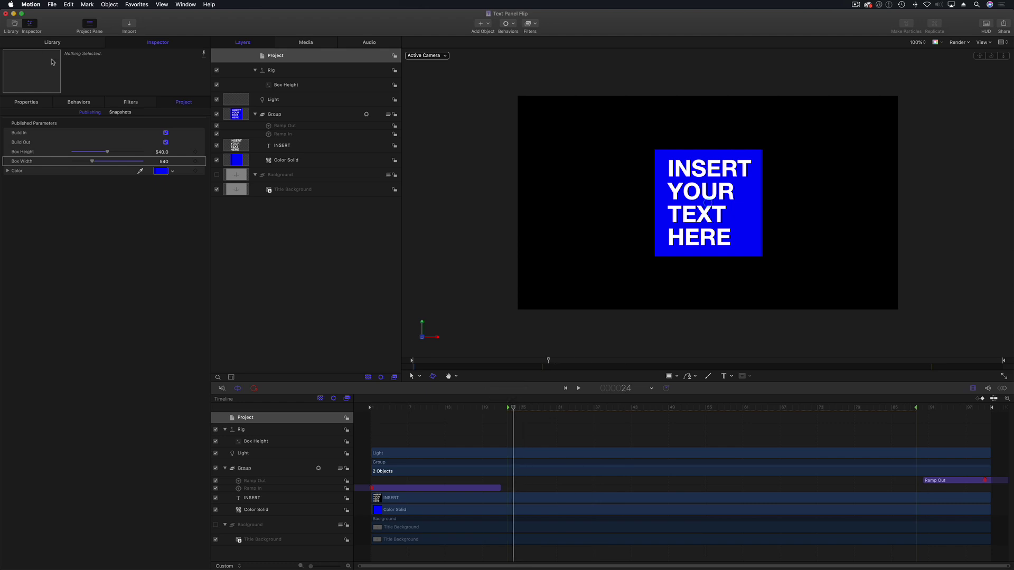
click(52, 4)
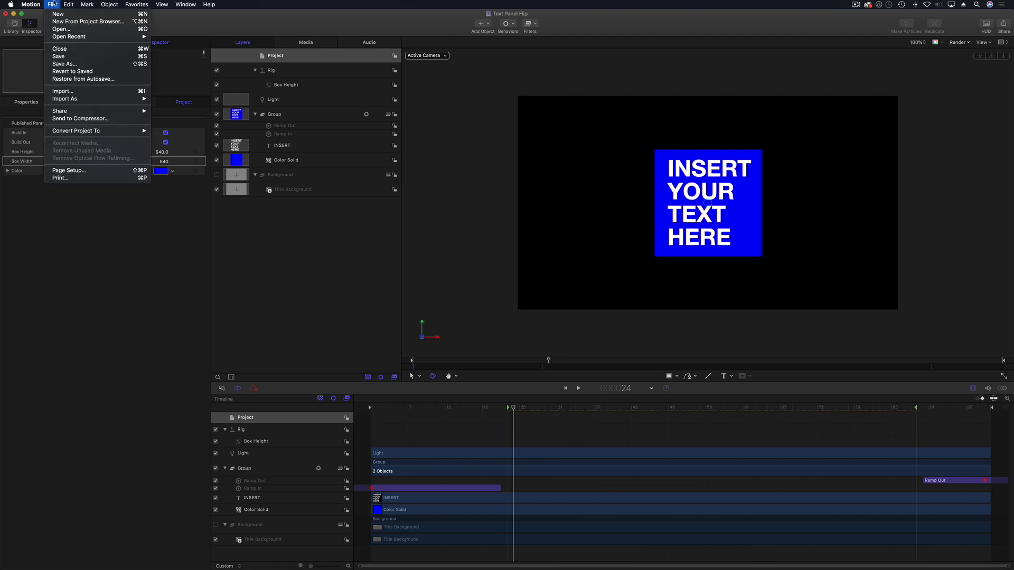
click(59, 60)
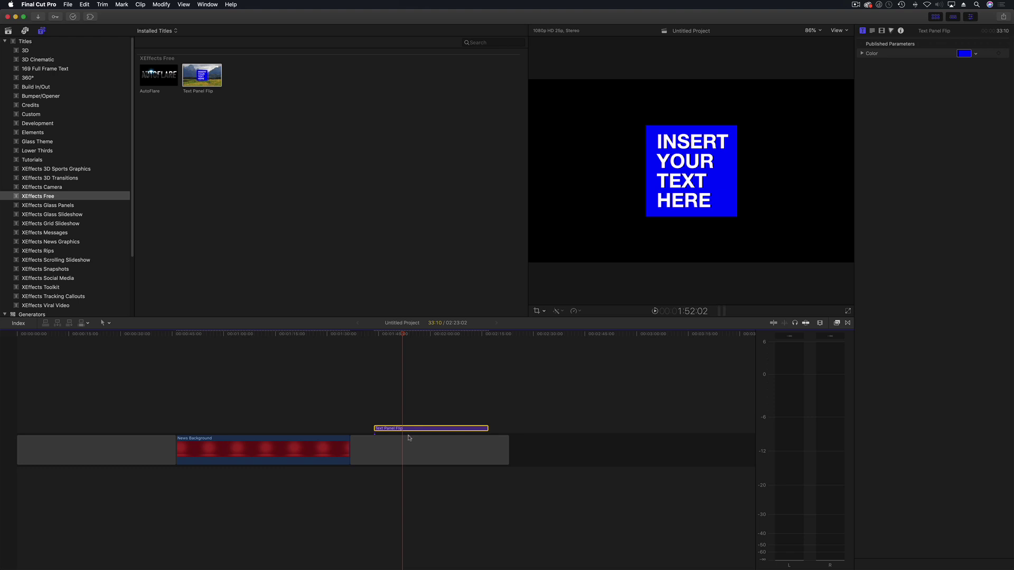
- In Final Cut Pro, replace the old Text Panel Flip clip with the updated XEffects Free title and shorten it slightly
key(Delete)
drag(196, 72, 376, 428)
drag(478, 428, 458, 429)
- Play the start and end of the new Text Panel Flip title to check its intro and outro flips
click(370, 335)
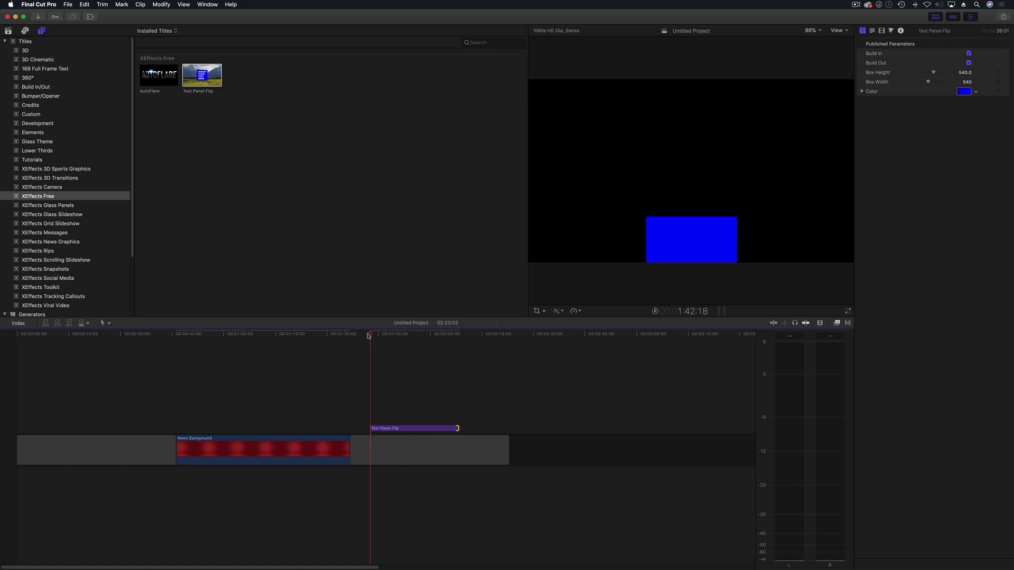
click(369, 337)
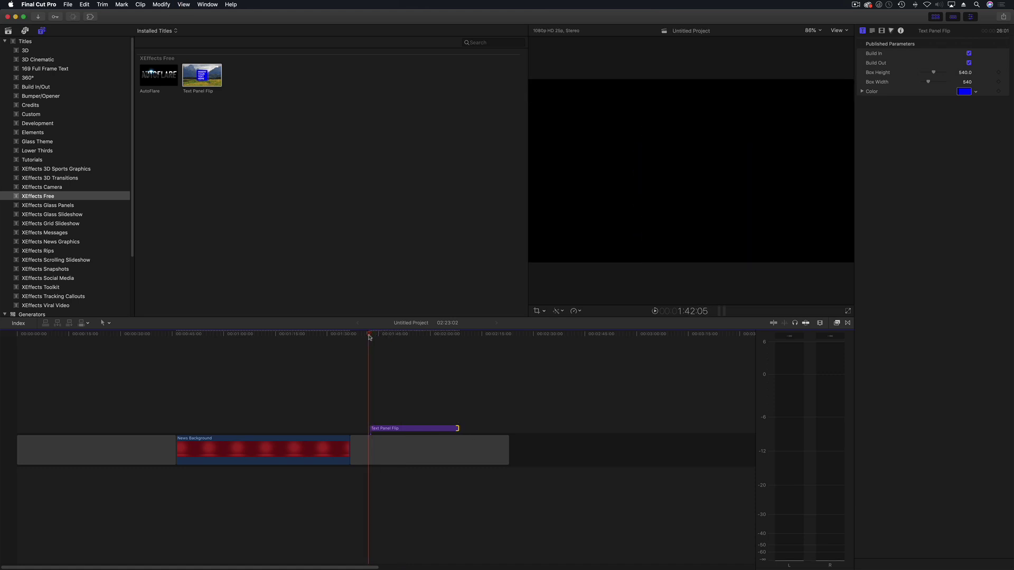
key(space)
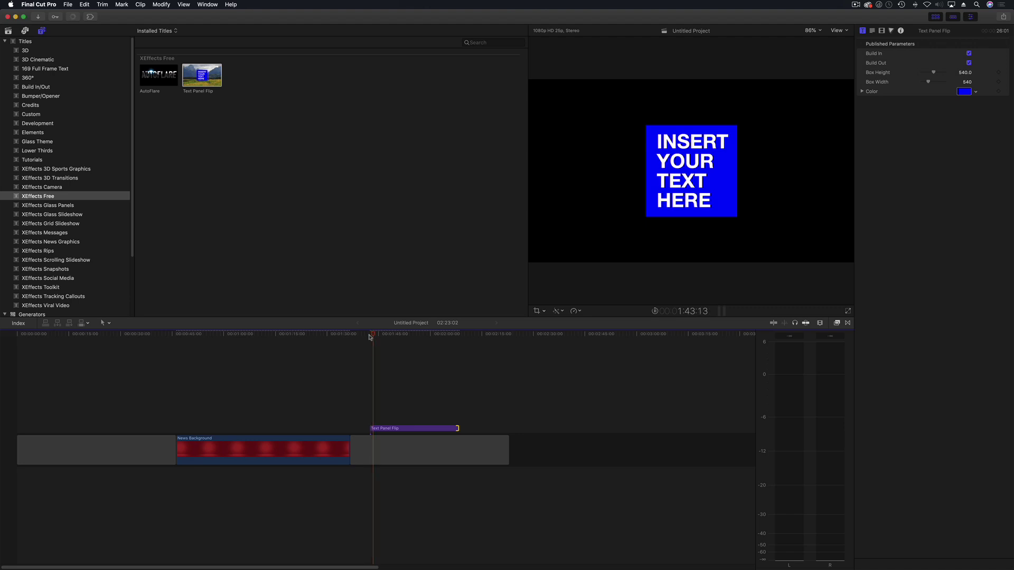
drag(430, 337, 442, 336)
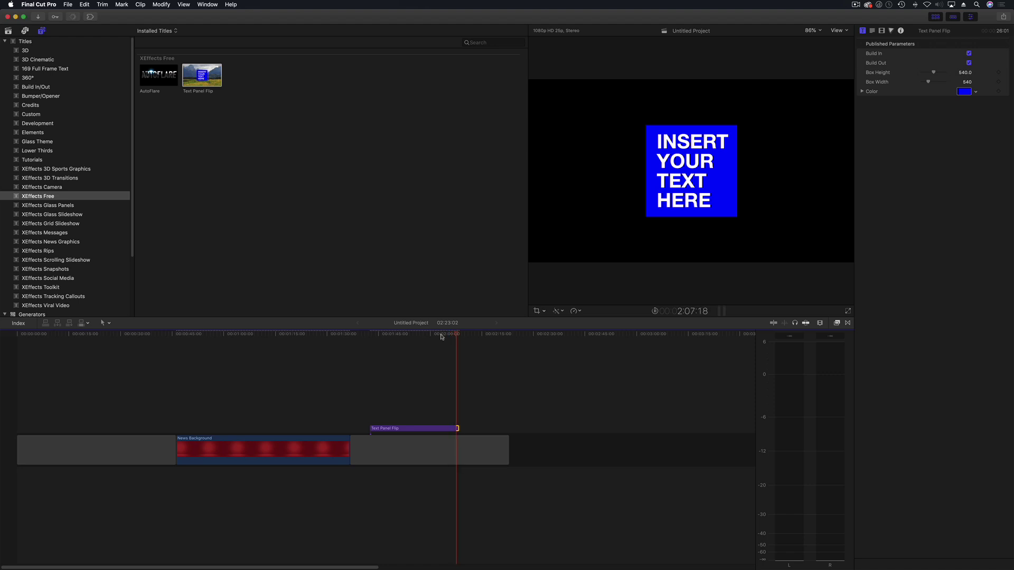
key(space)
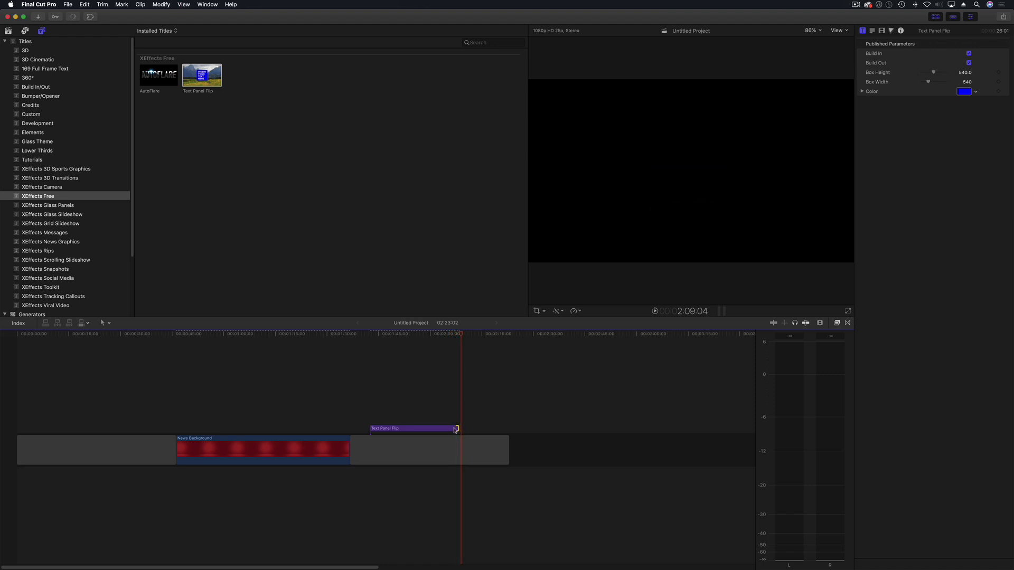
- Shorten the Text Panel Flip title first to 11:22 and finally to 3:21, playing the animation after each trim
drag(457, 428, 409, 429)
click(387, 335)
key(super+equal)
click(326, 335)
key(space)
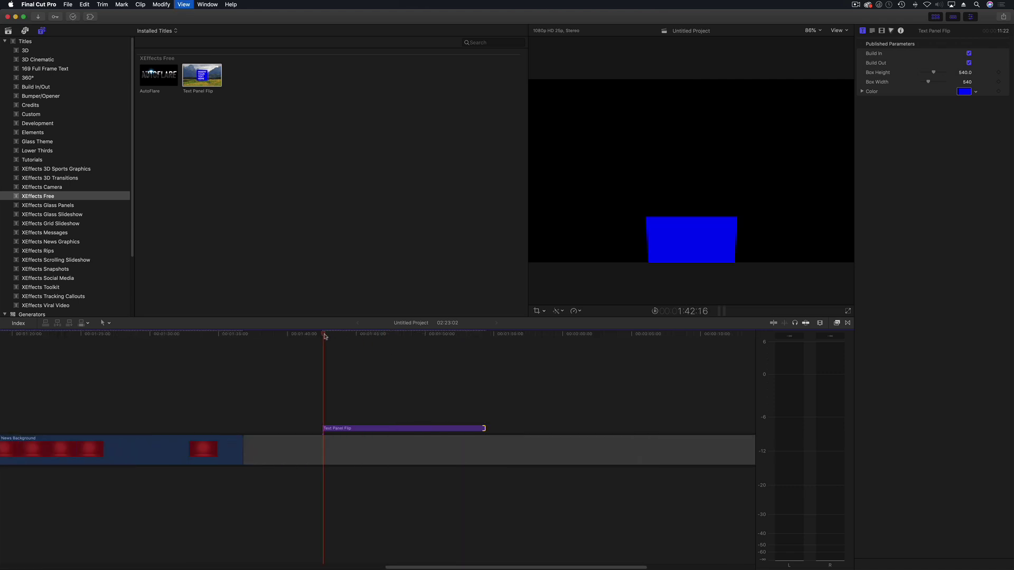
drag(483, 428, 374, 428)
click(323, 335)
key(space)
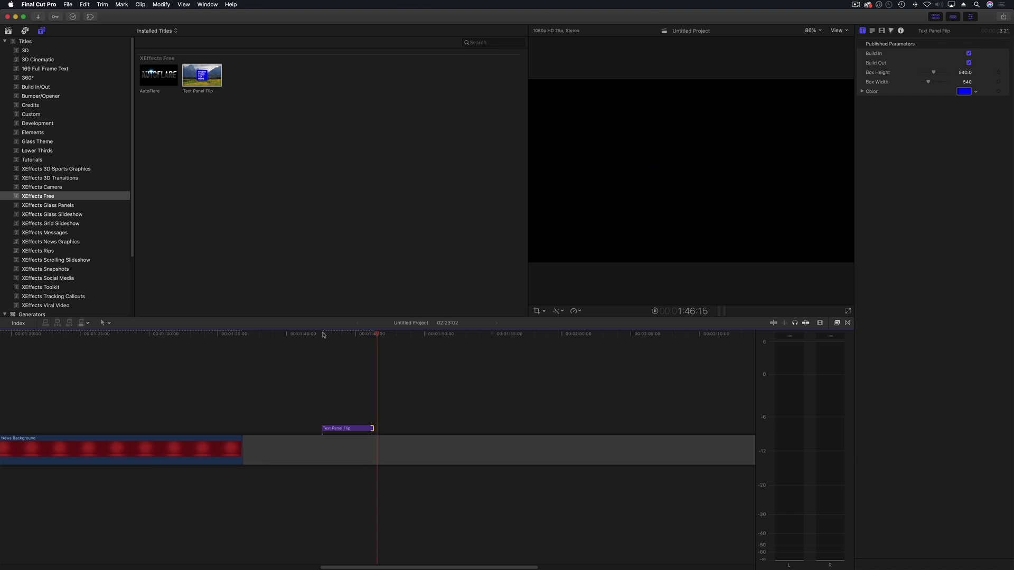
key(space)
- Duplicate the title directly after the original and change the copy's text to "HAS THIS BEEN OK", one word per line
click(340, 335)
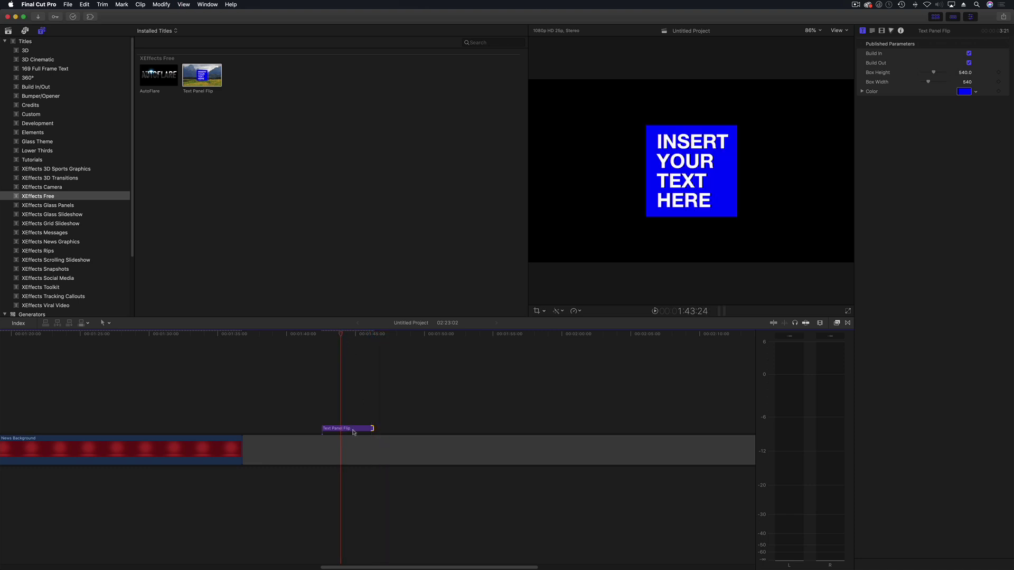
drag(350, 430, 400, 432)
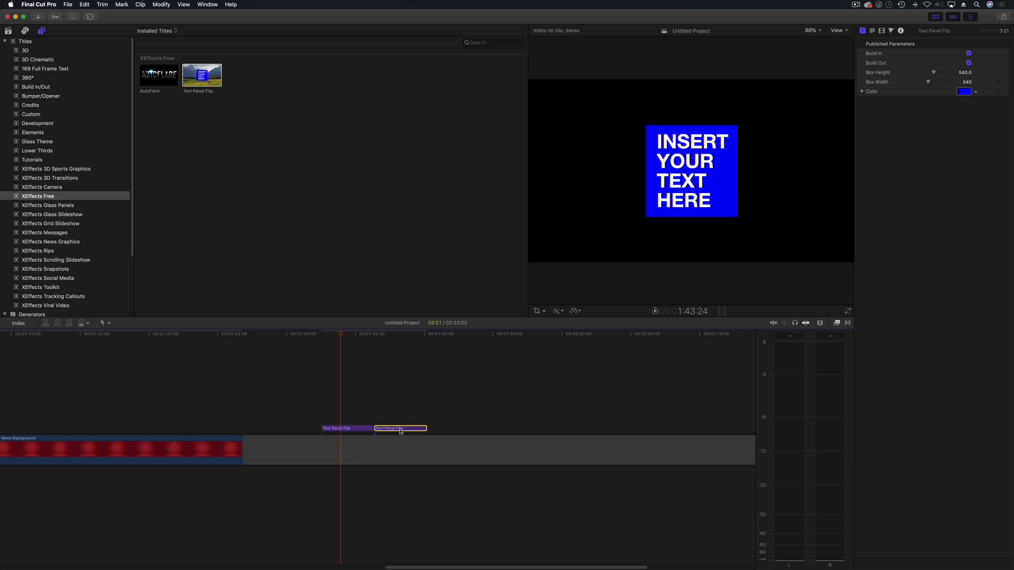
double_click(396, 430)
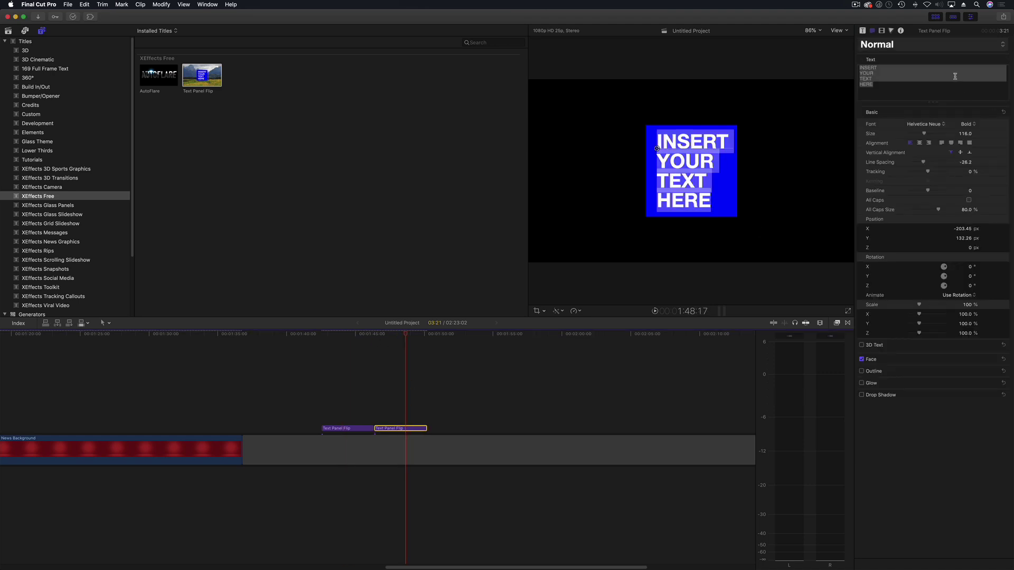
click(874, 82)
drag(874, 82, 860, 65)
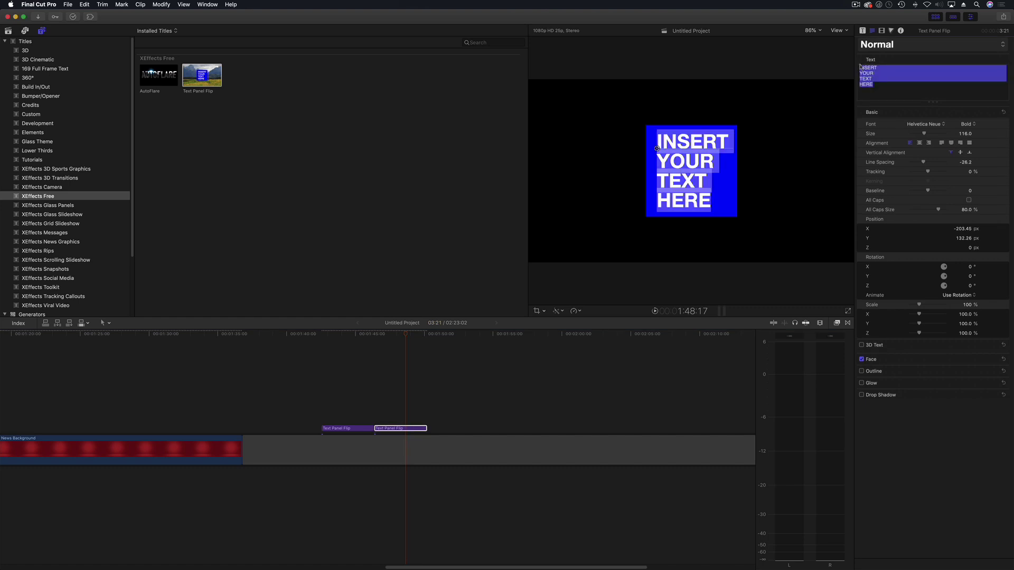
text(HAS)
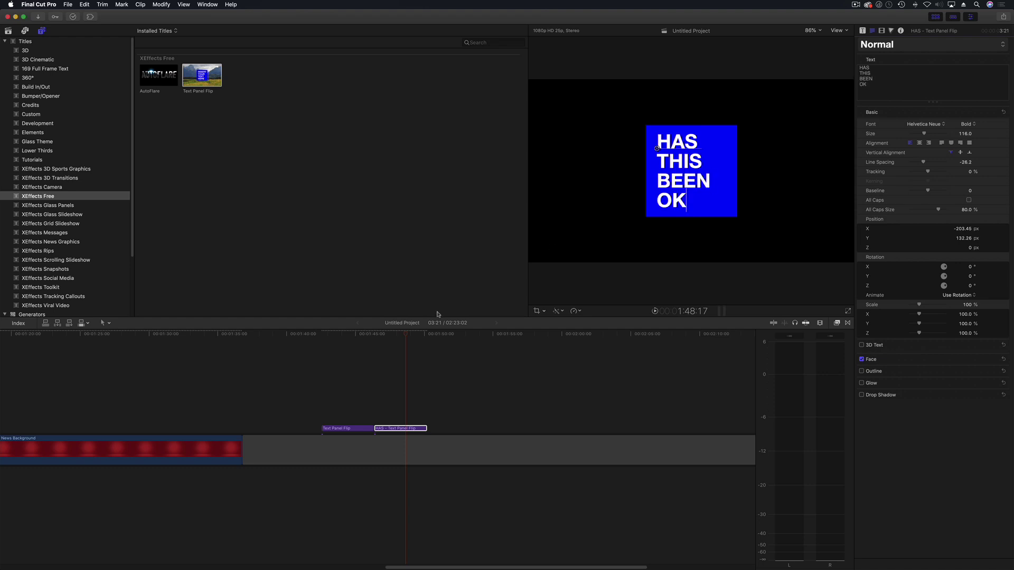
- Play across the cut between the original title and the "HAS THIS BEEN OK" title to check the flip transition
drag(325, 337, 332, 335)
key(space)
click(363, 339)
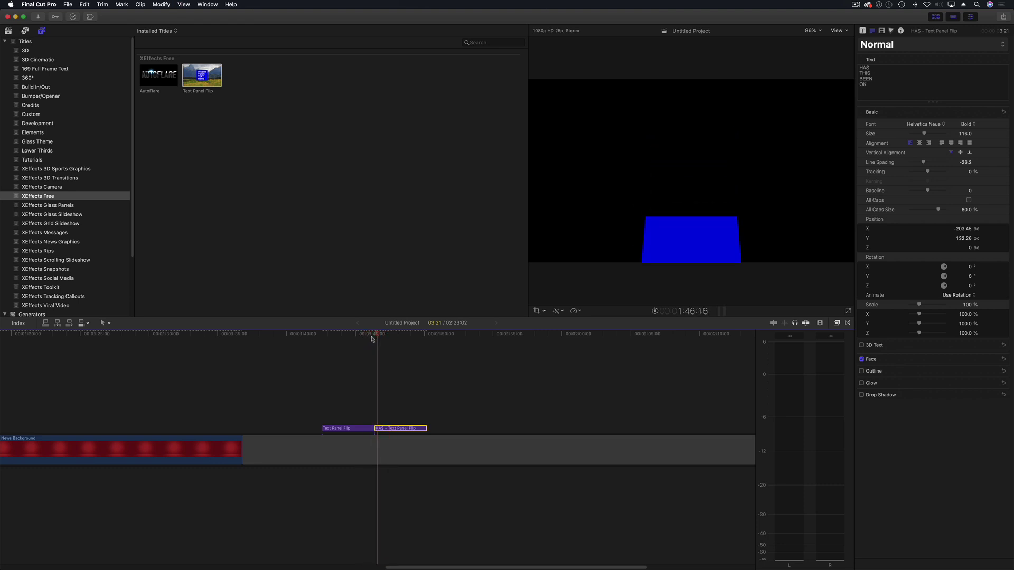
- Place another copy of the original title directly after the "HAS THIS BEEN OK" title and play the three titles
drag(348, 433, 452, 430)
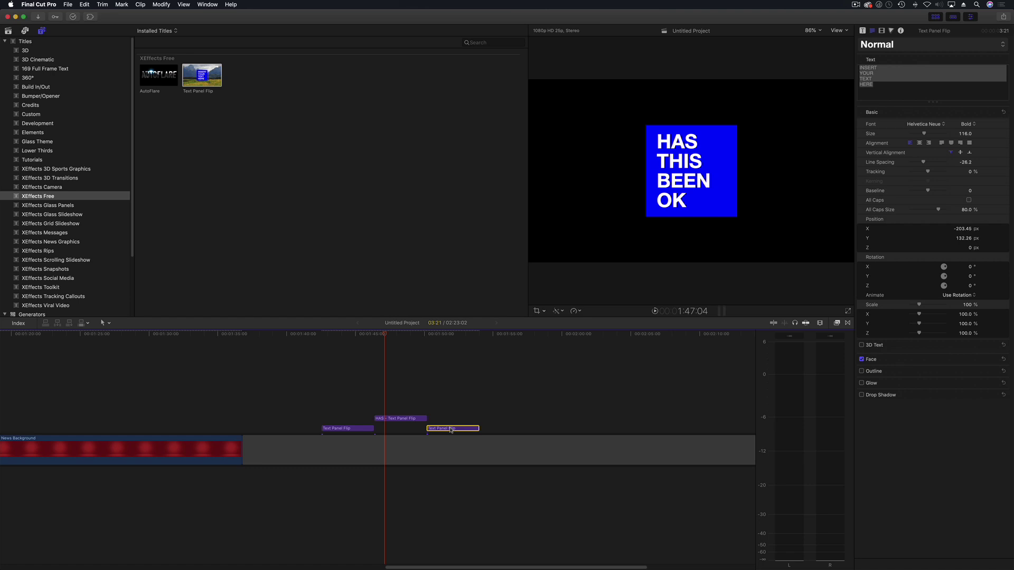
drag(417, 330, 317, 344)
key(space)
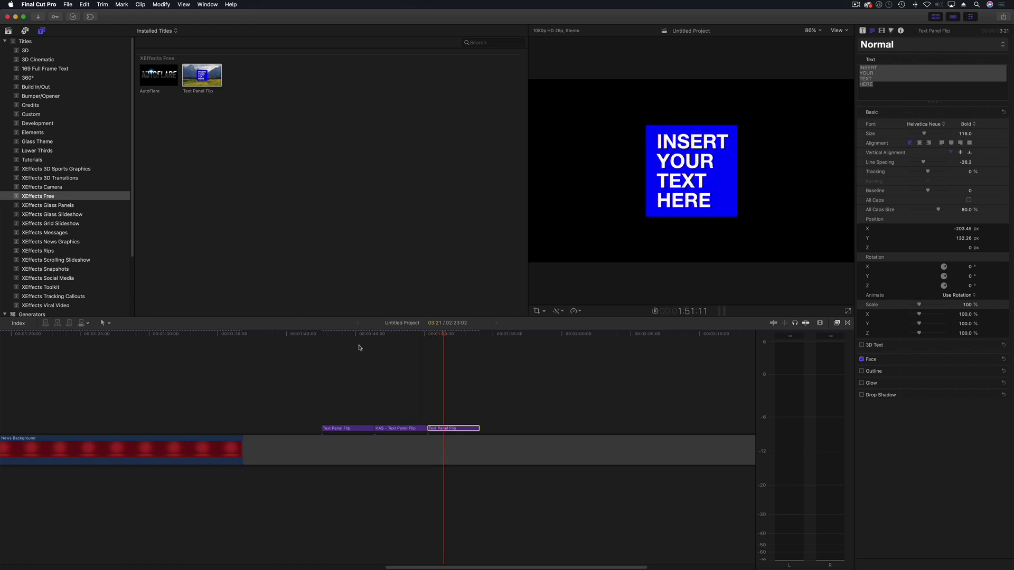
key(space)
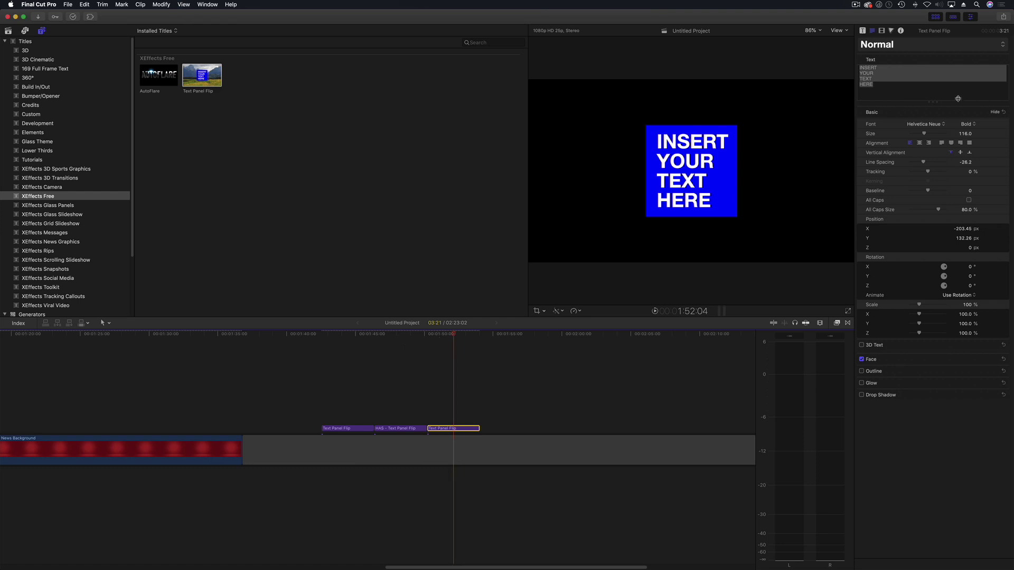
- Show the third title's published parameters and play its outro flip
click(863, 31)
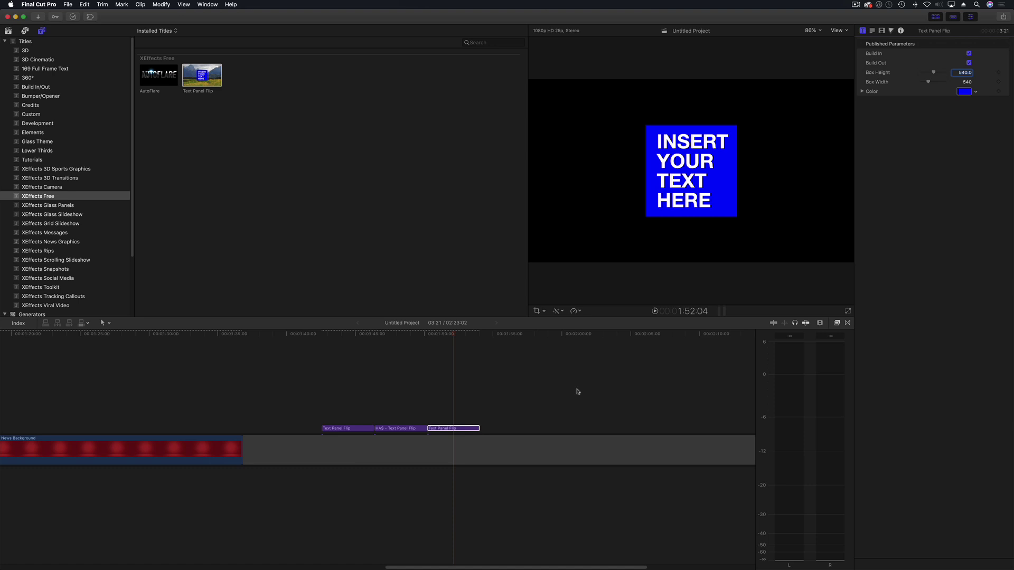
click(452, 335)
key(space)
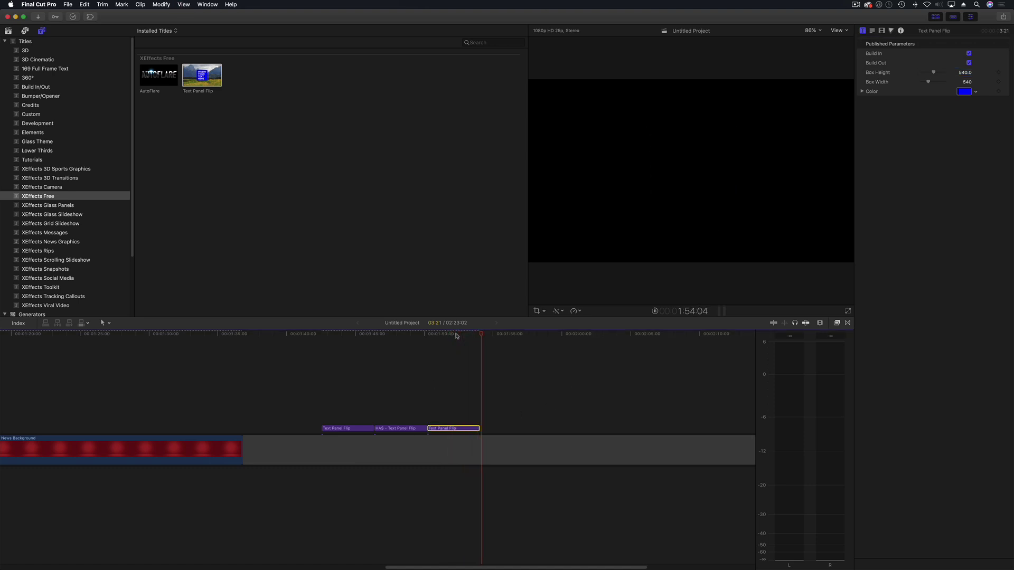
click(451, 335)
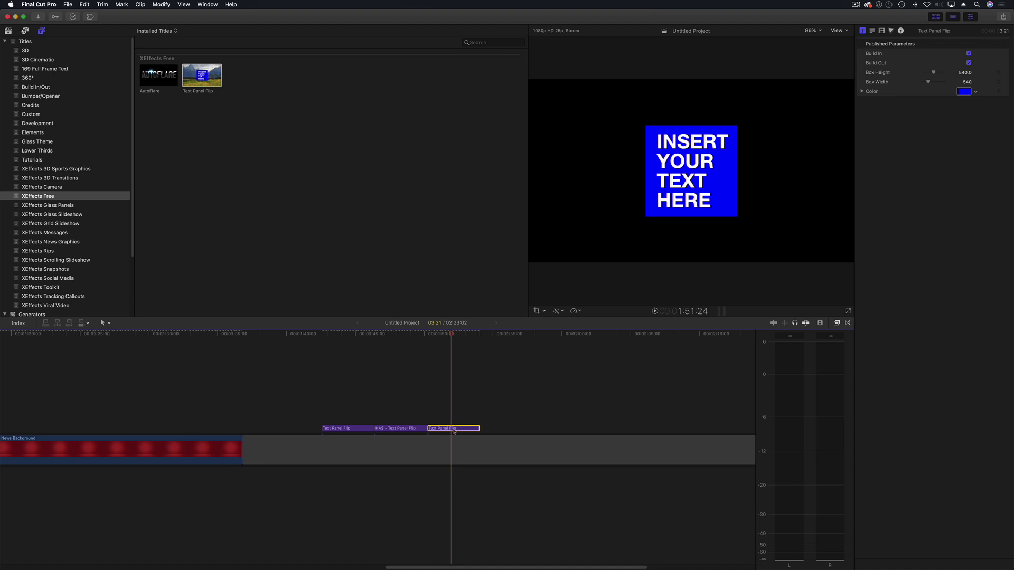
- Move the third title later to leave a gap after the second, and turn off its Build In and Build Out
drag(454, 431, 486, 431)
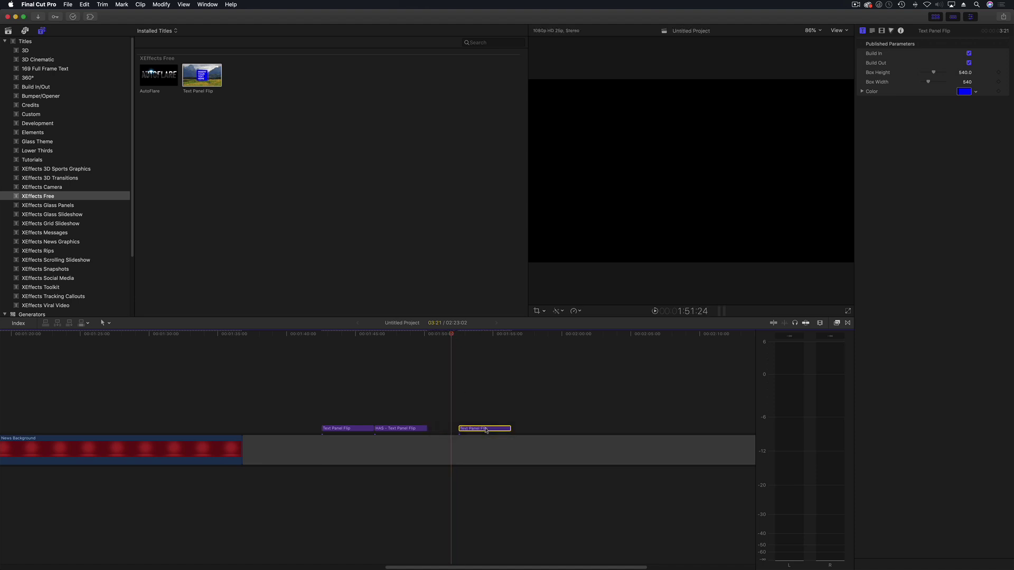
click(481, 340)
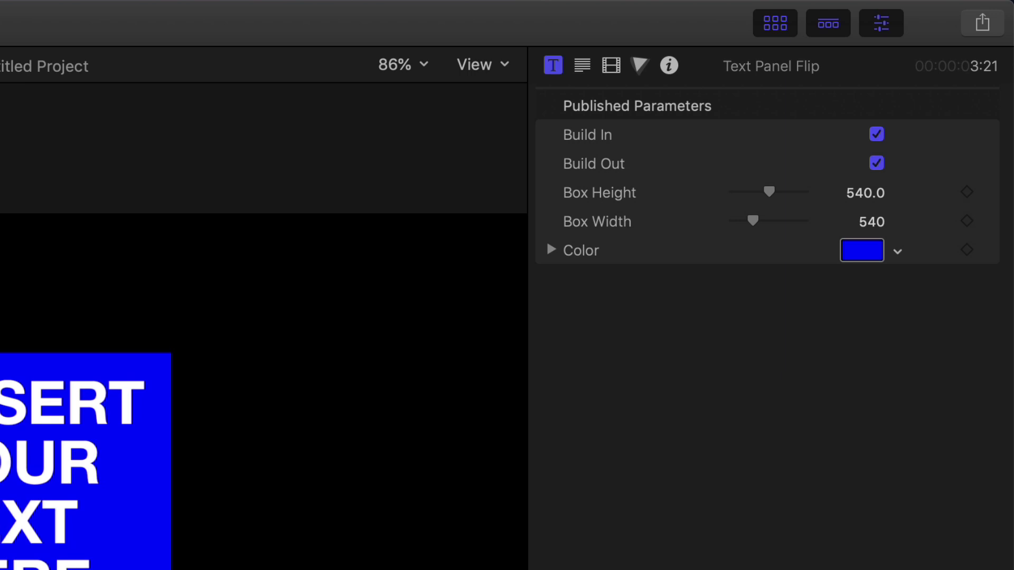
click(878, 136)
click(879, 164)
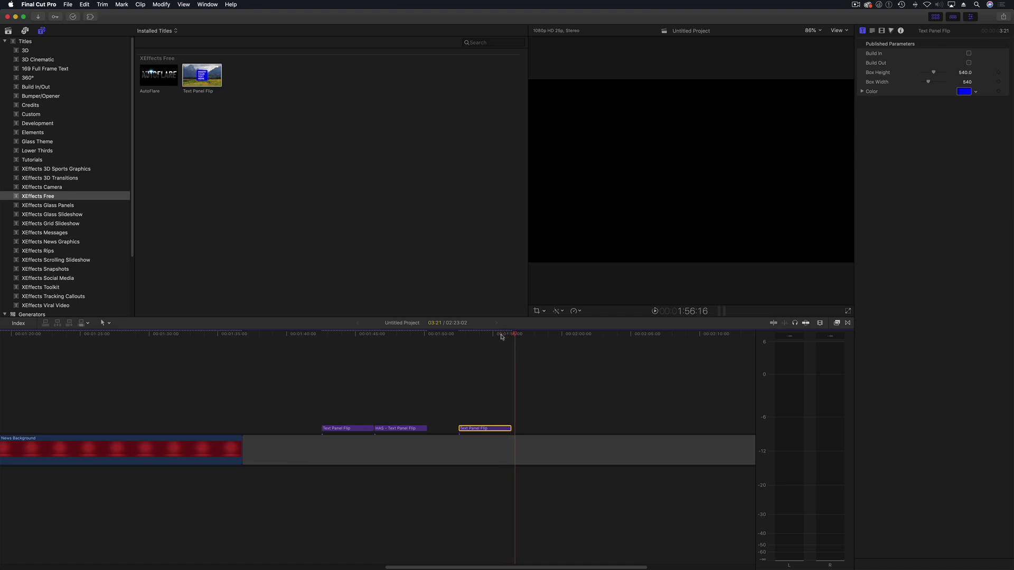
click(461, 338)
click(357, 336)
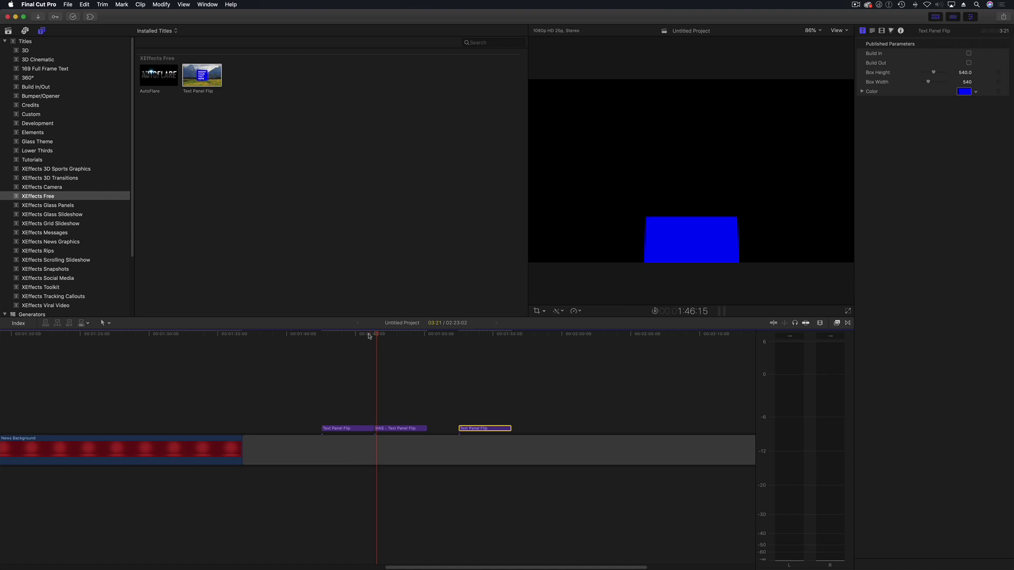
- Play from the first title into the "HAS THIS BEEN OK" title to check the flip between them
key(space)
drag(394, 337, 334, 338)
key(space)
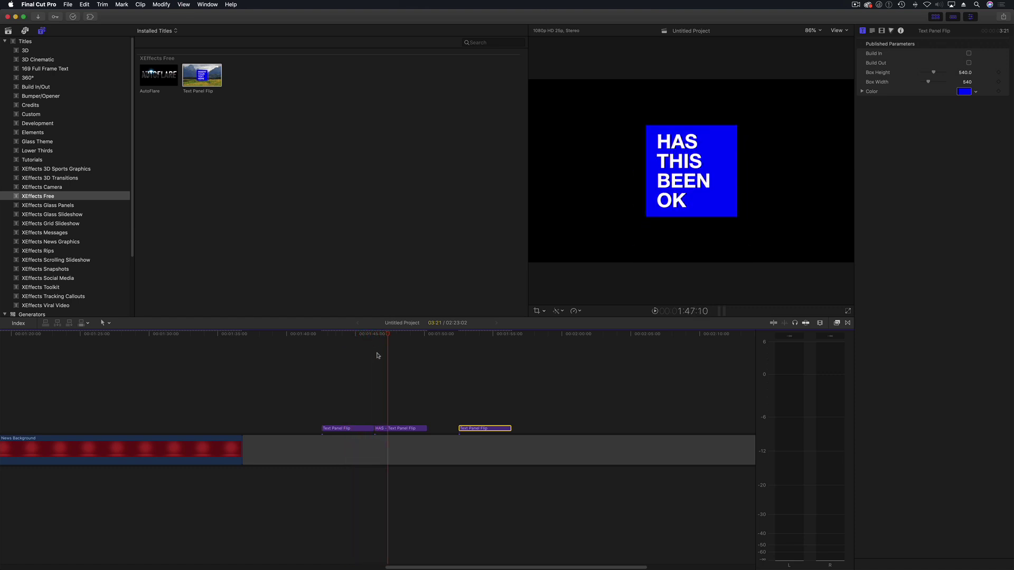
- Show the earlier News Background clip in the viewer at about 59:11
key(super+minus)
scroll(378, 355, left, 5)
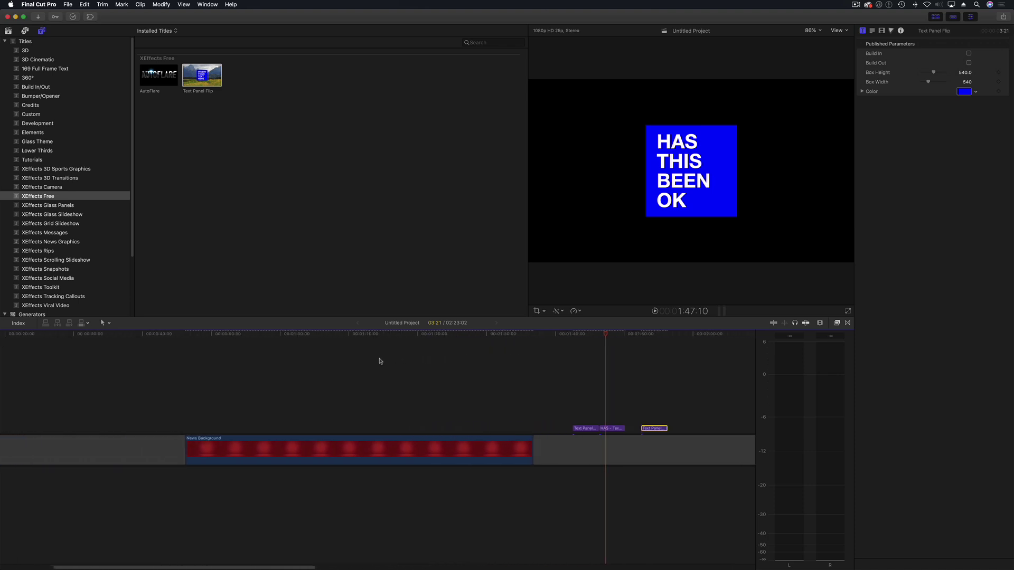
mouse_move(272, 335)
mouse_down()
mouse_move(257, 337)
mouse_move(287, 338)
mouse_move(252, 341)
mouse_move(333, 340)
mouse_move(275, 338)
mouse_up()
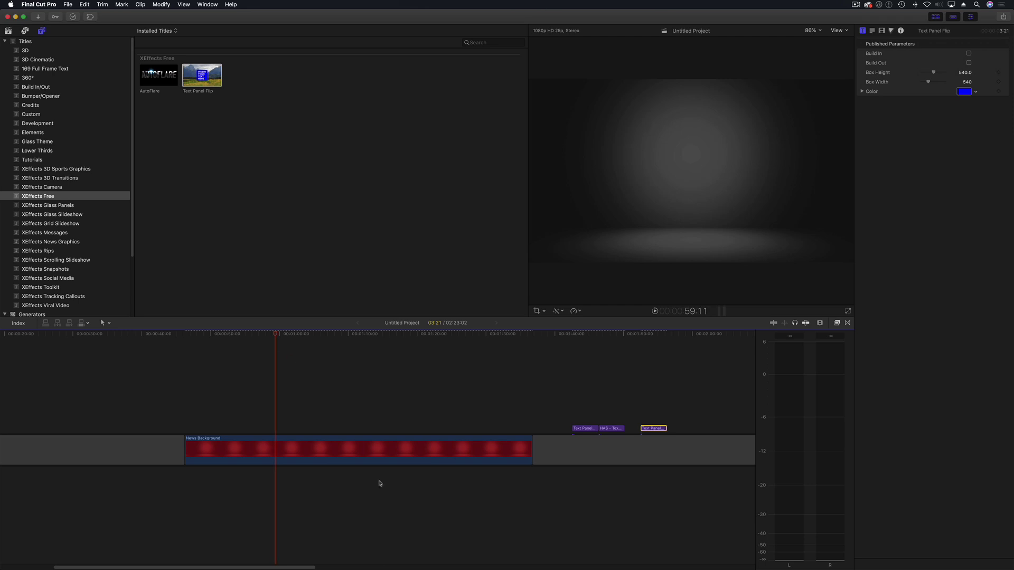
- Switch to Safari and view two preview images on the XEffects News Graphics product page
mouse_move(381, 564)
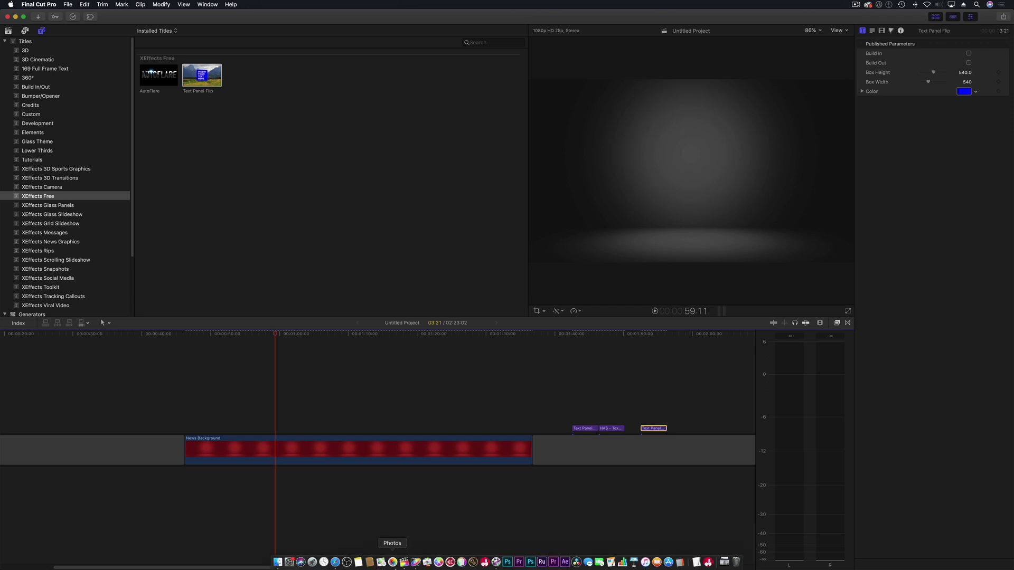
click(334, 563)
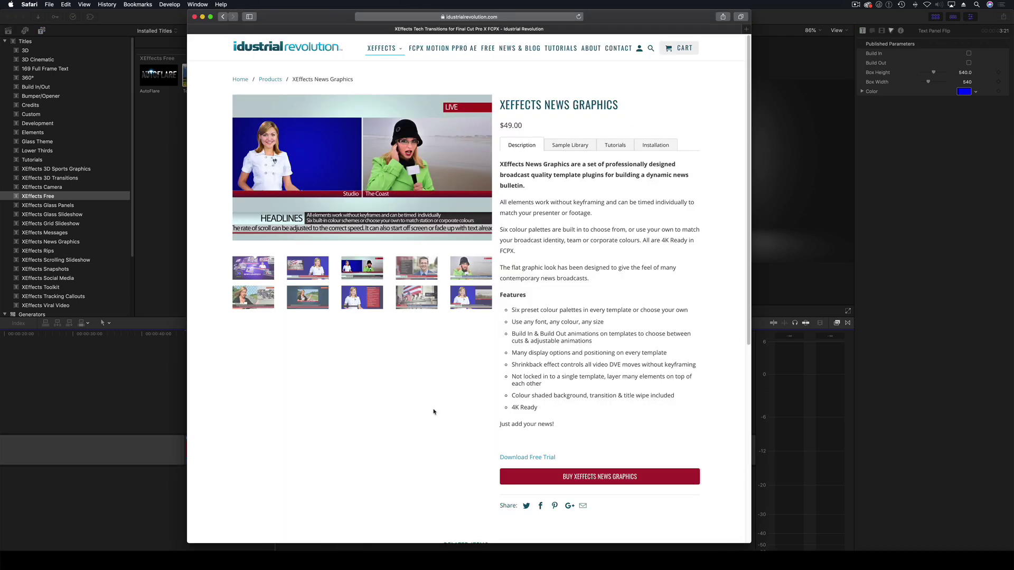
click(309, 266)
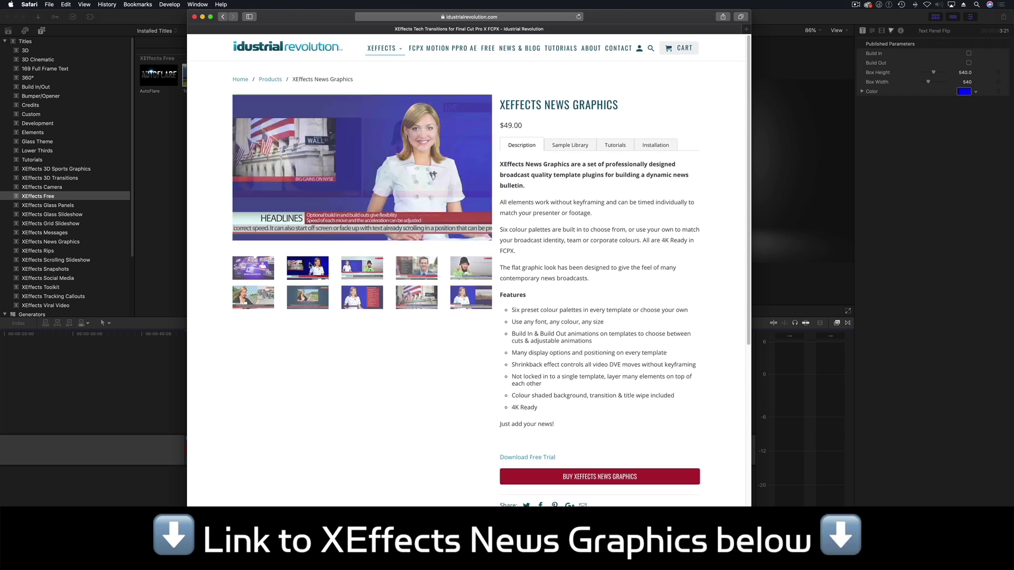
click(359, 264)
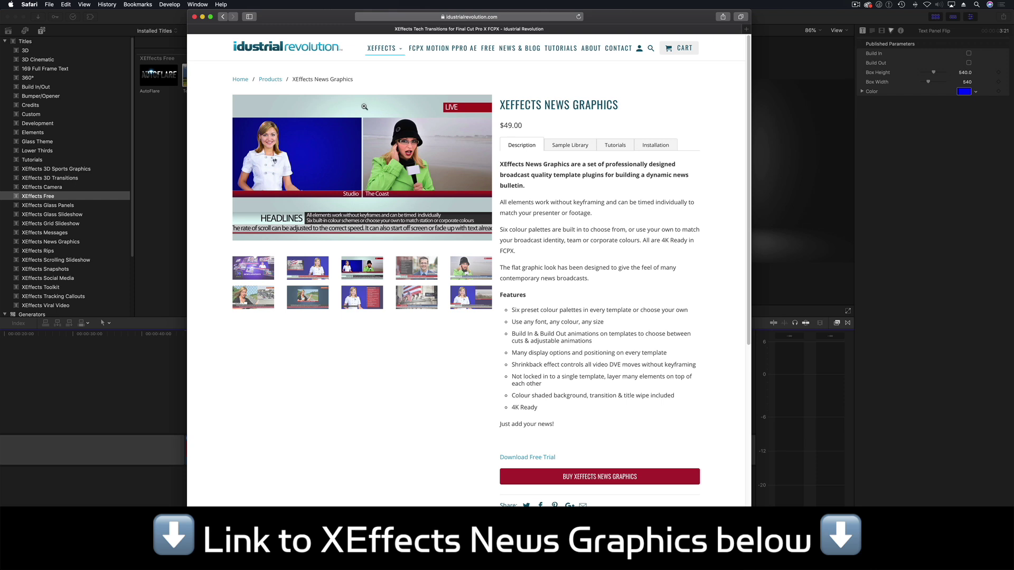
- Switch back to Final Cut Pro, move the first two titles over the News Background clip and play them
click(84, 397)
drag(577, 401, 330, 334)
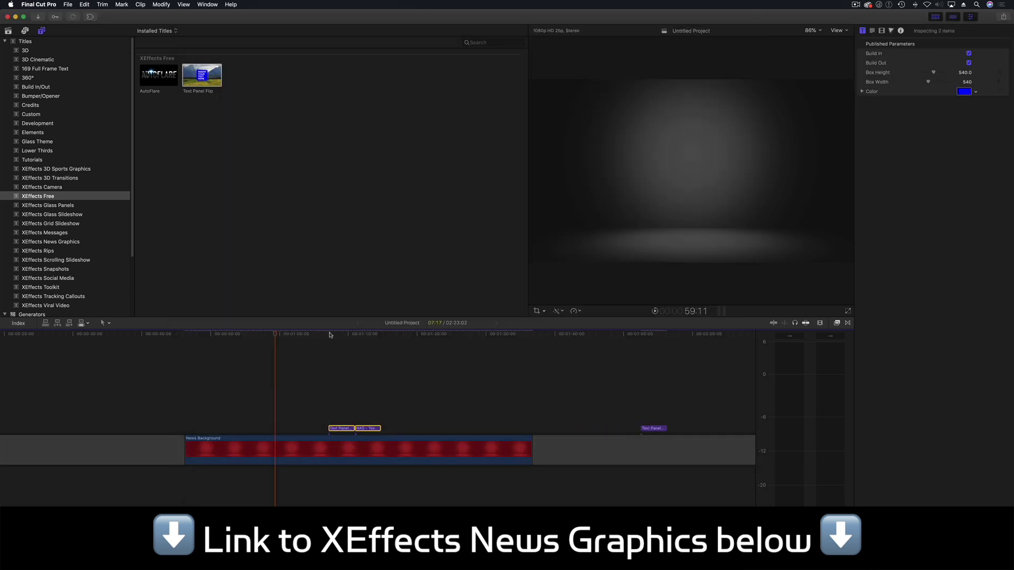
click(330, 335)
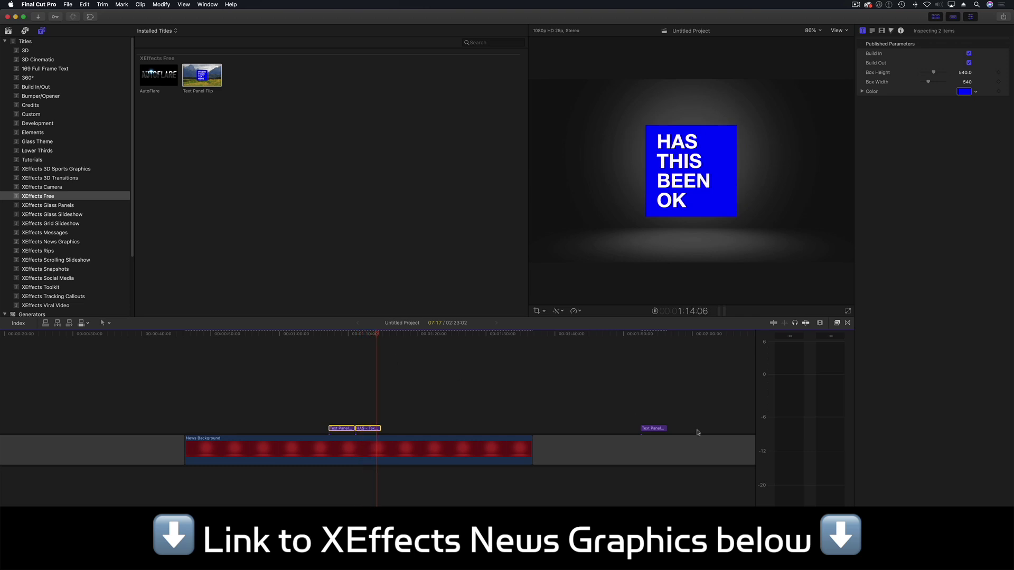
- Move the third title over the News Background clip so it starts directly at the end of the "HAS THIS BEEN OK" title
drag(654, 429, 394, 432)
key(super+equal)
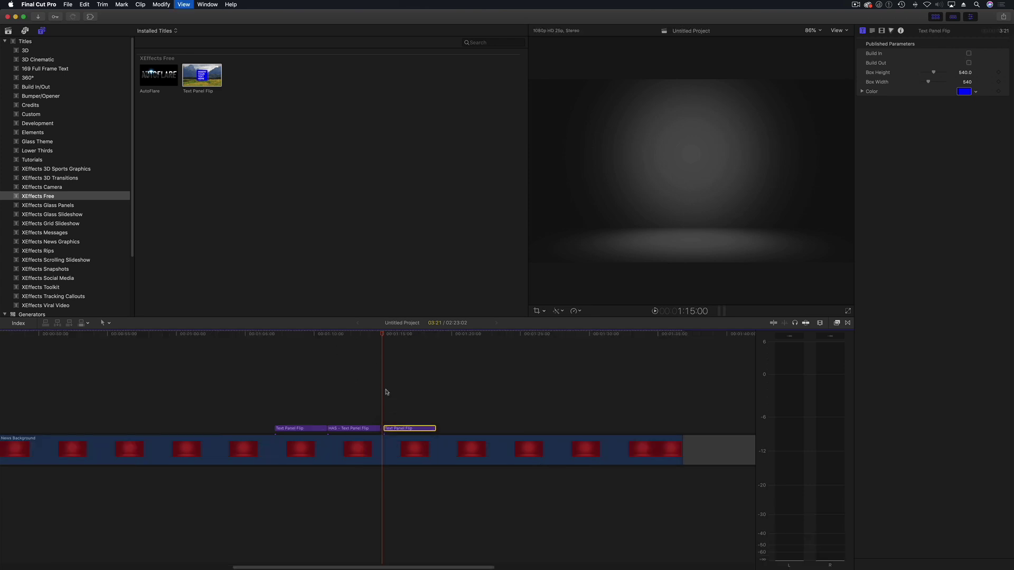
key(comma)
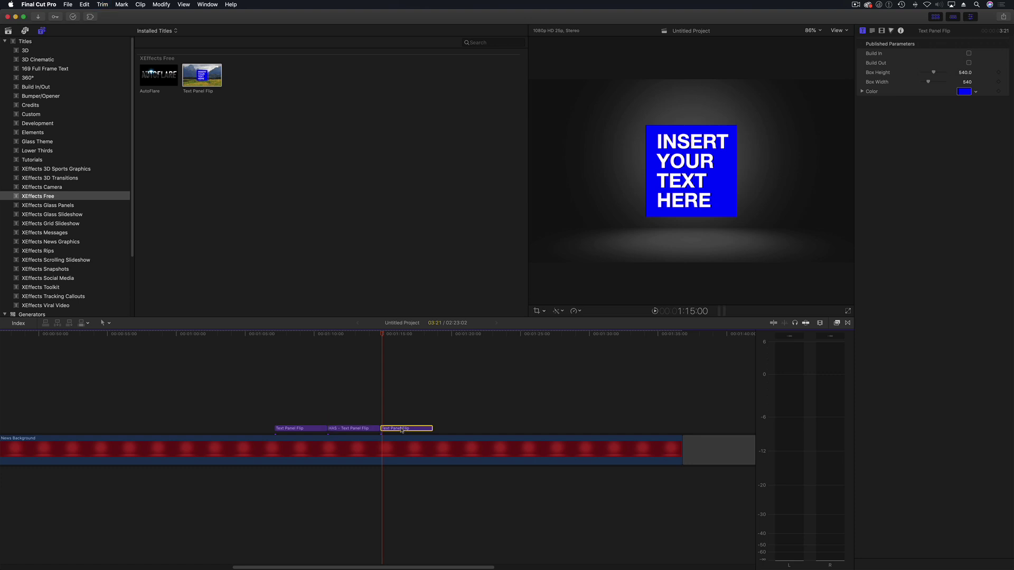
- Play the titles over the News Background clip from just before the first title
click(271, 334)
key(space)
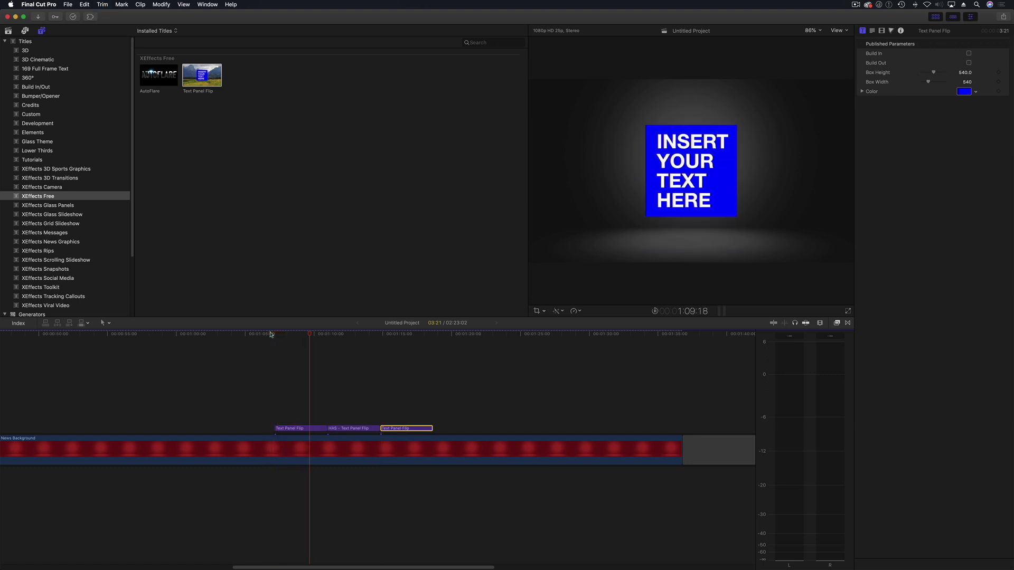
key(space)
- Increase the Box Height of the "HAS THIS BEEN OK" title to about 757 and play the flips around it
drag(345, 335, 349, 336)
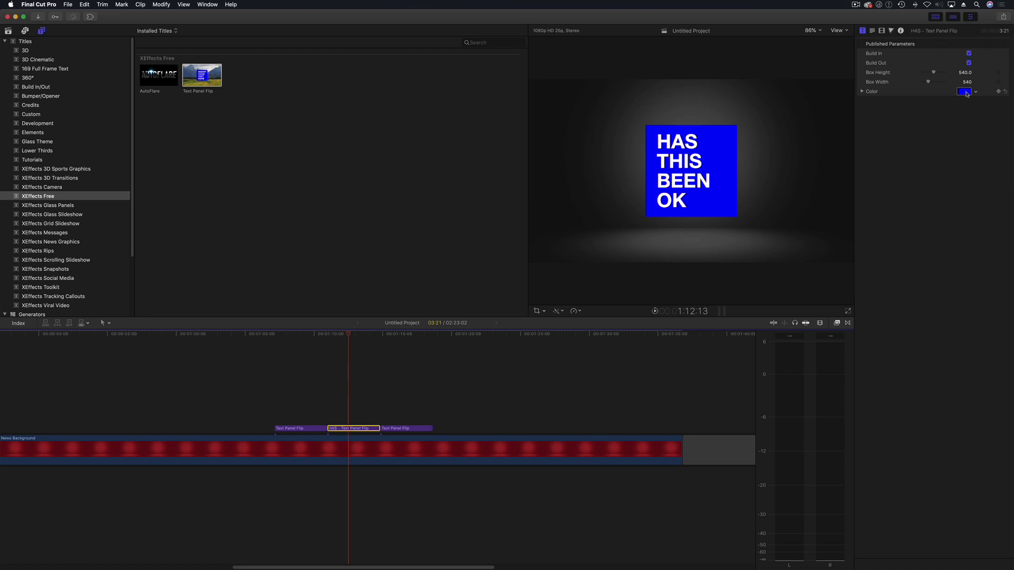
drag(965, 74, 965, 73)
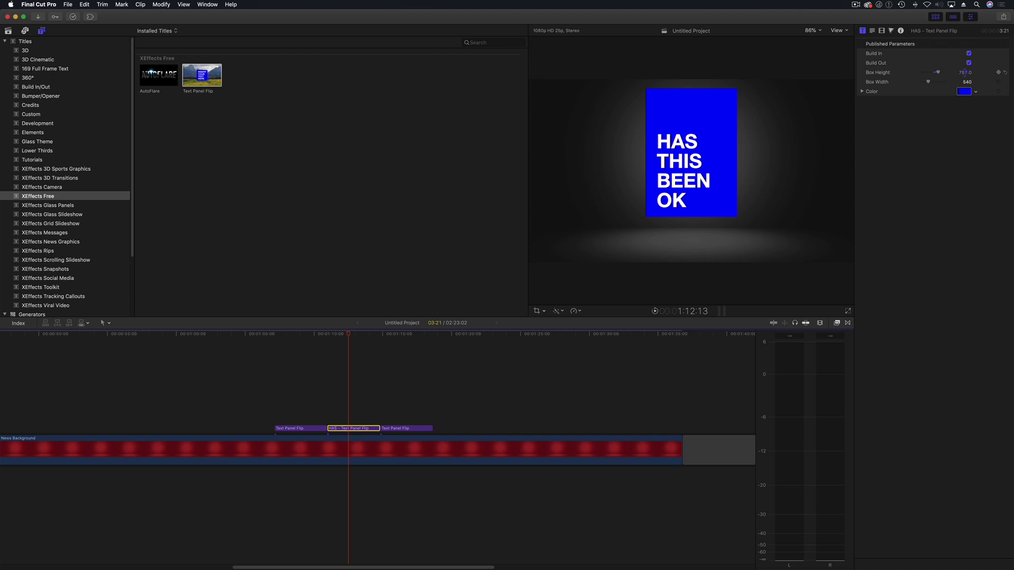
click(299, 336)
key(space)
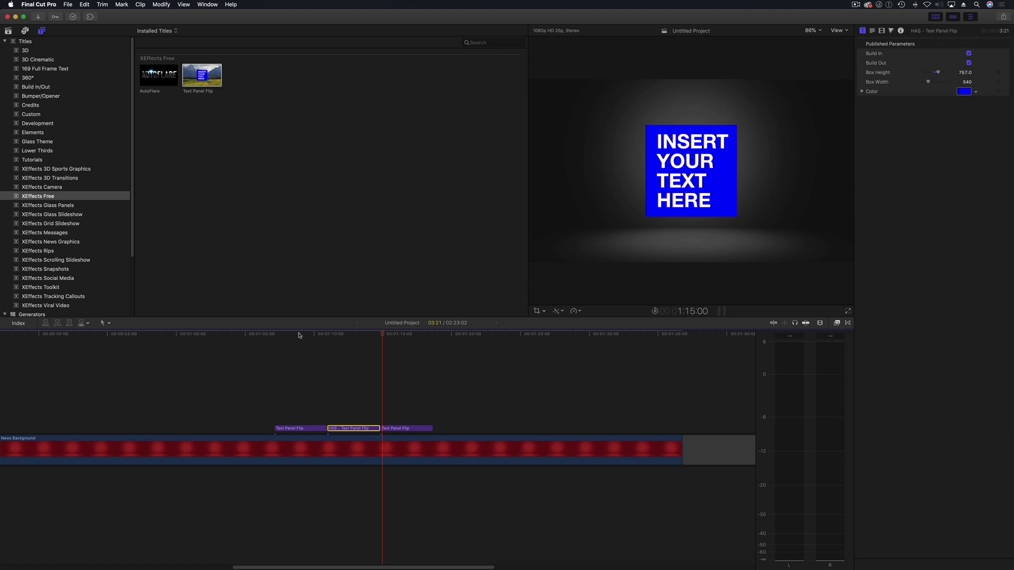
- Turn on Build In and Build Out for the third title
click(402, 428)
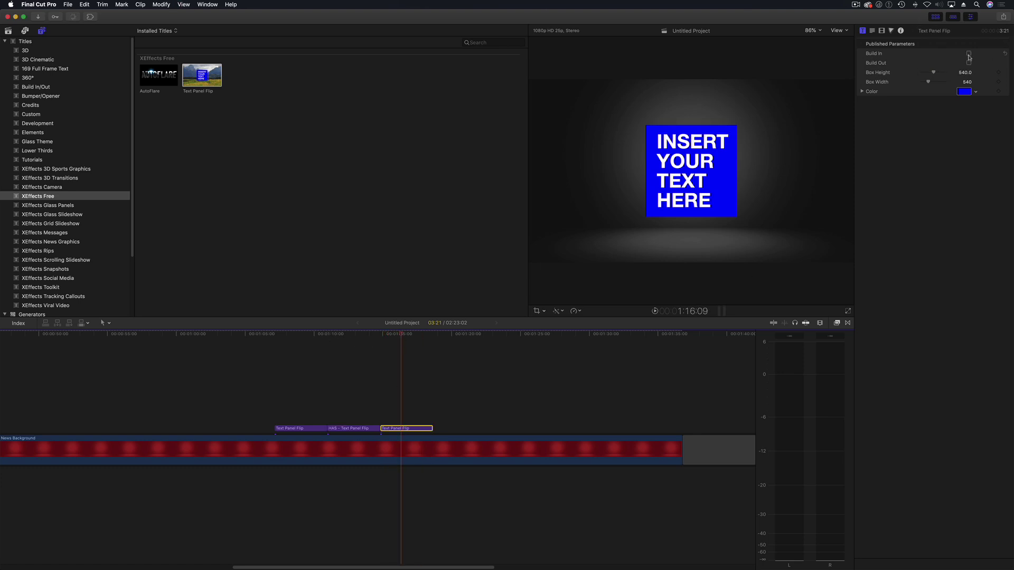
- Set the box color of the "HAS THIS BEEN OK" title to Red from the Apple color palette
click(350, 334)
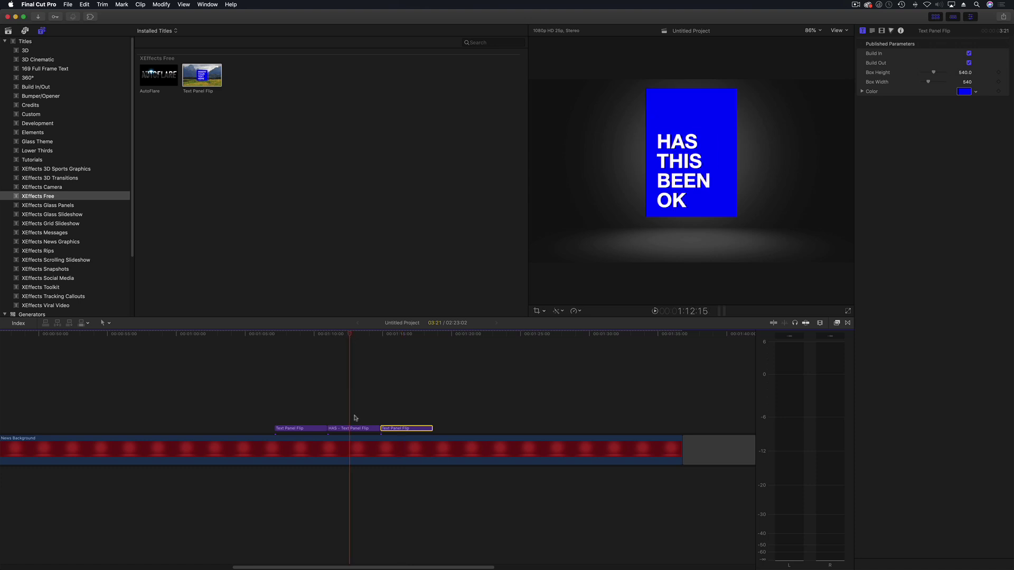
click(962, 92)
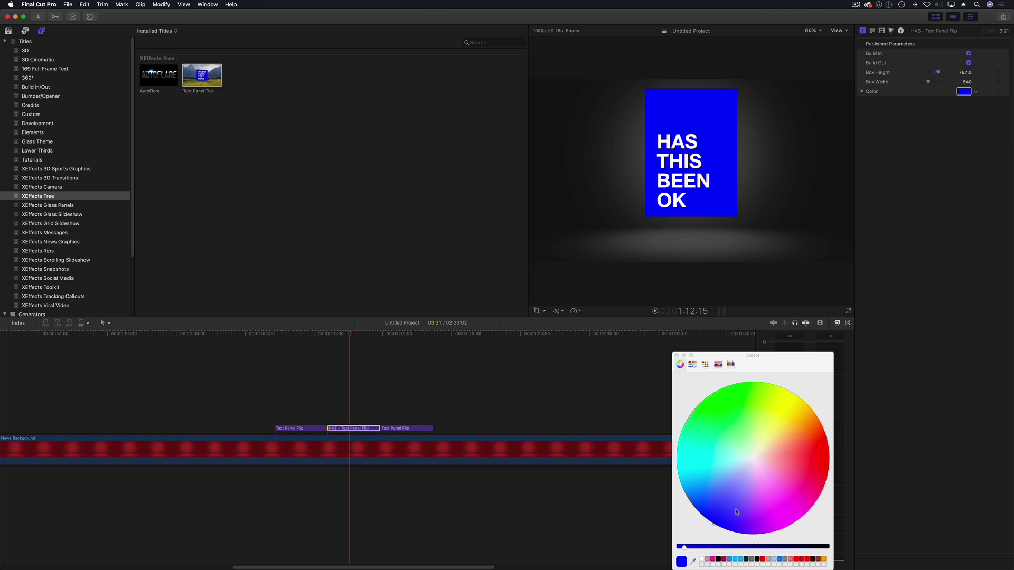
click(693, 366)
click(704, 366)
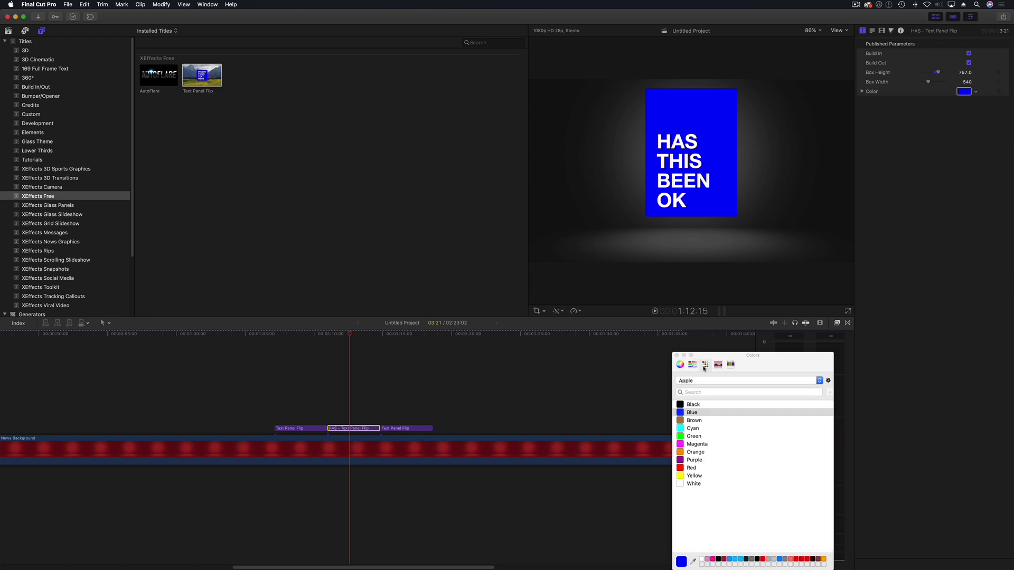
click(681, 468)
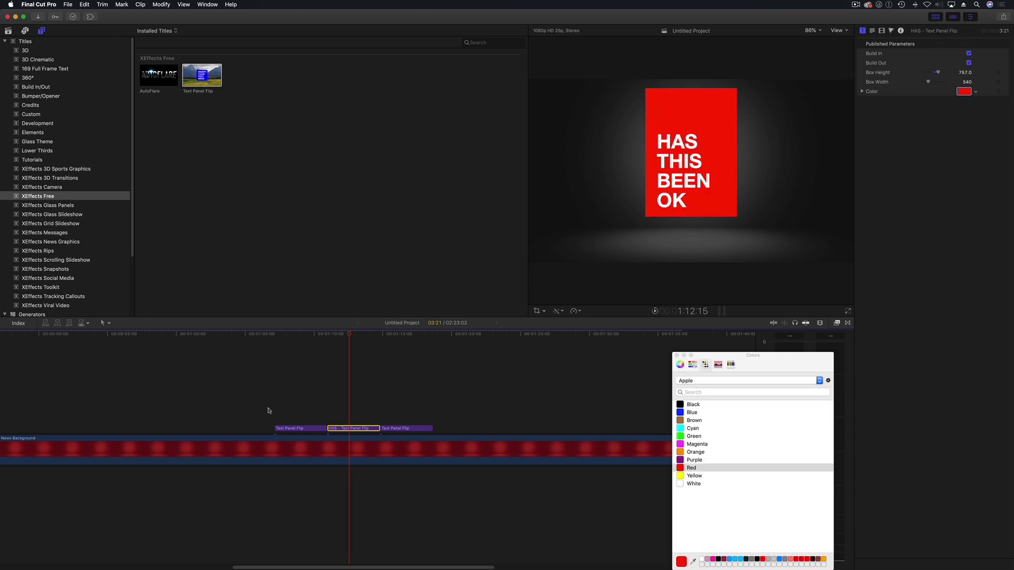
- Play the three titles from the start of the first to check the flips with the red panel
click(274, 334)
key(space)
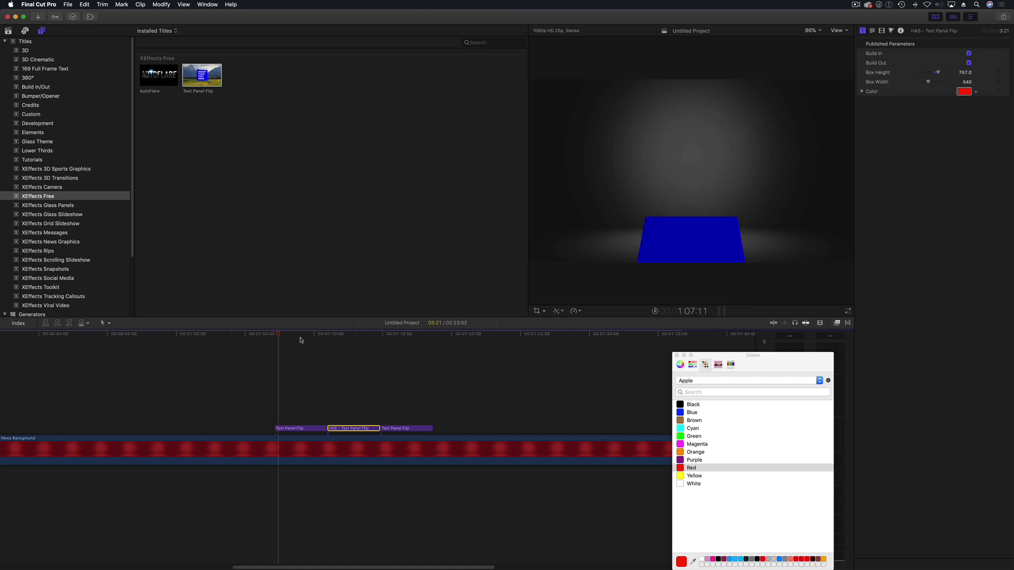
click(378, 336)
drag(378, 336, 275, 341)
key(space)
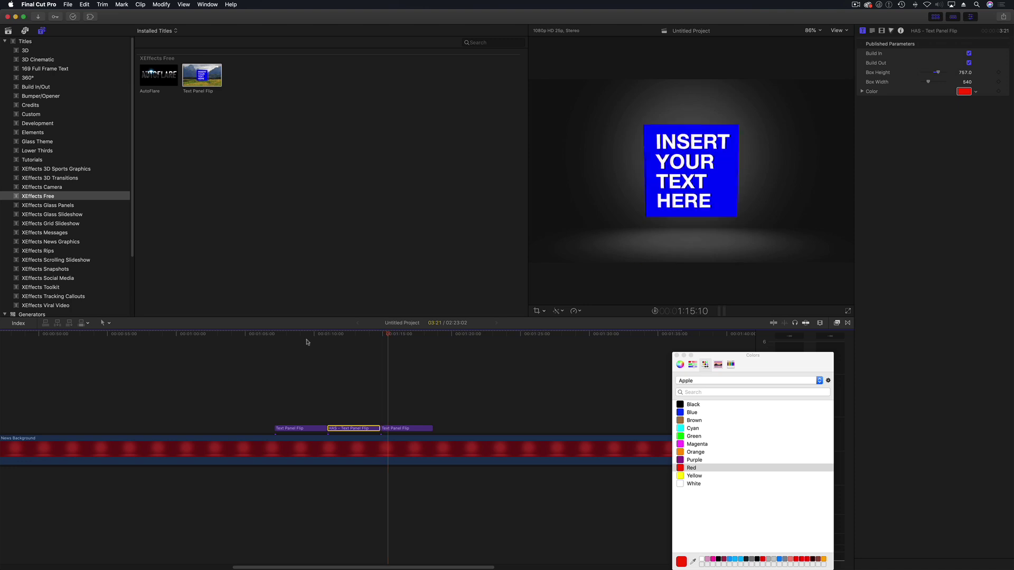
click(401, 336)
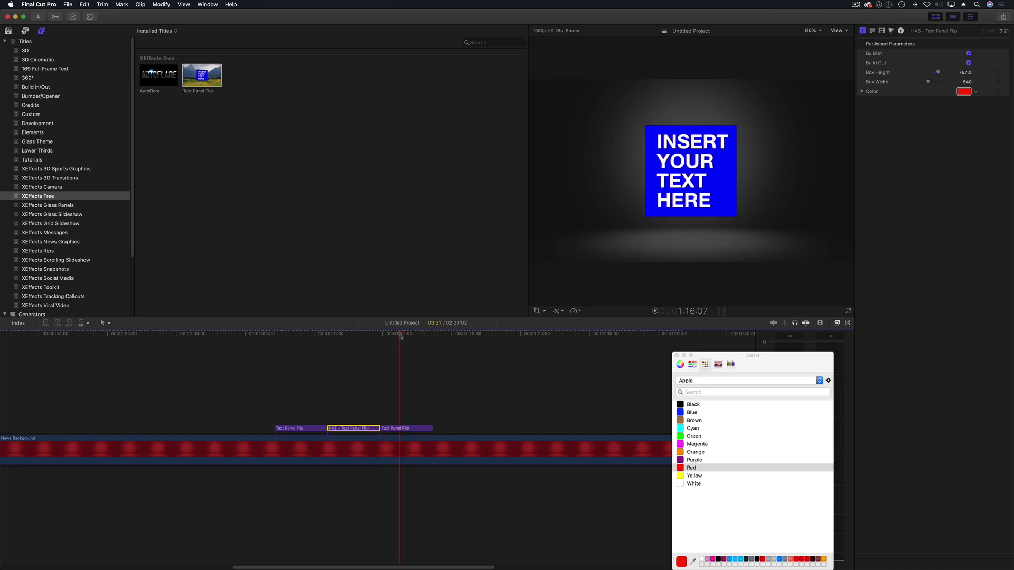